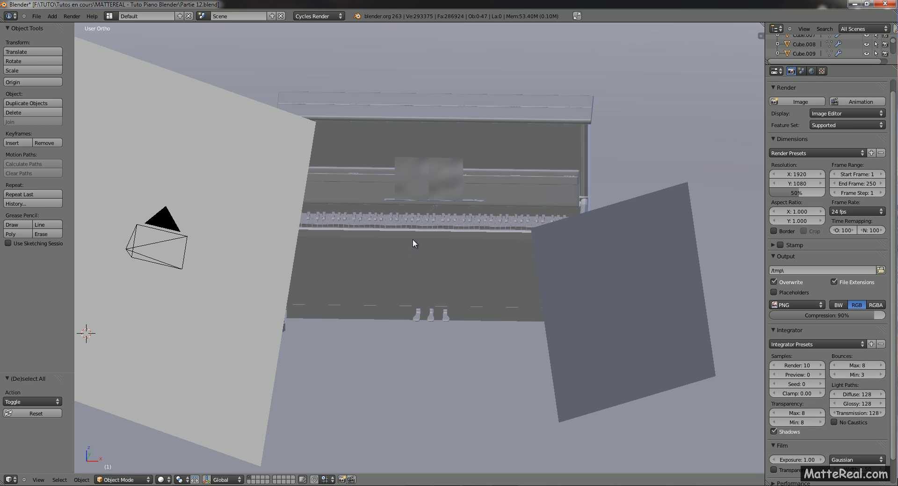
{"action": "middle_click_drag", "start_coordinate": [412, 244], "coordinate": [413, 213]}
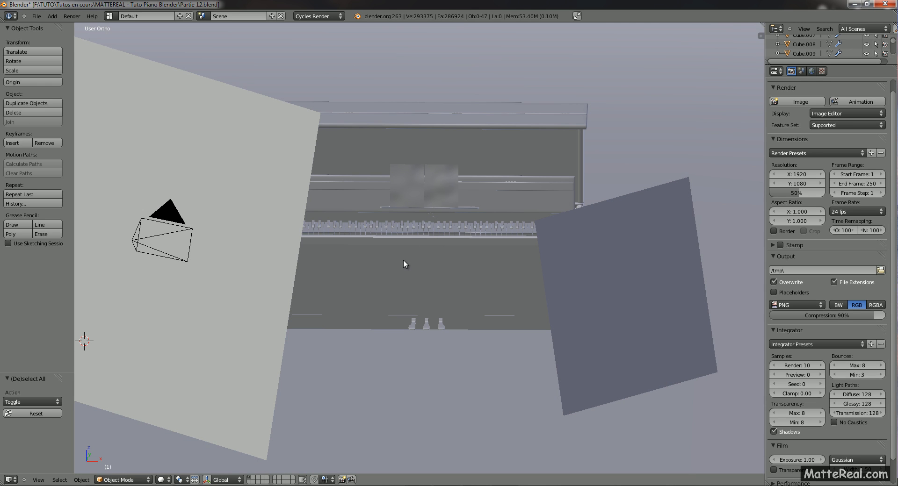
{"action": "middle_click_drag", "start_coordinate": [405, 263], "coordinate": [426, 206]}
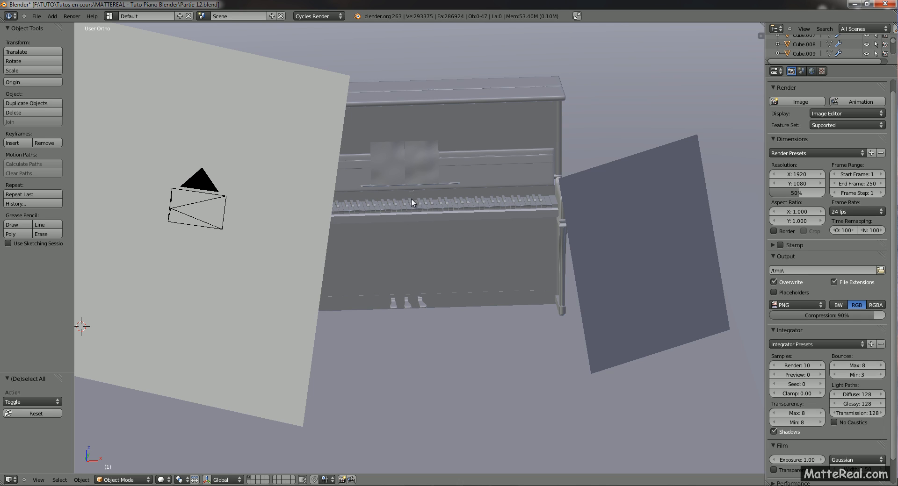
{"action": "middle_click_drag", "start_coordinate": [409, 211], "coordinate": [404, 248], "text": "shift"}
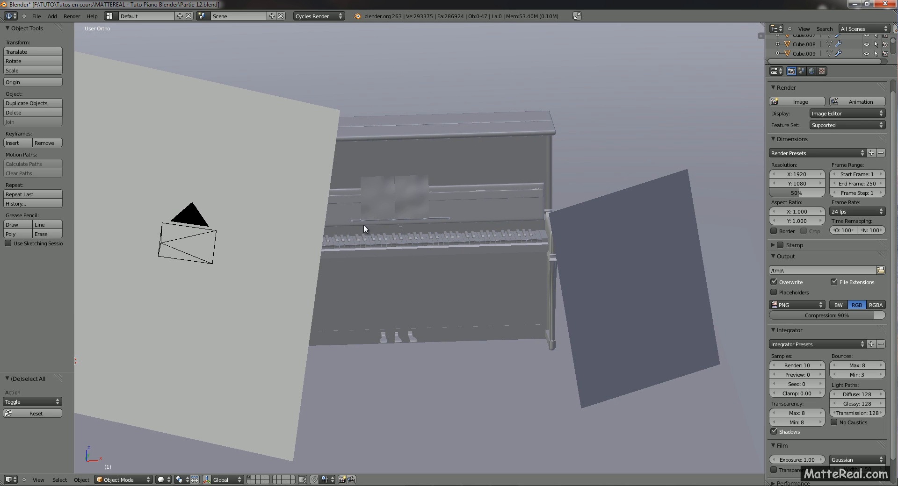
{"action": "scroll", "coordinate": [391, 231], "scroll_direction": "up", "scroll_amount": 4}
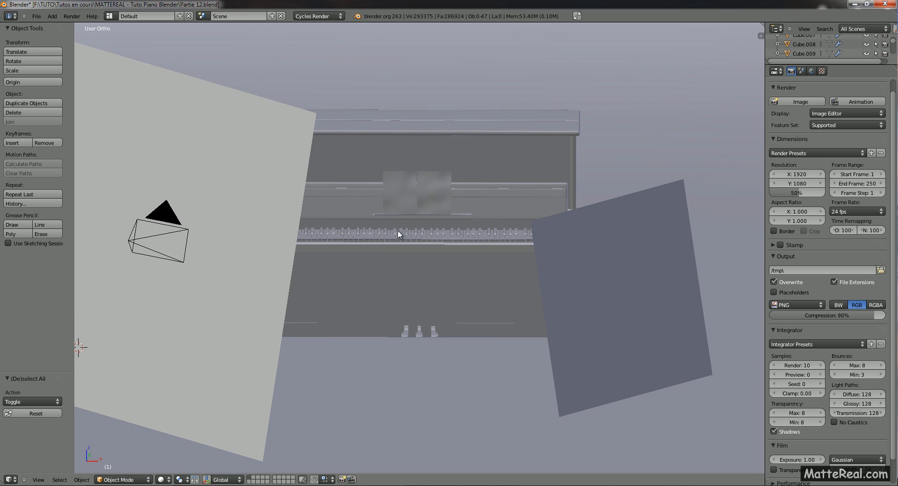
{"action": "middle_click_drag", "start_coordinate": [416, 272], "coordinate": [414, 272], "text": "shift"}
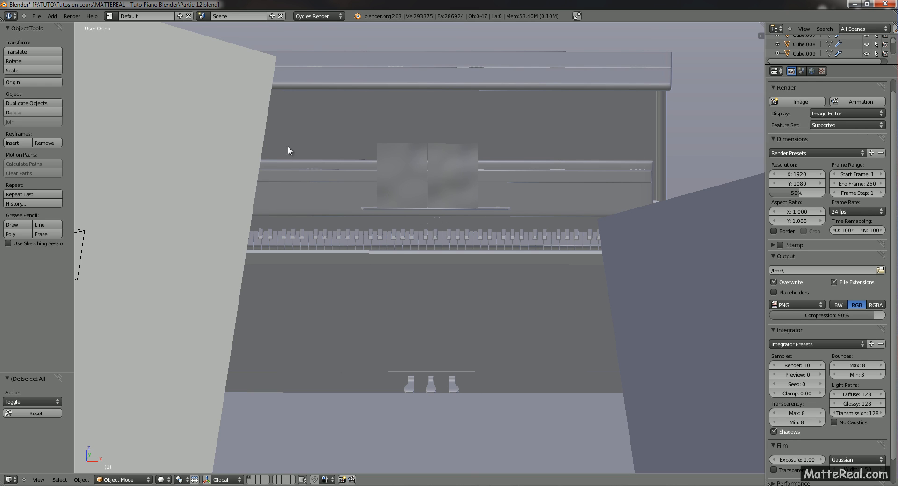
{"action": "mouse_move", "coordinate": [279, 223]}
{"action": "middle_mouse_down"}
{"action": "mouse_move", "coordinate": [287, 219]}
{"action": "mouse_move", "coordinate": [292, 233]}
{"action": "middle_mouse_up"}
{"action": "scroll", "coordinate": [296, 242], "scroll_direction": "up", "scroll_amount": 1}
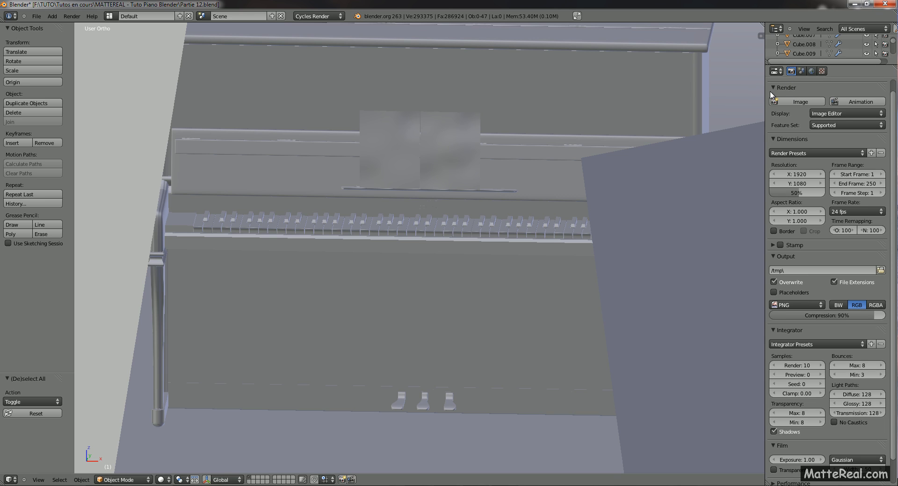
Set the compute device to CUDA with the GeForce GTX 560 Ti in the user preferences.
{"action": "left_click", "coordinate": [829, 125]}
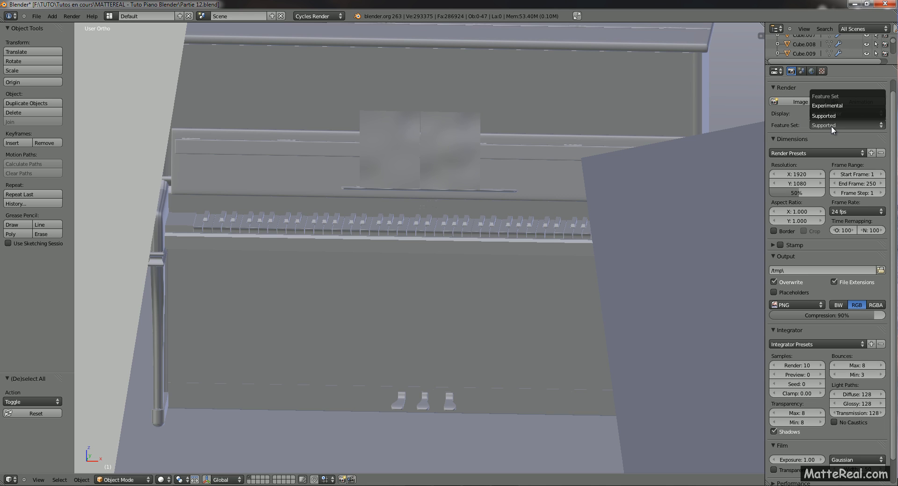
{"action": "left_click", "coordinate": [38, 17]}
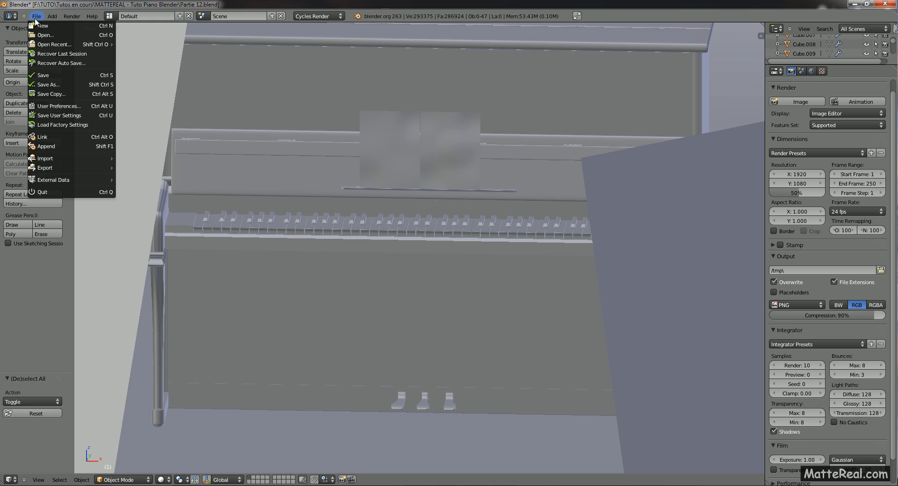
{"action": "left_click", "coordinate": [65, 108]}
{"action": "left_click", "coordinate": [342, 22]}
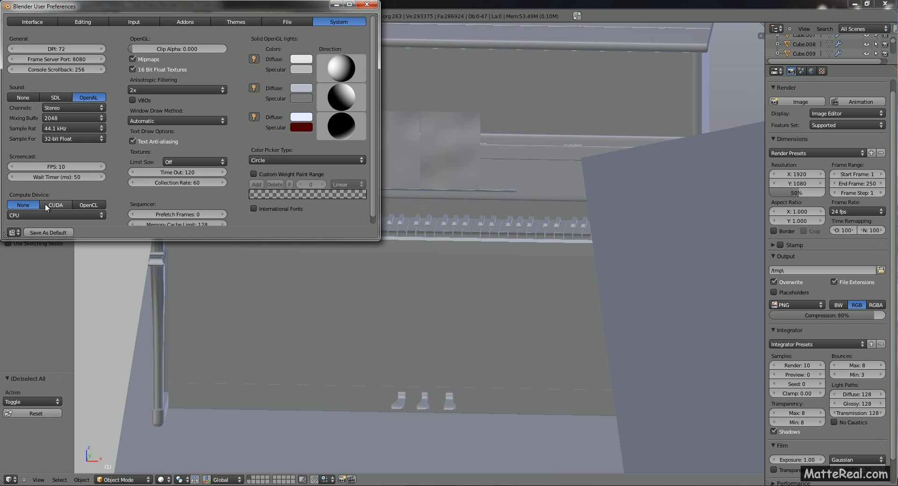
{"action": "left_click", "coordinate": [60, 206]}
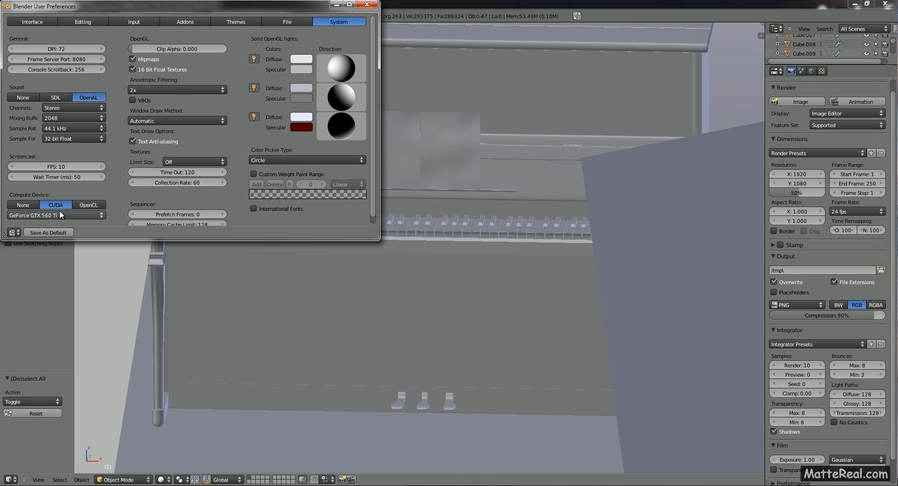
{"action": "left_click", "coordinate": [60, 216]}
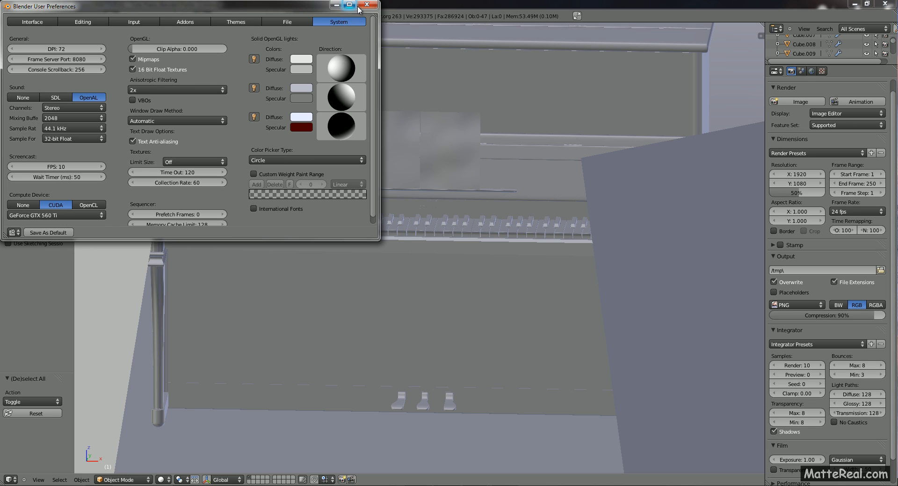
{"action": "left_click", "coordinate": [367, 5]}
Set the Cycles render device to GPU Compute, with the Supported feature set.
{"action": "left_click", "coordinate": [824, 122]}
{"action": "left_click", "coordinate": [825, 139]}
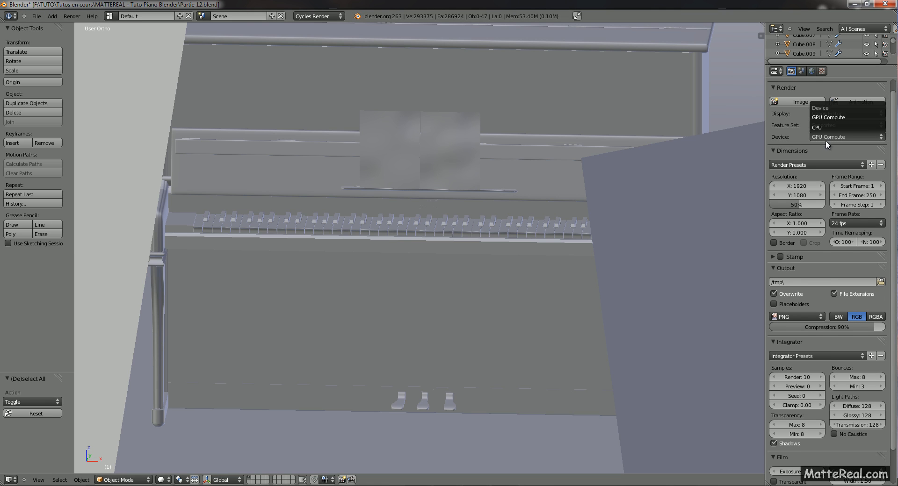
{"action": "left_click", "coordinate": [830, 116]}
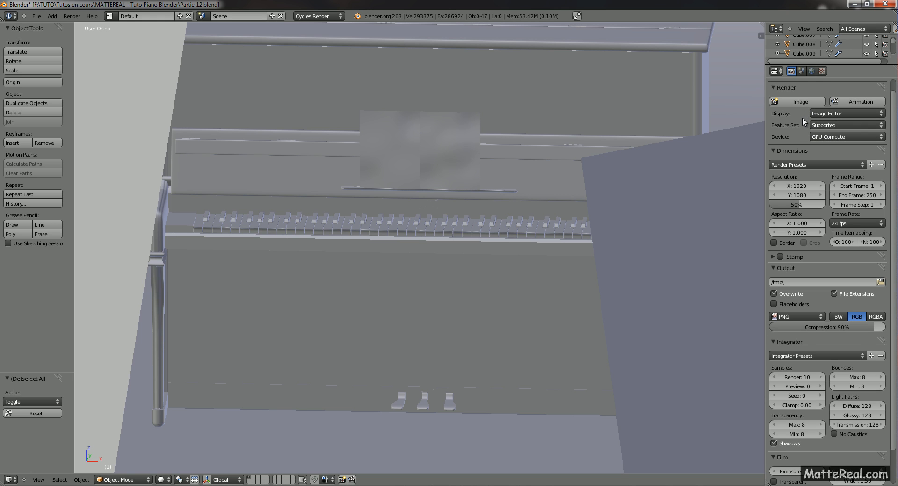
View the piano through the scene camera and display it in wireframe.
{"action": "middle_click_drag", "start_coordinate": [486, 213], "coordinate": [491, 244]}
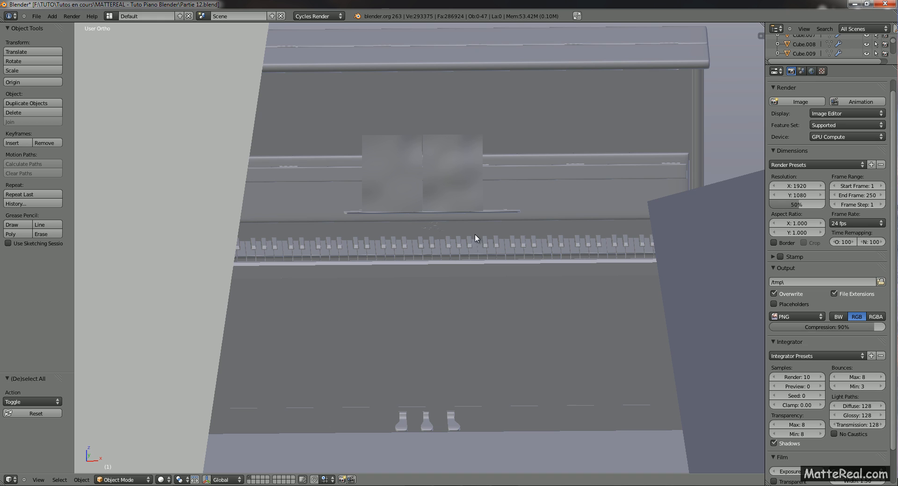
{"action": "scroll", "coordinate": [463, 250], "scroll_direction": "up", "scroll_amount": 2}
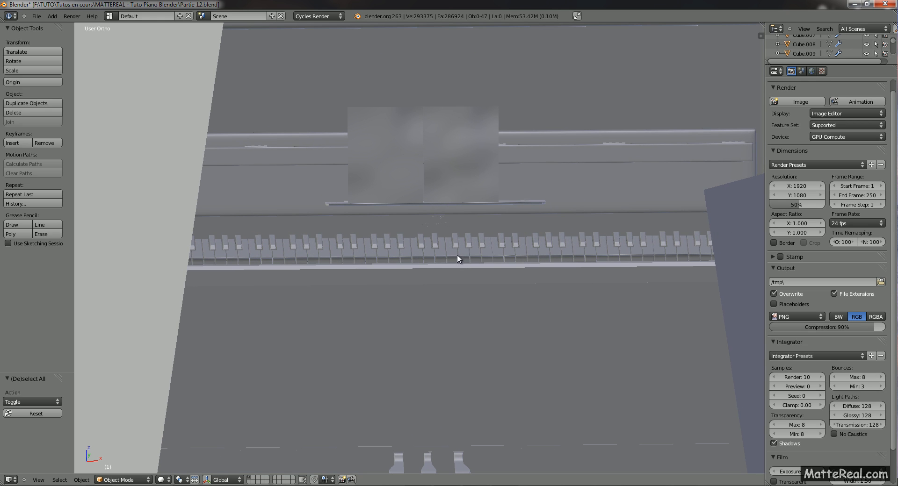
{"action": "middle_click_drag", "start_coordinate": [458, 258], "coordinate": [460, 255]}
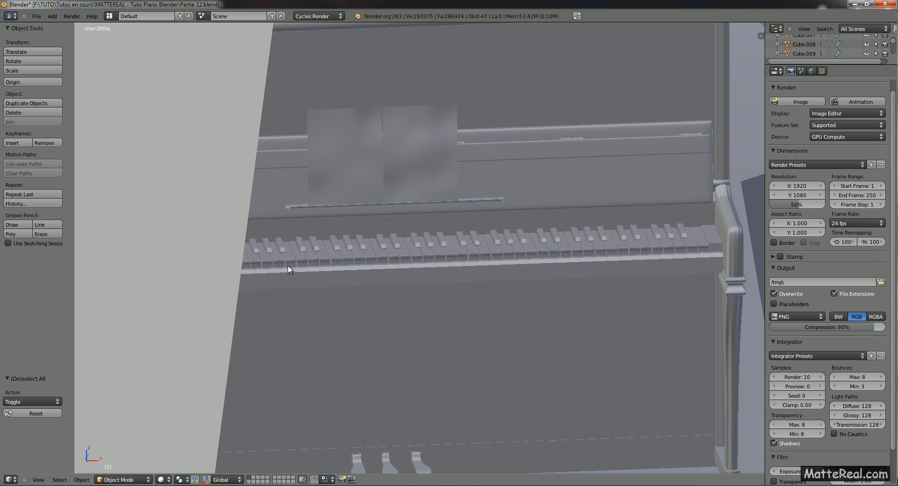
{"action": "key", "text": "KP_0"}
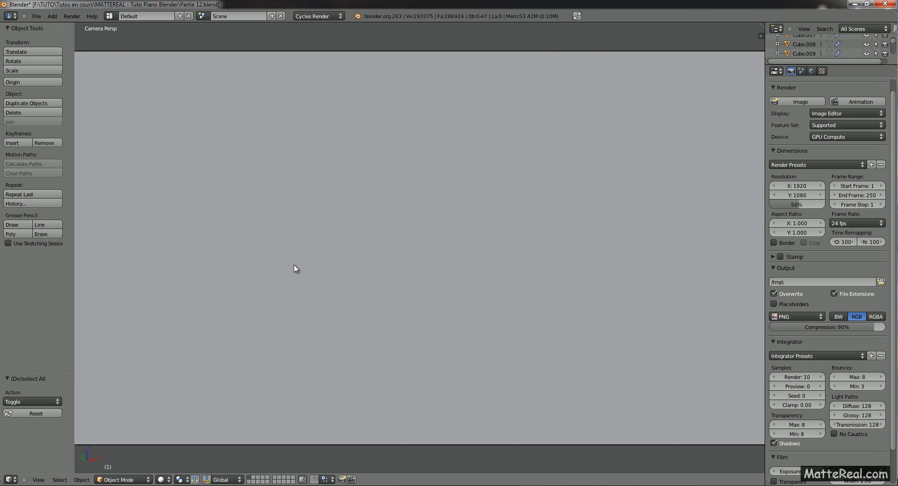
{"action": "mouse_move", "coordinate": [313, 233]}
{"action": "middle_mouse_down"}
{"action": "mouse_move", "coordinate": [307, 247]}
{"action": "mouse_move", "coordinate": [377, 236]}
{"action": "mouse_move", "coordinate": [336, 230]}
{"action": "mouse_move", "coordinate": [379, 209]}
{"action": "mouse_move", "coordinate": [374, 190]}
{"action": "middle_mouse_up"}
{"action": "scroll", "coordinate": [347, 227], "scroll_direction": "down", "scroll_amount": 5}
{"action": "right_click", "coordinate": [387, 189]}
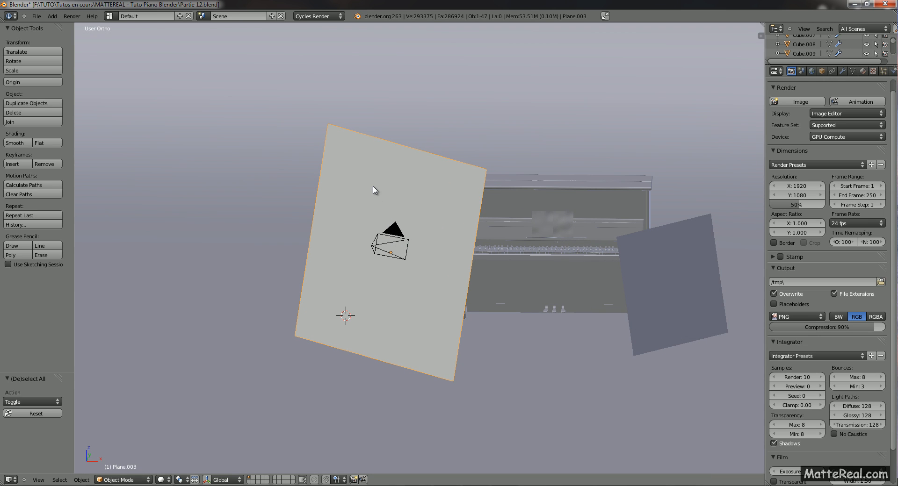
{"action": "key", "text": "KP_0"}
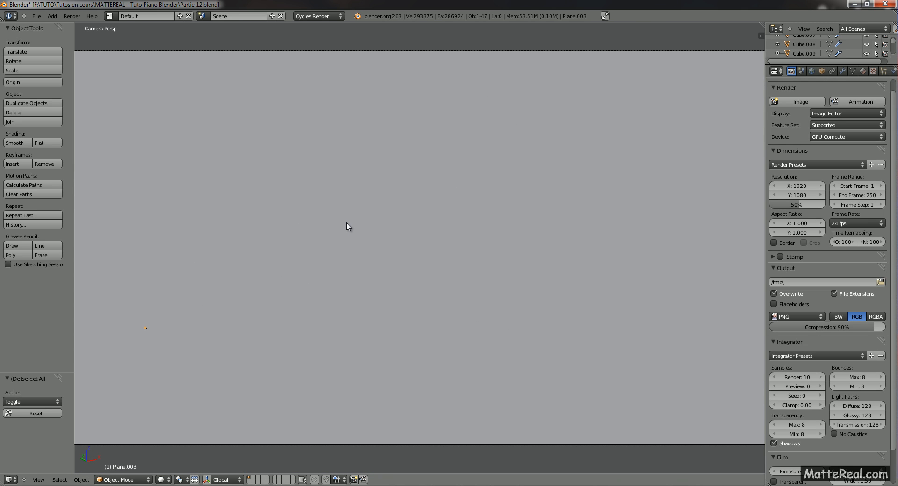
{"action": "key", "text": "z"}
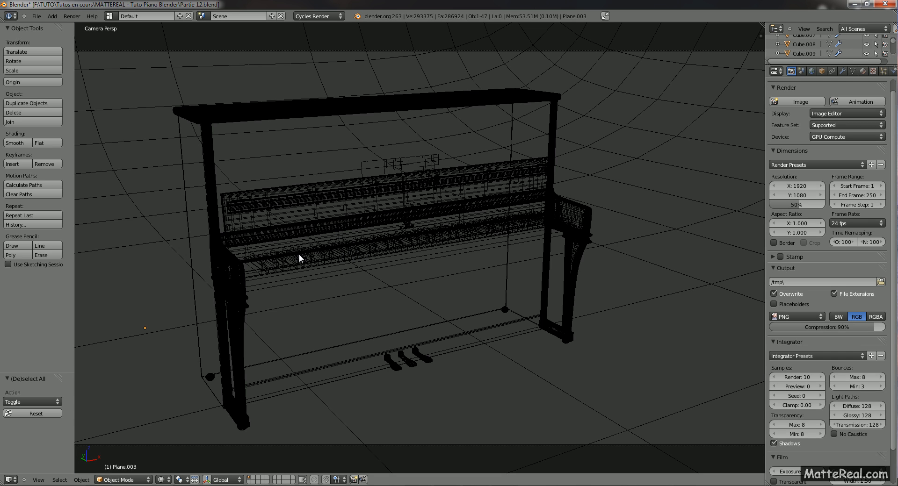
Create a new material named ToucheNoire on the piano's black keys.
{"action": "right_click", "coordinate": [266, 255]}
{"action": "right_click", "coordinate": [269, 256]}
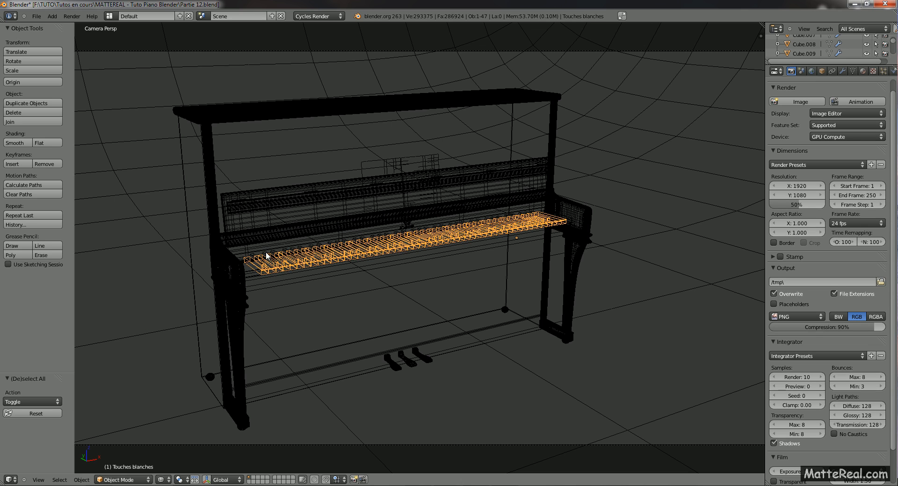
{"action": "right_click", "coordinate": [270, 258]}
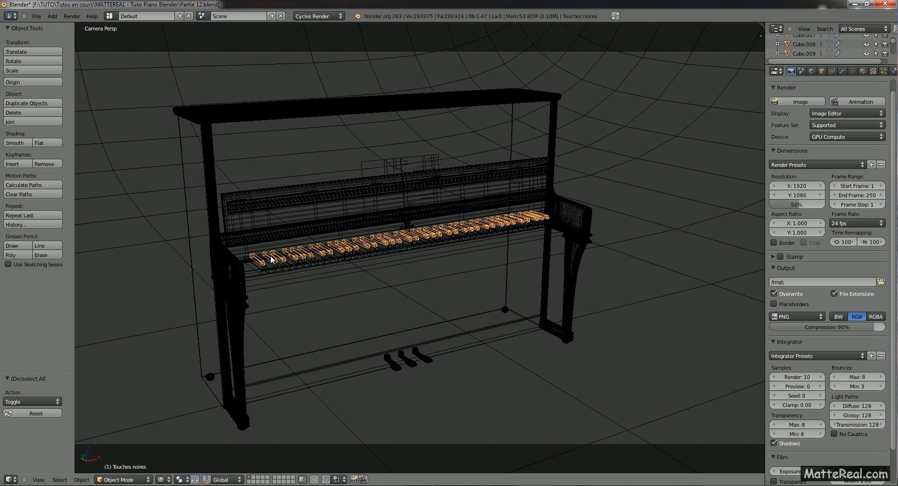
{"action": "left_click", "coordinate": [862, 71]}
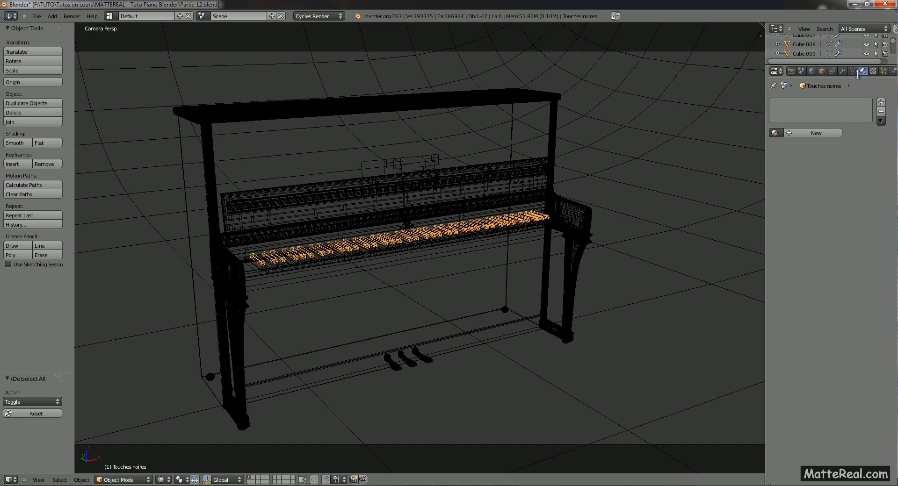
{"action": "left_click", "coordinate": [798, 134]}
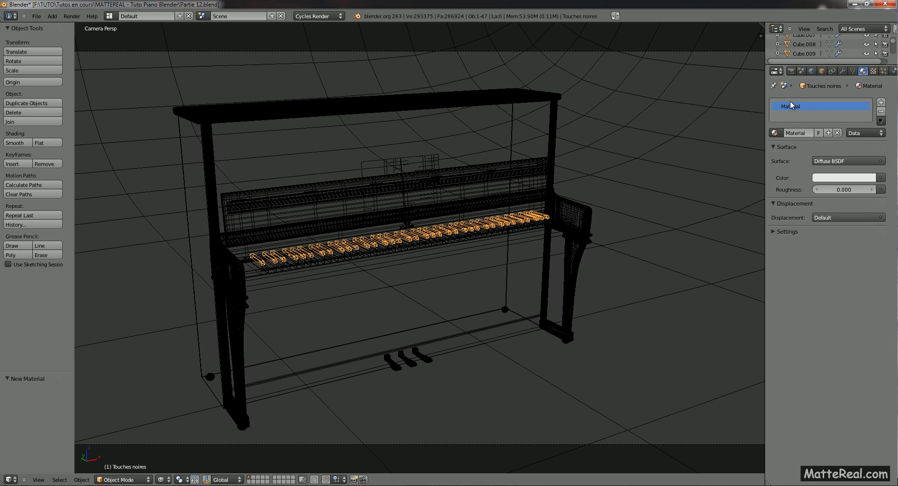
{"action": "left_click", "coordinate": [801, 134]}
{"action": "type", "text": "ToucheNoire"}
{"action": "key", "text": "Return"}
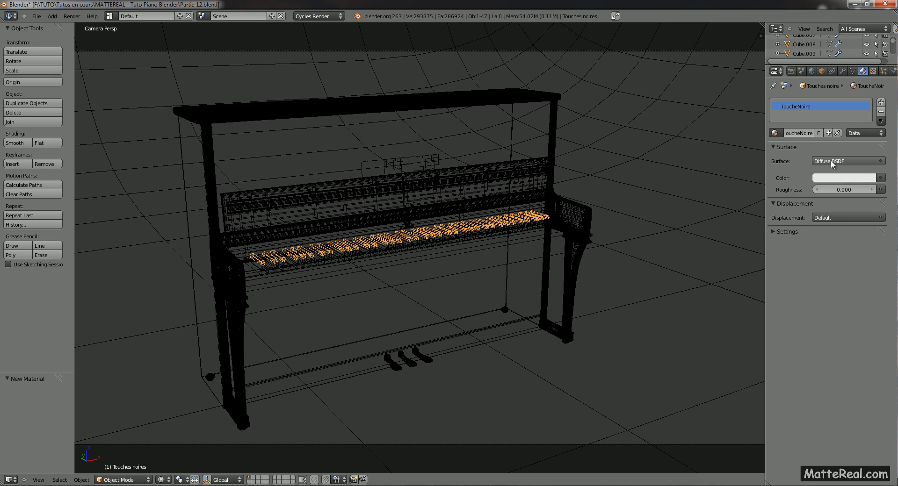
Darken the ToucheNoire diffuse colour to a dark grey of about 0.09 RGB and set the viewport shading to Rendered.
{"action": "left_click", "coordinate": [838, 179]}
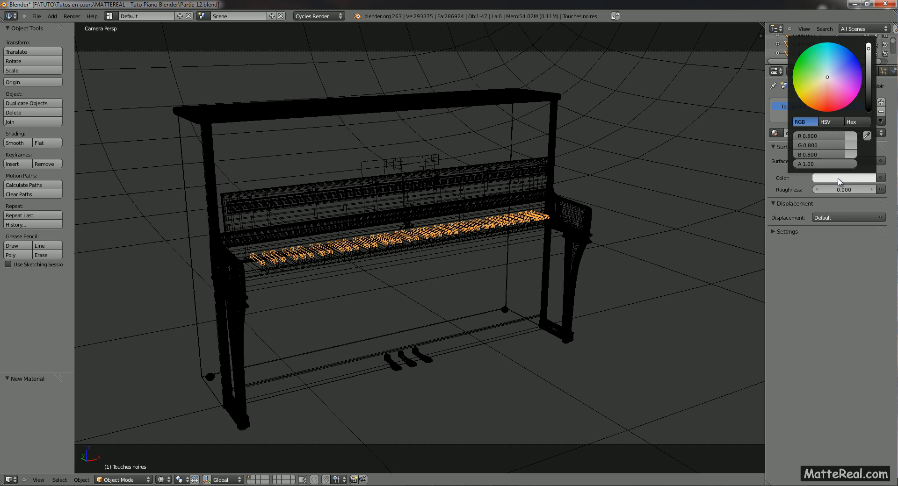
{"action": "left_click", "coordinate": [852, 176]}
{"action": "mouse_move", "coordinate": [870, 69]}
{"action": "left_mouse_down"}
{"action": "mouse_move", "coordinate": [869, 114]}
{"action": "mouse_move", "coordinate": [870, 86]}
{"action": "left_mouse_up"}
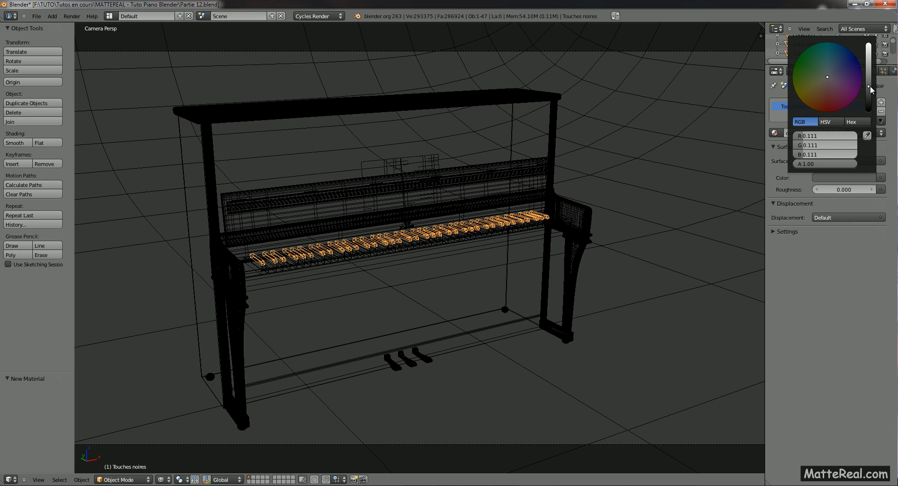
{"action": "left_click_drag", "start_coordinate": [869, 89], "coordinate": [868, 91]}
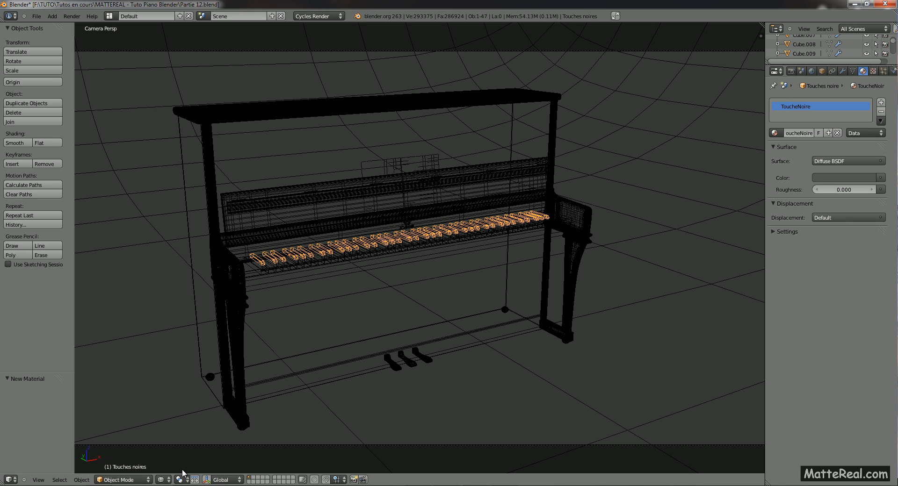
{"action": "left_click", "coordinate": [162, 480]}
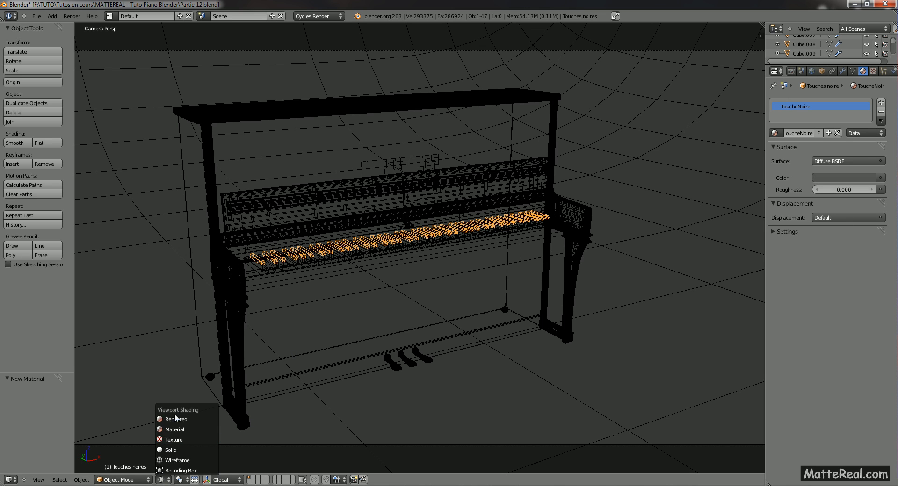
{"action": "left_click", "coordinate": [202, 419]}
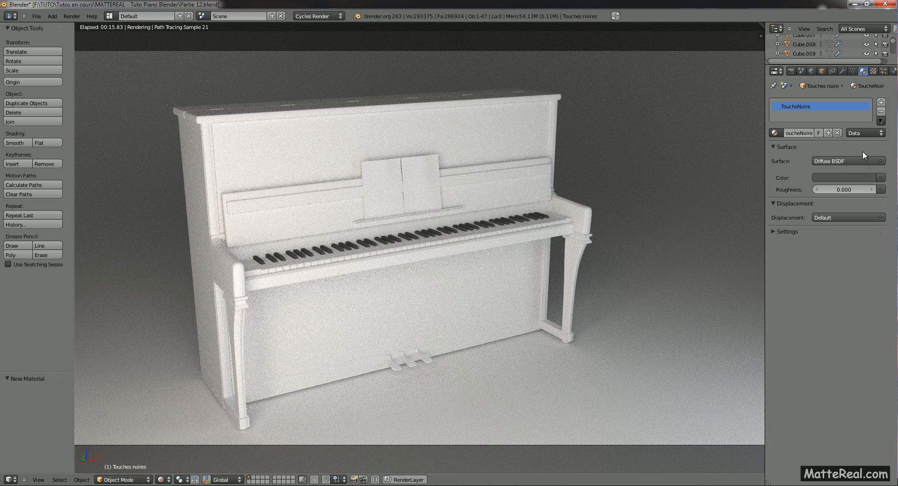
Try darker ToucheNoire diffuse colours of about 0.031 and 0.0026 RGB, and settle on a dark grey.
{"action": "left_click", "coordinate": [848, 176]}
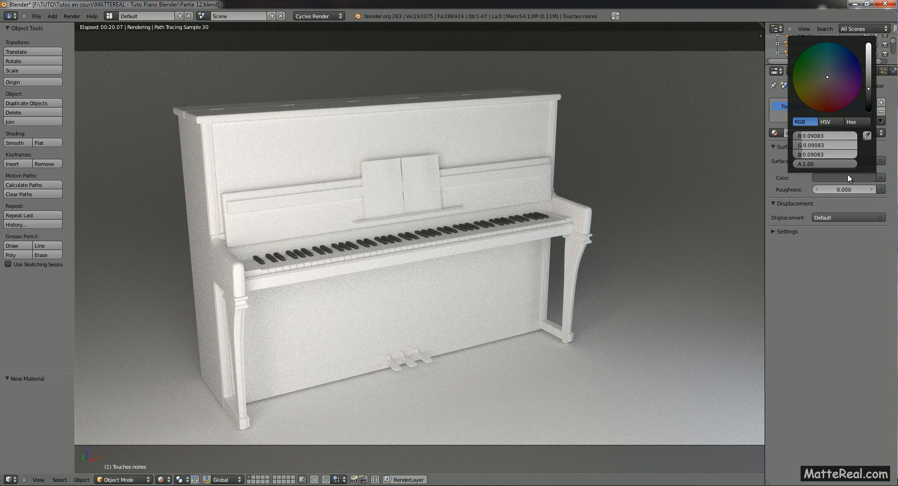
{"action": "left_click", "coordinate": [869, 98]}
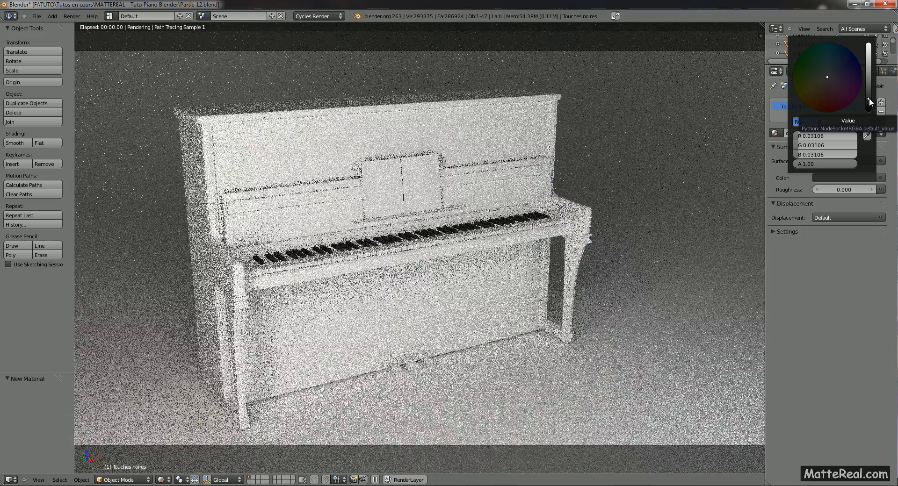
{"action": "left_click", "coordinate": [868, 110]}
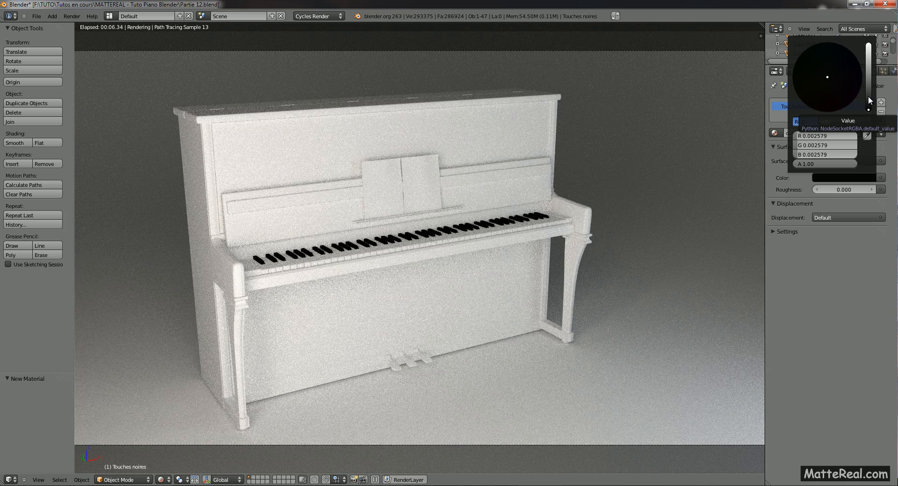
{"action": "left_click", "coordinate": [867, 96]}
{"action": "left_click", "coordinate": [869, 89]}
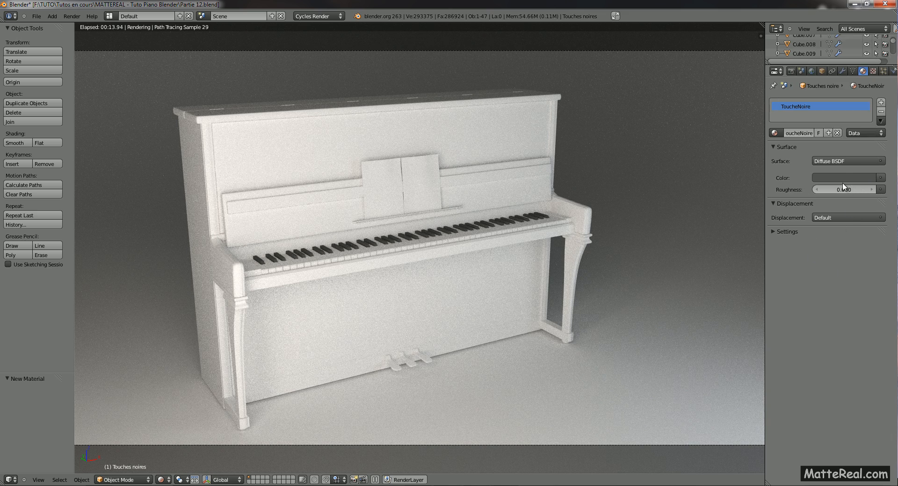
Change the ToucheNoire surface shader to Glossy BSDF and preview the black keys close up with Rendered shading.
{"action": "left_click", "coordinate": [842, 161]}
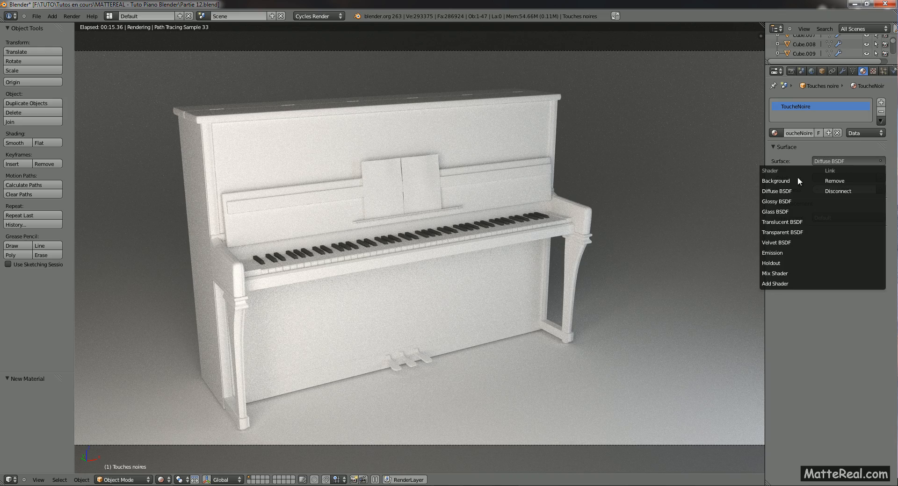
{"action": "left_click", "coordinate": [783, 201]}
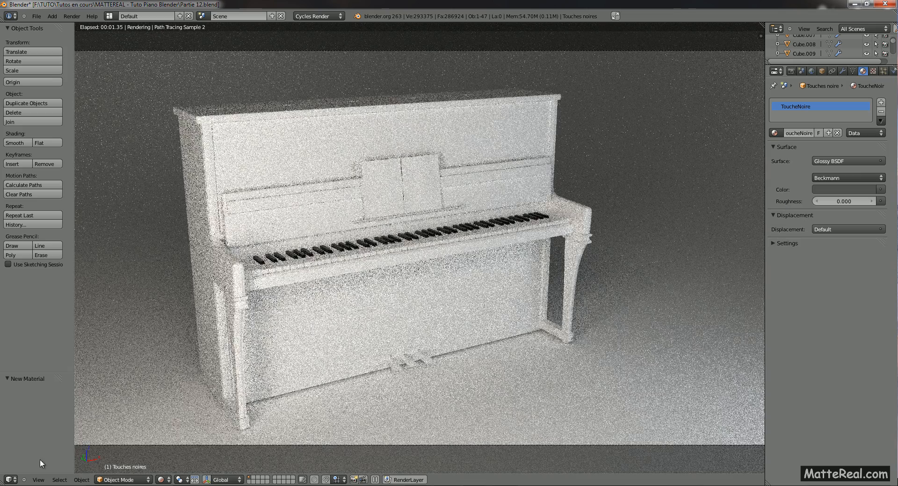
{"action": "left_click", "coordinate": [164, 478]}
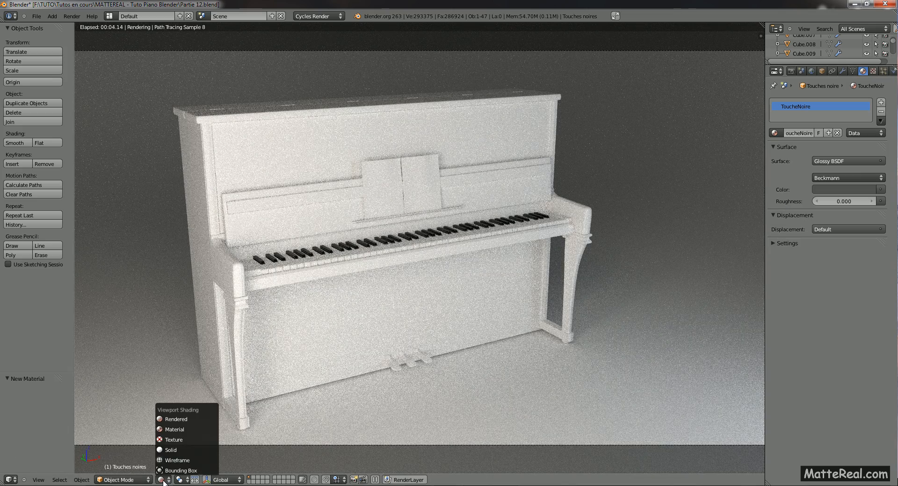
{"action": "left_click", "coordinate": [174, 451]}
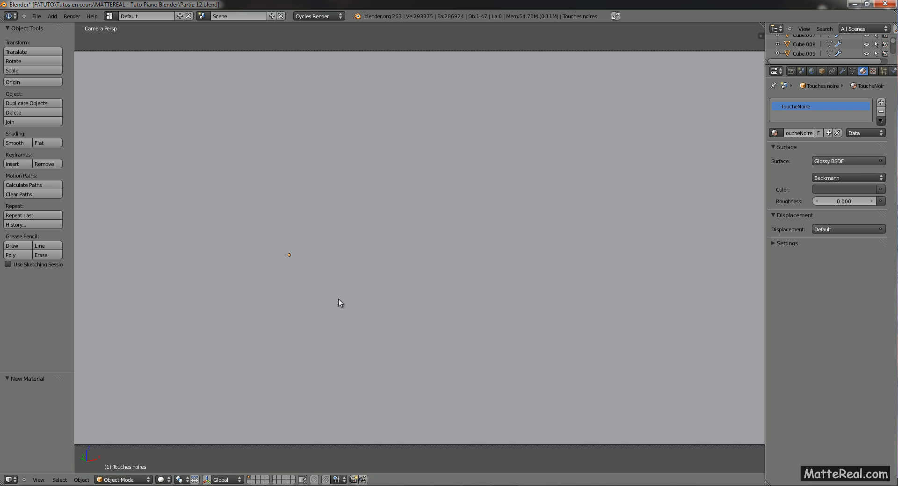
{"action": "middle_click_drag", "start_coordinate": [407, 260], "coordinate": [475, 253]}
{"action": "scroll", "coordinate": [382, 317], "scroll_direction": "up", "scroll_amount": 12}
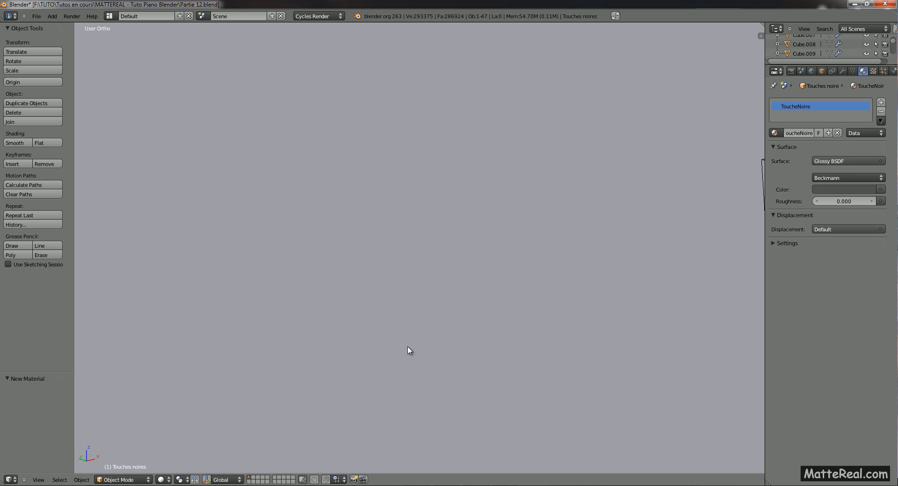
{"action": "mouse_move", "coordinate": [435, 324]}
{"action": "middle_mouse_down"}
{"action": "mouse_move", "coordinate": [393, 325]}
{"action": "mouse_move", "coordinate": [410, 332]}
{"action": "mouse_move", "coordinate": [418, 286]}
{"action": "mouse_move", "coordinate": [411, 303]}
{"action": "mouse_move", "coordinate": [433, 313]}
{"action": "mouse_move", "coordinate": [377, 308]}
{"action": "mouse_move", "coordinate": [391, 310]}
{"action": "mouse_move", "coordinate": [406, 346]}
{"action": "mouse_move", "coordinate": [414, 338]}
{"action": "middle_mouse_up"}
{"action": "left_click", "coordinate": [161, 480]}
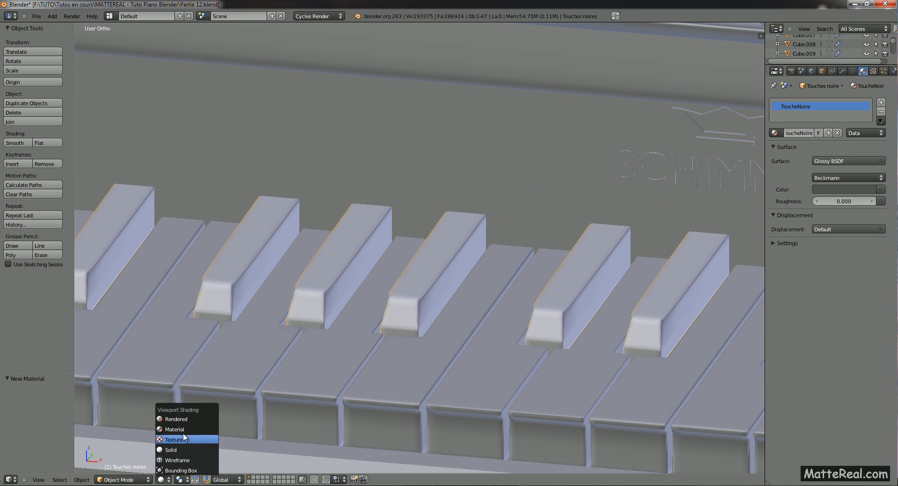
{"action": "left_click", "coordinate": [184, 420]}
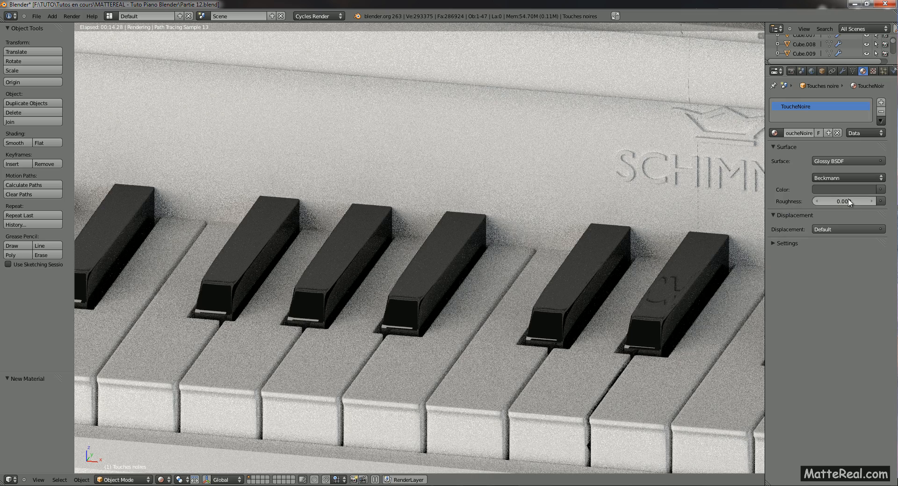
Try roughness values of 0.65 and 0.4 on the ToucheNoire glossy shader.
{"action": "left_click", "coordinate": [846, 200]}
{"action": "type", "text": "0.65"}
{"action": "key", "text": "Return"}
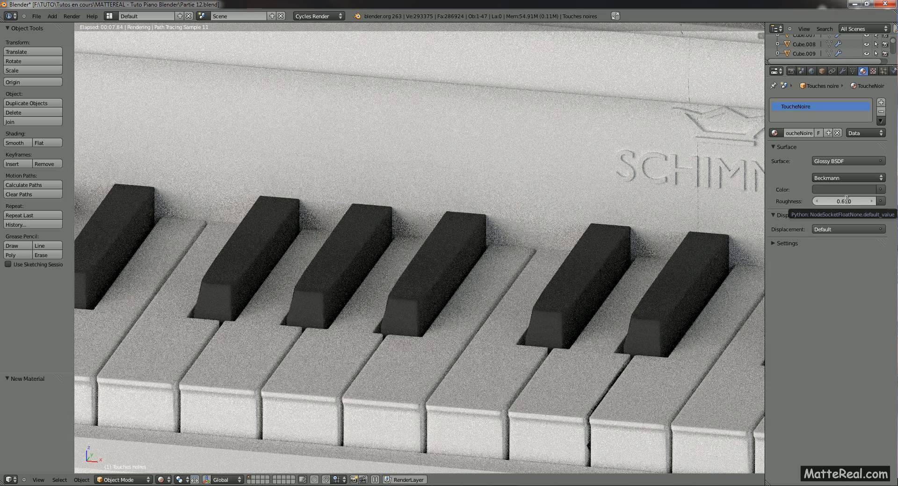
{"action": "left_click", "coordinate": [846, 200]}
{"action": "type", "text": "0.4"}
{"action": "key", "text": "Return"}
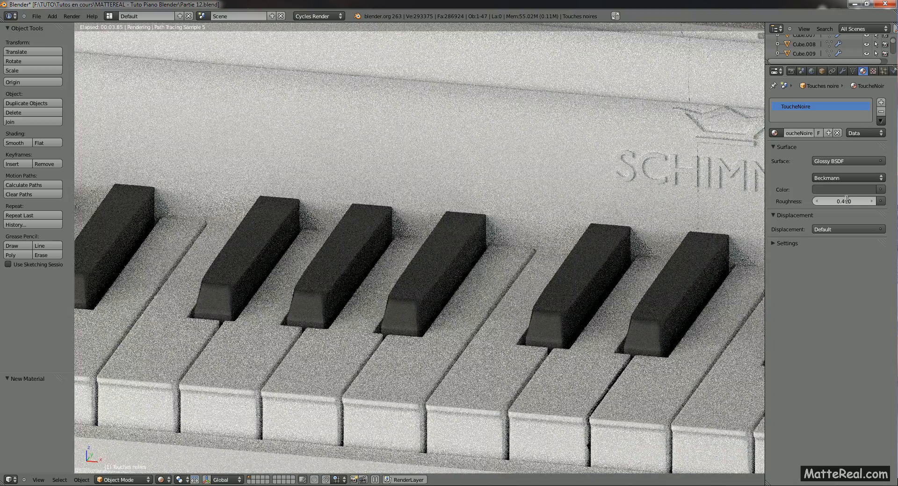
Set the roughness of the ToucheNoire glossy shader to 0.2.
{"action": "left_click", "coordinate": [846, 200]}
{"action": "key", "text": "BackSpace"}
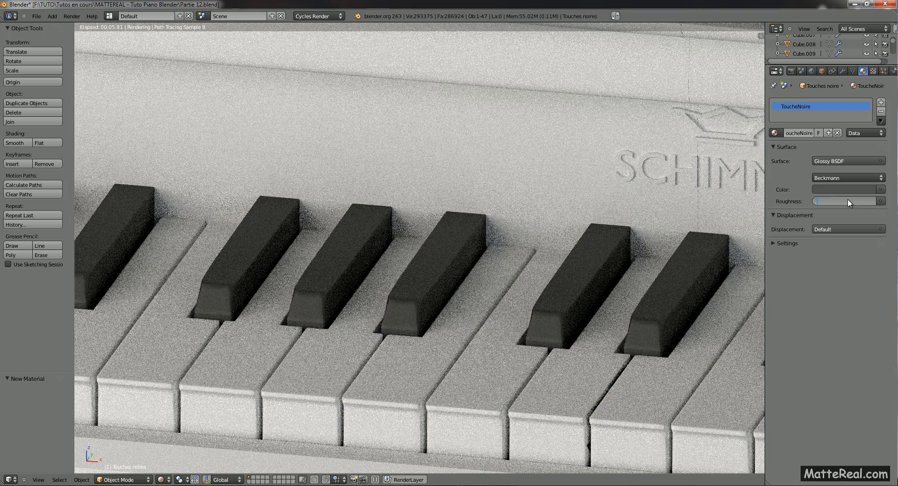
{"action": "type", "text": "0.2"}
{"action": "key", "text": "Return"}
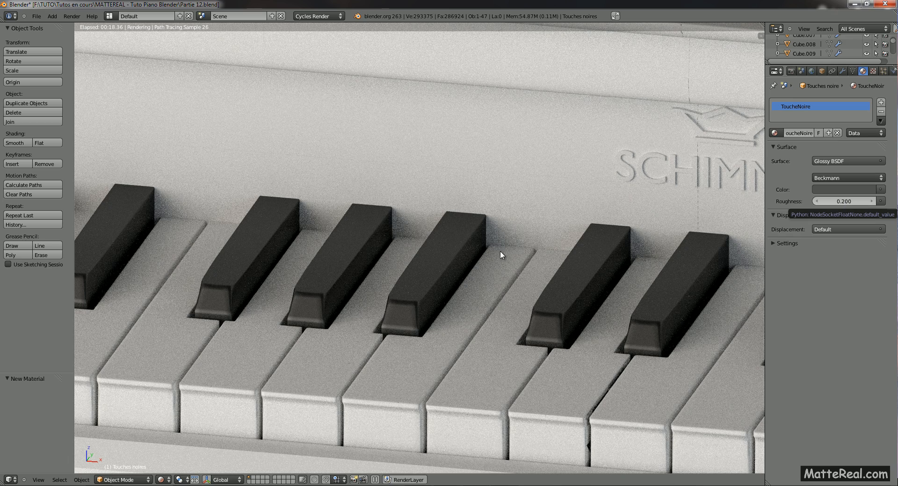
Return the viewport shading to Solid.
{"action": "left_click", "coordinate": [173, 446]}
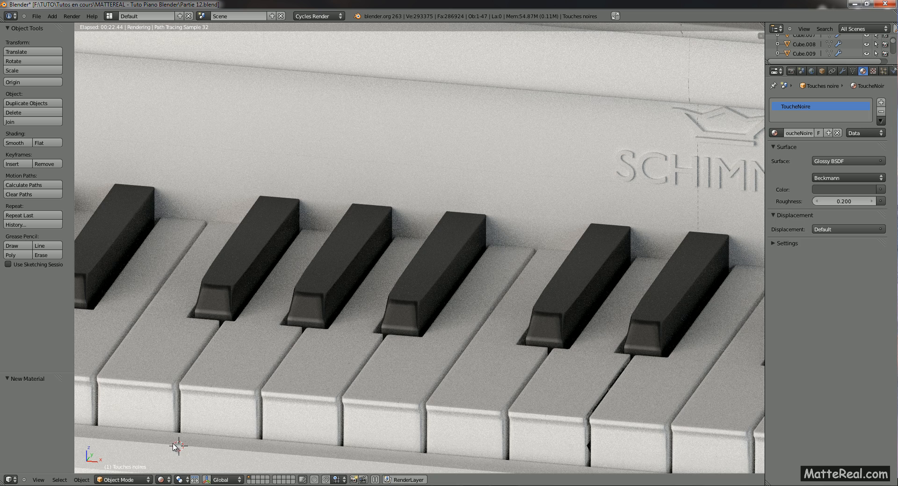
{"action": "left_click", "coordinate": [162, 480]}
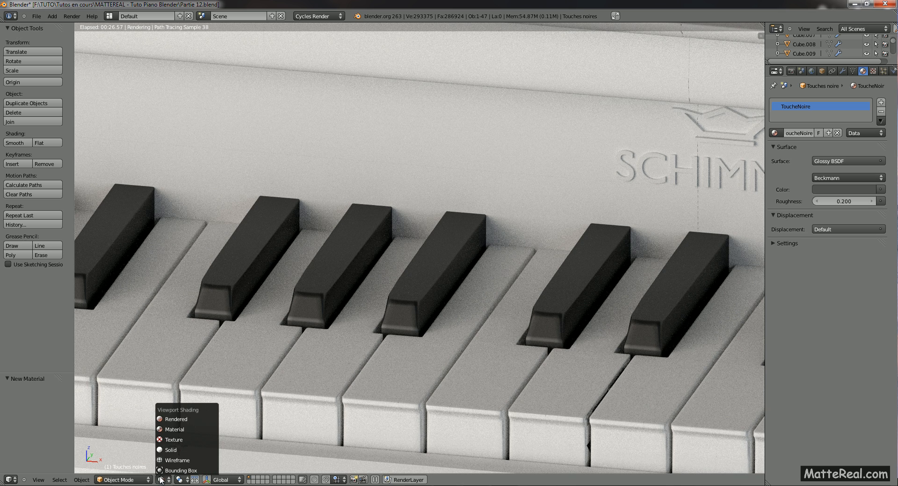
{"action": "left_click", "coordinate": [166, 451]}
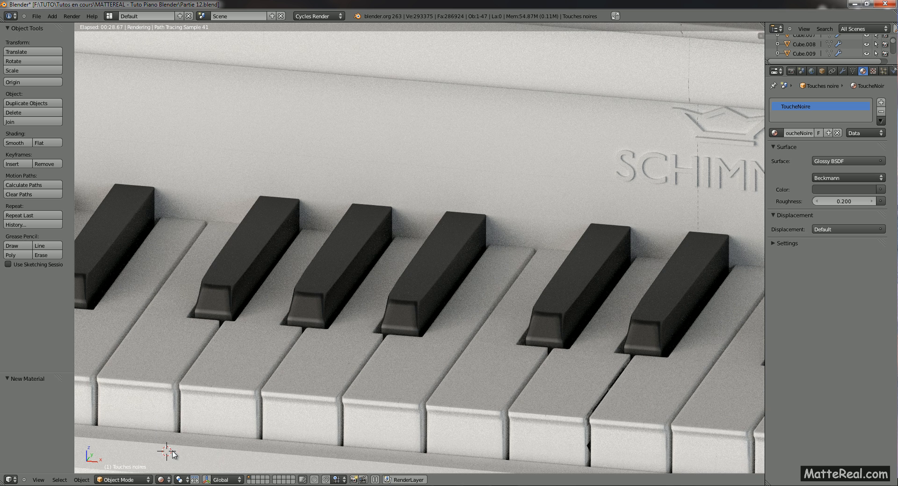
{"action": "left_click", "coordinate": [162, 480]}
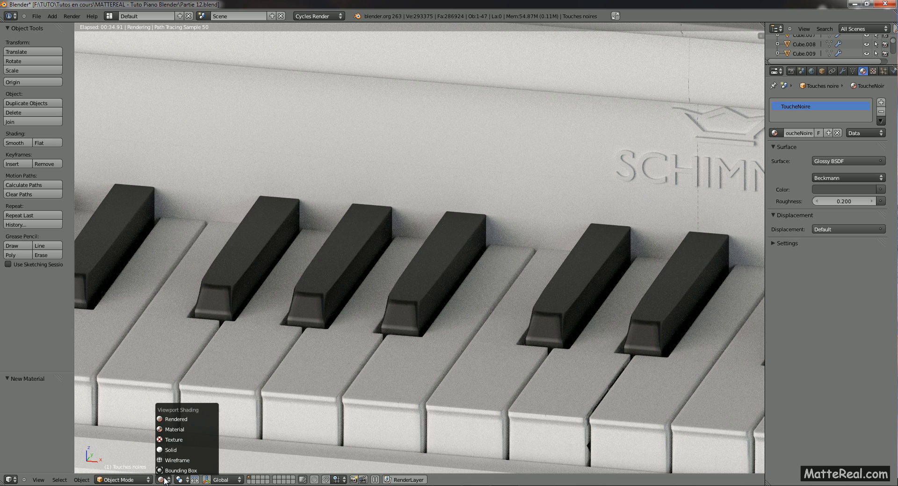
{"action": "left_click", "coordinate": [173, 450]}
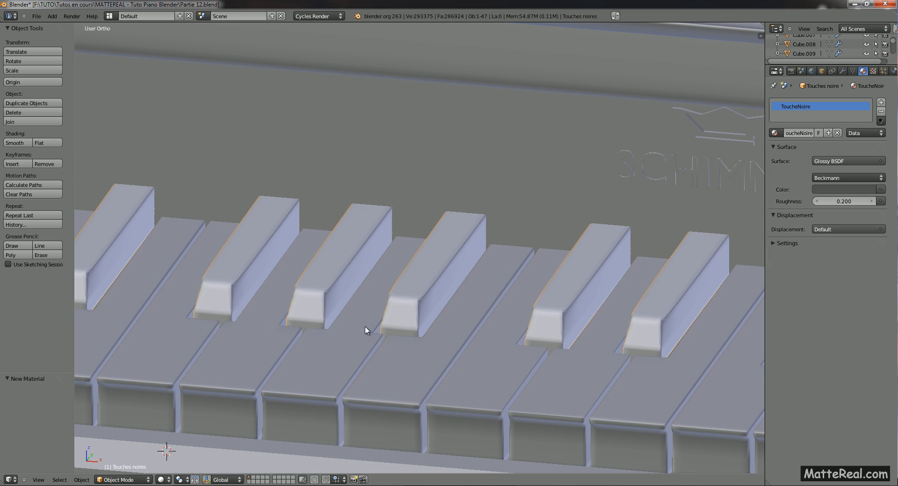
Check the whole piano through the scene camera and from free views, in wireframe and solid display.
{"action": "key", "text": "KP_0"}
{"action": "key", "text": "z"}
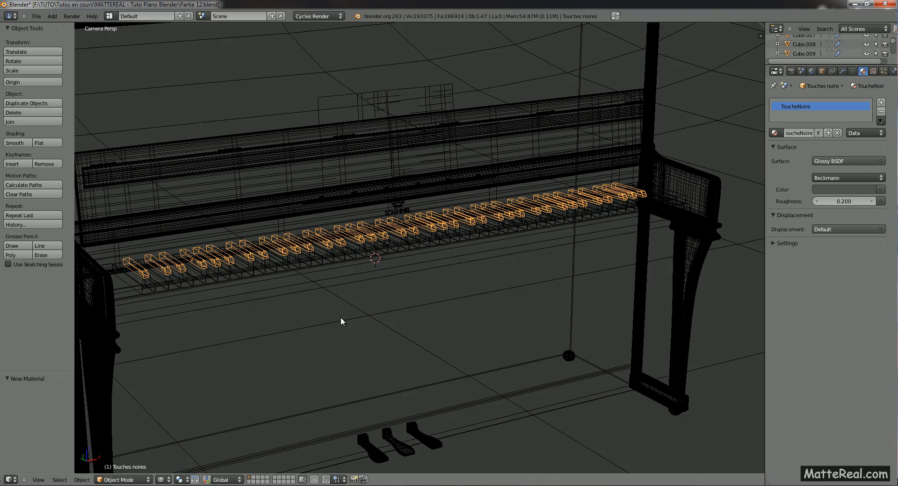
{"action": "key", "text": "KP_0"}
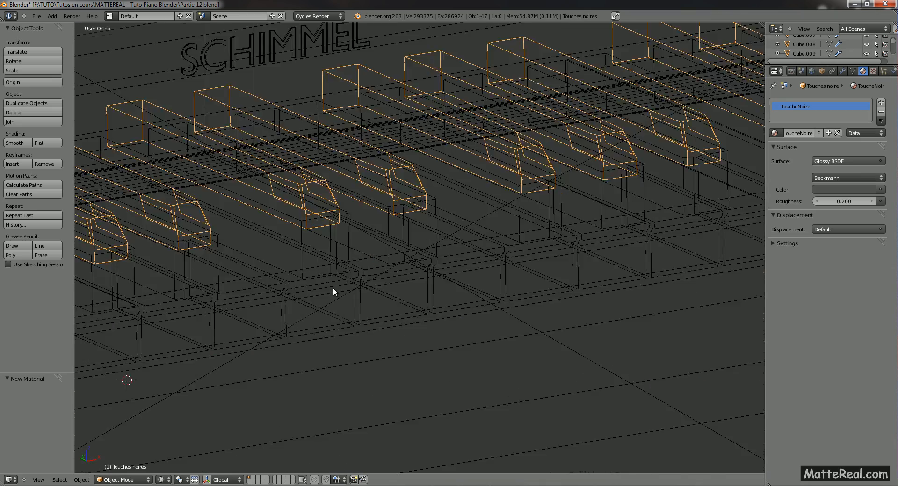
{"action": "middle_click_drag", "start_coordinate": [381, 356], "coordinate": [379, 255], "text": "ctrl"}
{"action": "scroll", "coordinate": [378, 254], "scroll_direction": "down", "scroll_amount": 10}
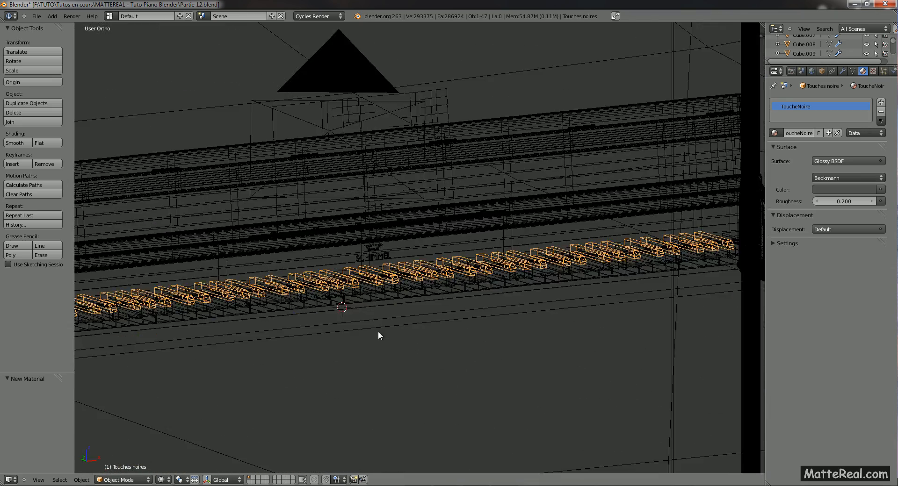
{"action": "scroll", "coordinate": [389, 278], "scroll_direction": "up", "scroll_amount": 4}
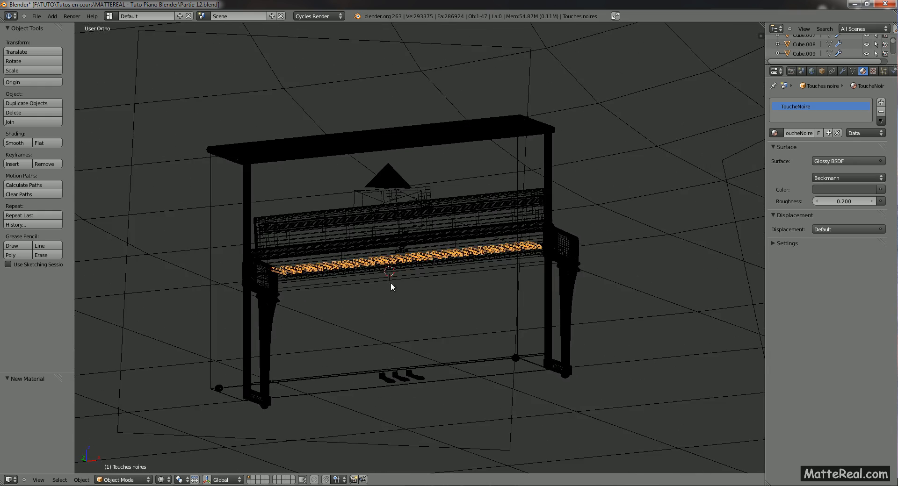
{"action": "key", "text": "KP_0"}
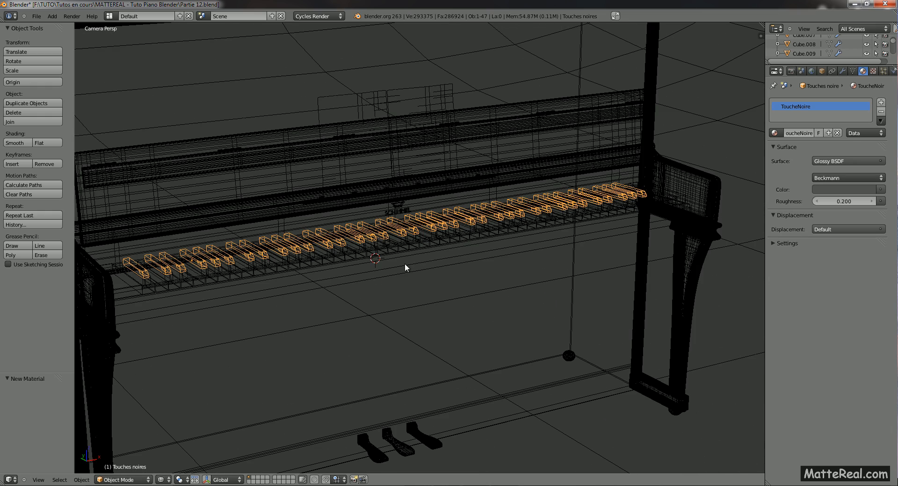
{"action": "key", "text": "z"}
{"action": "key", "text": "KP_0"}
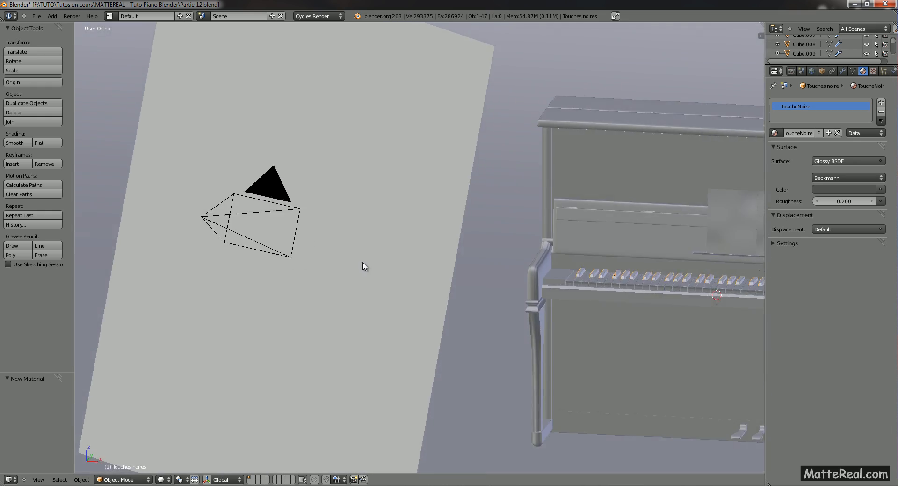
{"action": "middle_click_drag", "start_coordinate": [475, 265], "coordinate": [346, 260], "text": "shift"}
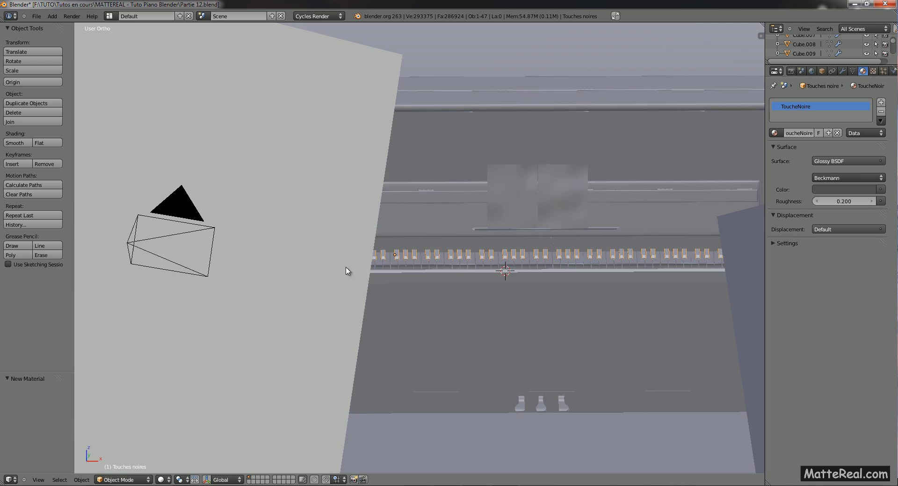
{"action": "middle_click_drag", "start_coordinate": [442, 252], "coordinate": [425, 368], "text": "shift"}
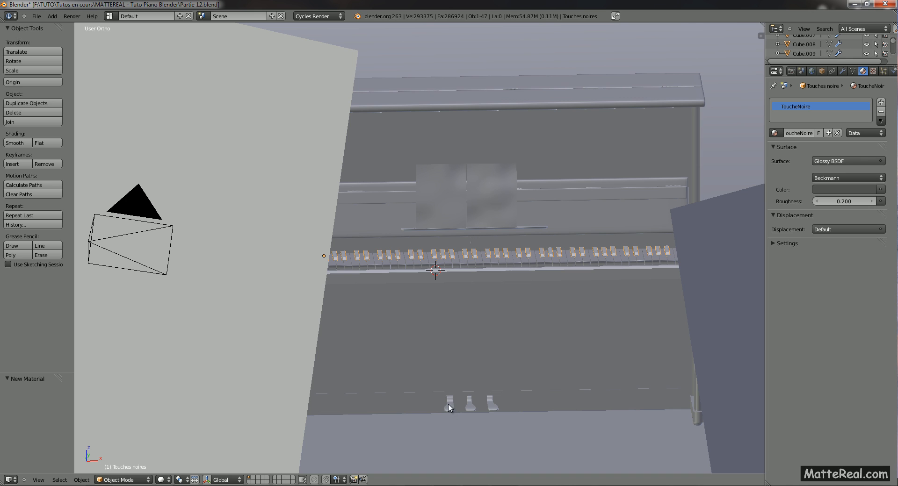
Select the top lid of the piano and bring the full front into view.
{"action": "right_click", "coordinate": [420, 314]}
{"action": "middle_click_drag", "start_coordinate": [406, 147], "coordinate": [413, 162]}
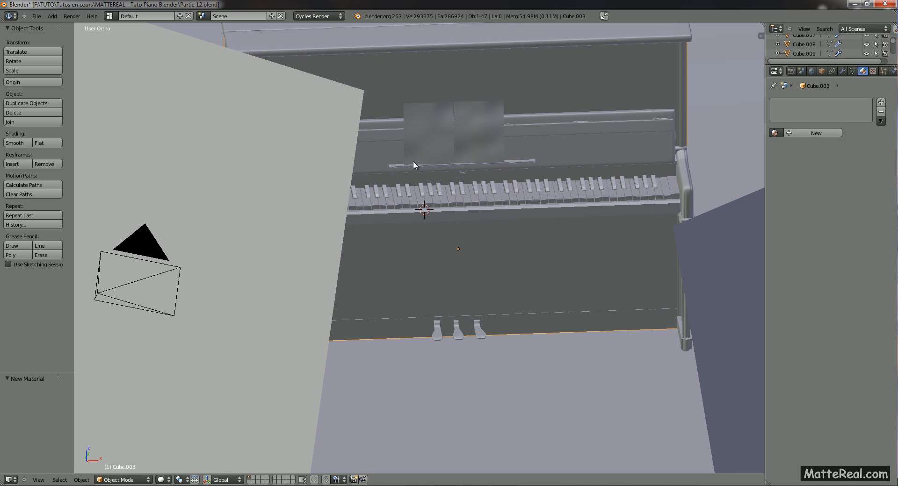
{"action": "right_click", "coordinate": [395, 42]}
{"action": "middle_click_drag", "start_coordinate": [406, 68], "coordinate": [415, 182]}
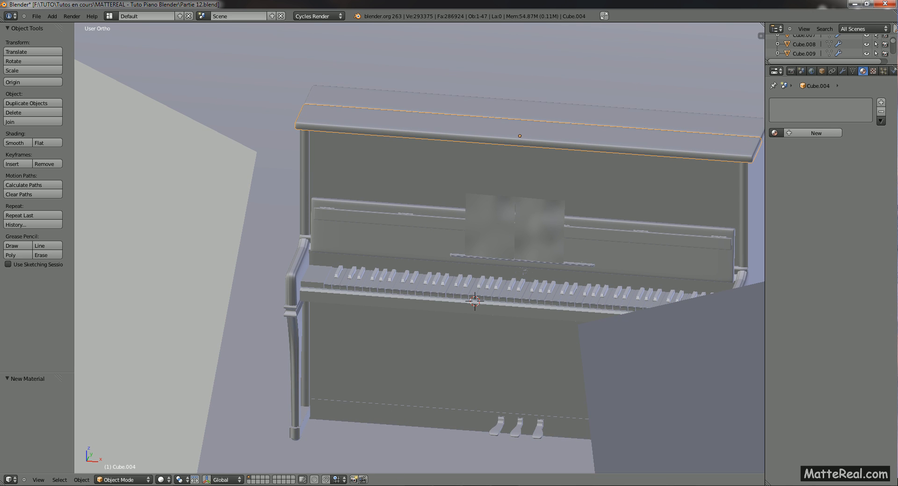
Switch to the image viewer and examine the colours of the finished piano renders, including Cycles3.png, then return to Blender.
{"action": "key", "text": "alt+Tab"}
{"action": "double_click", "coordinate": [625, 140]}
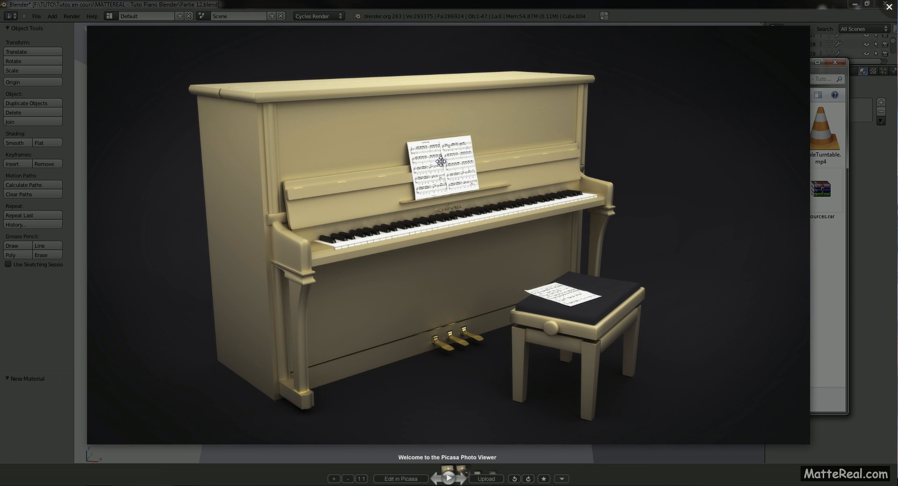
{"action": "key", "text": "alt+Tab"}
{"action": "double_click", "coordinate": [720, 138]}
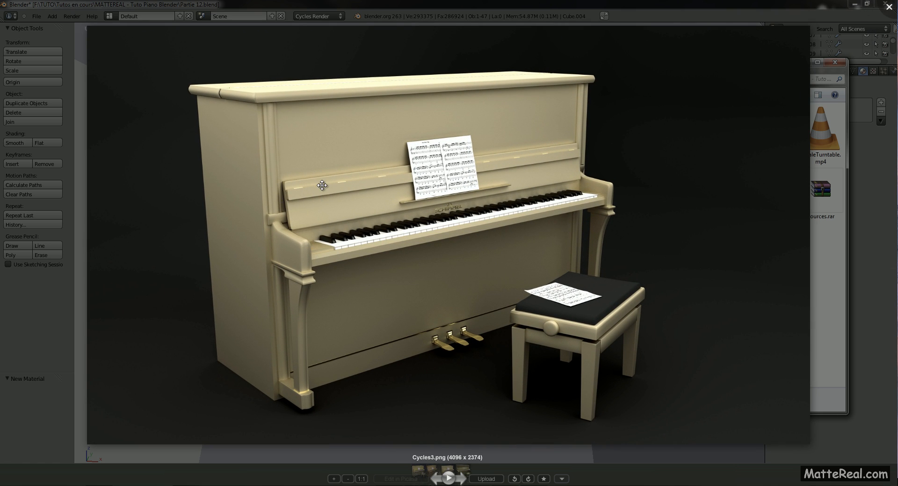
{"action": "left_click", "coordinate": [888, 7]}
{"action": "left_click", "coordinate": [804, 62]}
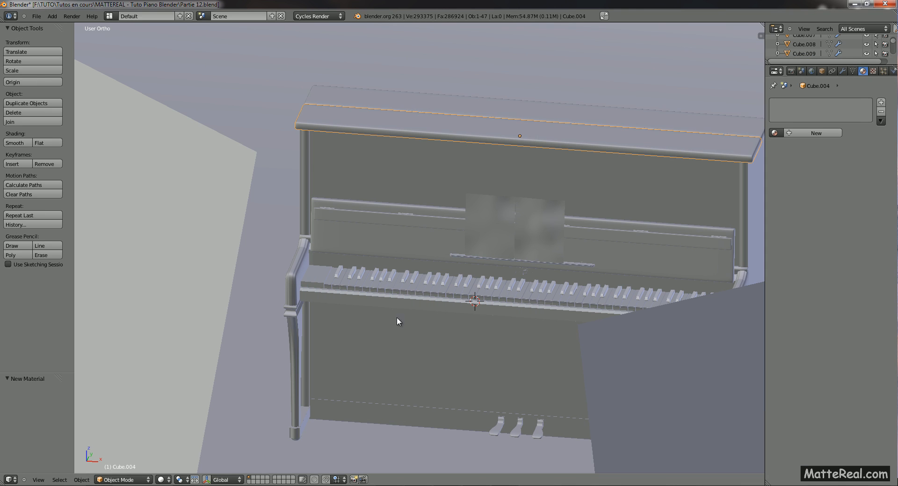
Create a new material named PianoBase on the piano's top lid.
{"action": "left_click", "coordinate": [795, 134]}
{"action": "double_click", "coordinate": [802, 134]}
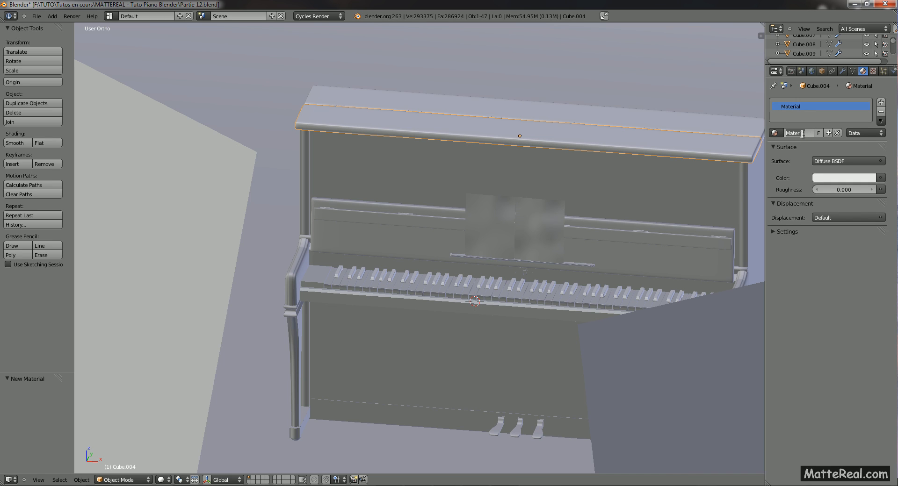
{"action": "type", "text": "PianoBase"}
{"action": "key", "text": "Return"}
Tint the PianoBase diffuse colour to a pale cream, fine-tuning it with HSV values.
{"action": "middle_click_drag", "start_coordinate": [396, 283], "coordinate": [392, 264]}
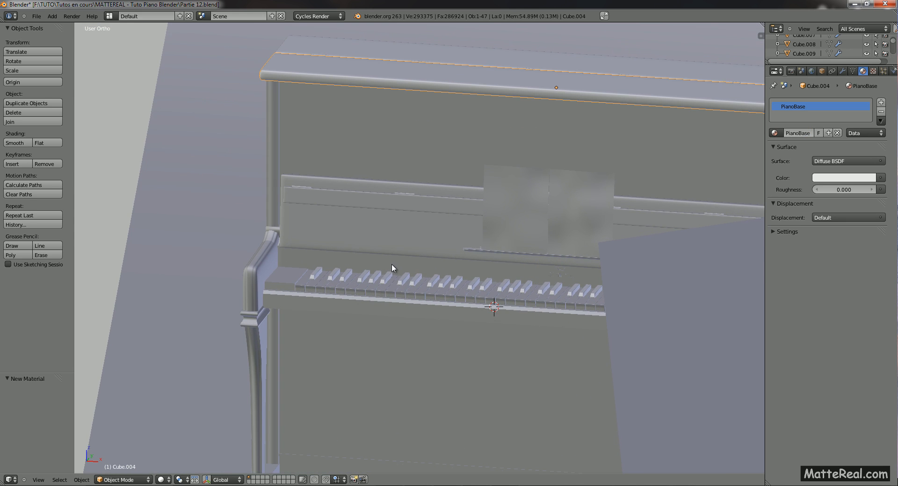
{"action": "left_click", "coordinate": [825, 180]}
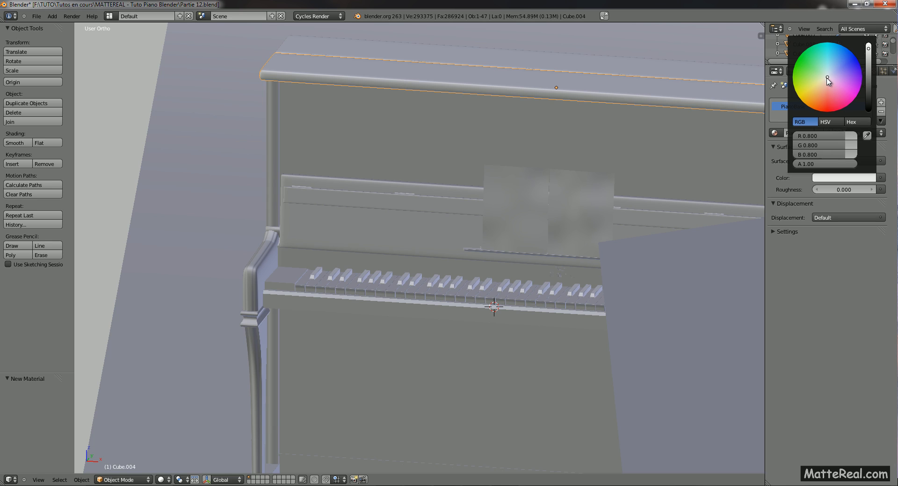
{"action": "left_click_drag", "start_coordinate": [828, 81], "coordinate": [821, 82]}
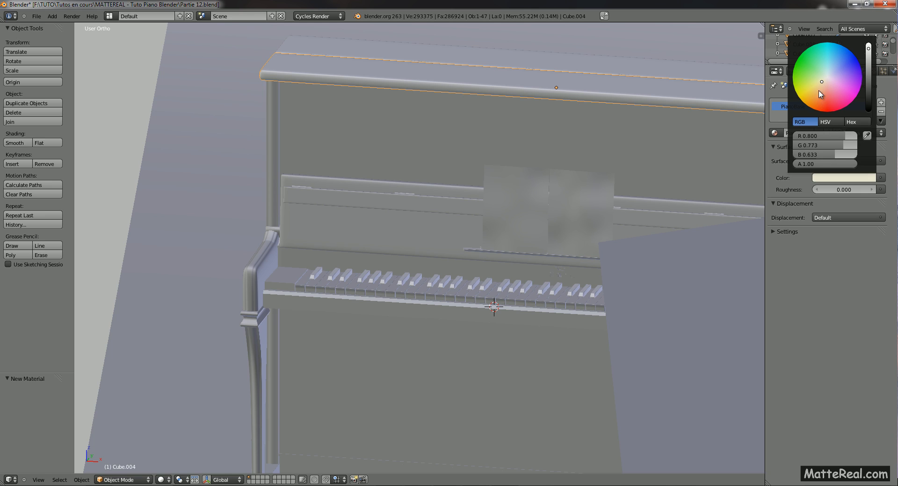
{"action": "left_click", "coordinate": [828, 121]}
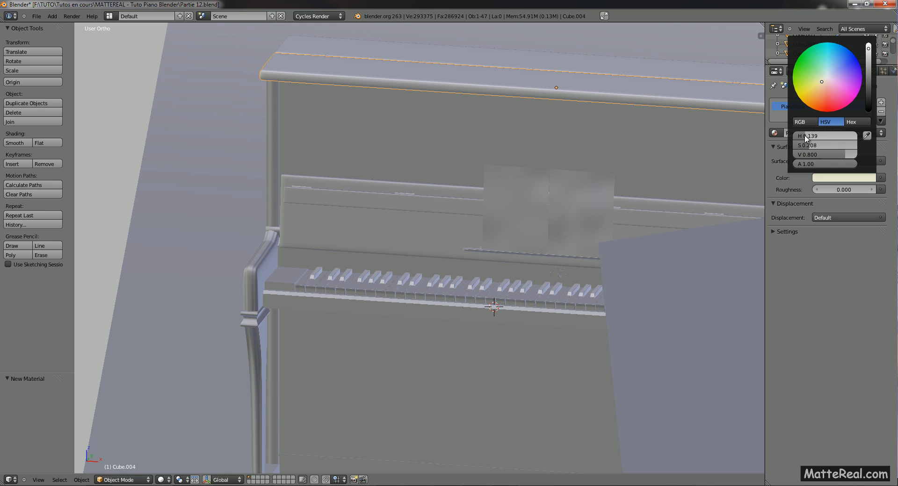
{"action": "mouse_move", "coordinate": [801, 136]}
{"action": "left_mouse_down"}
{"action": "mouse_move", "coordinate": [866, 136]}
{"action": "mouse_move", "coordinate": [805, 138]}
{"action": "mouse_move", "coordinate": [850, 142]}
{"action": "mouse_move", "coordinate": [808, 146]}
{"action": "mouse_move", "coordinate": [854, 155]}
{"action": "mouse_move", "coordinate": [805, 145]}
{"action": "mouse_move", "coordinate": [857, 148]}
{"action": "mouse_move", "coordinate": [807, 148]}
{"action": "left_mouse_up"}
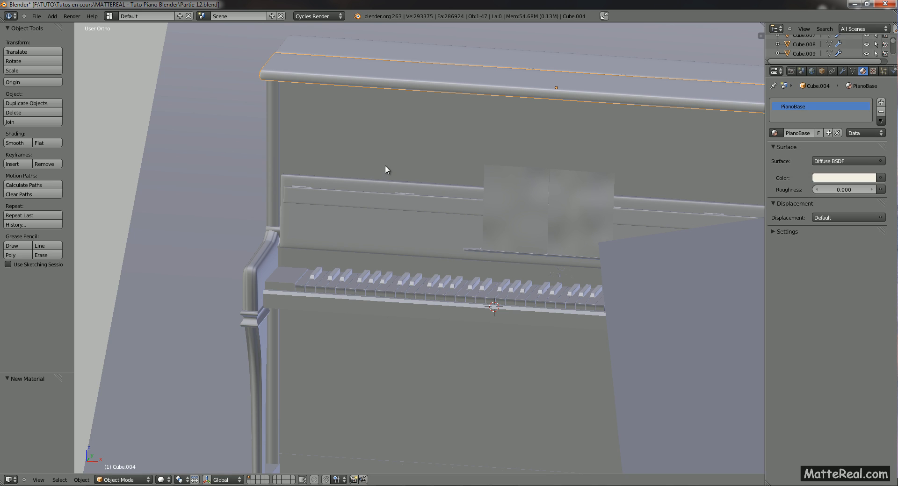
Assign the existing PianoBase material to the long music desk panel above the keyboard.
{"action": "right_click", "coordinate": [367, 137]}
{"action": "middle_click_drag", "start_coordinate": [378, 134], "coordinate": [381, 138]}
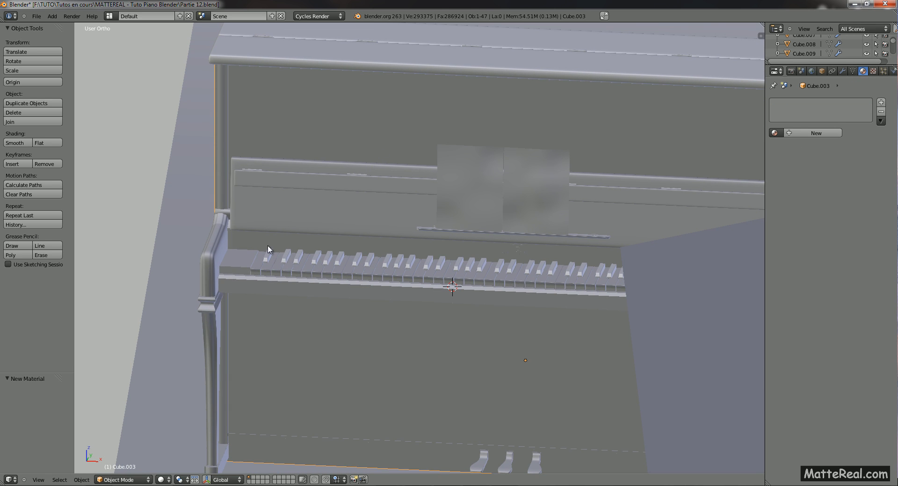
{"action": "right_click", "coordinate": [290, 217]}
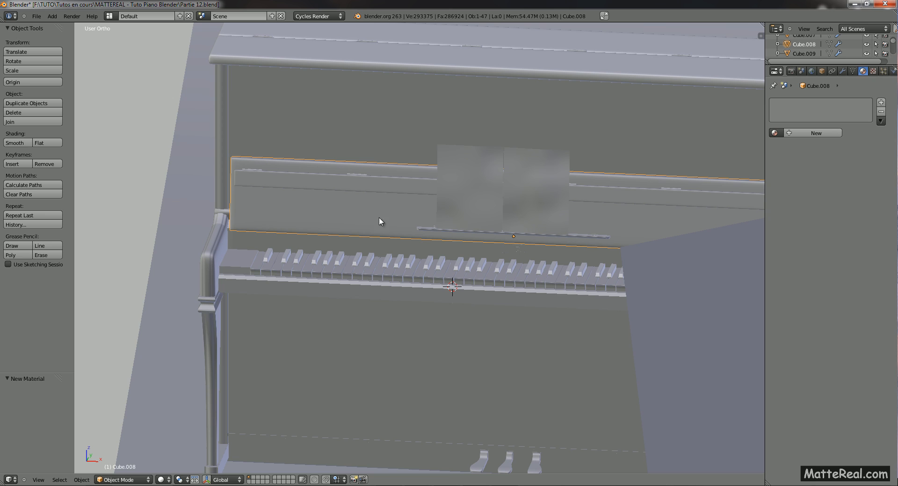
{"action": "left_click", "coordinate": [775, 133]}
{"action": "left_click", "coordinate": [774, 165]}
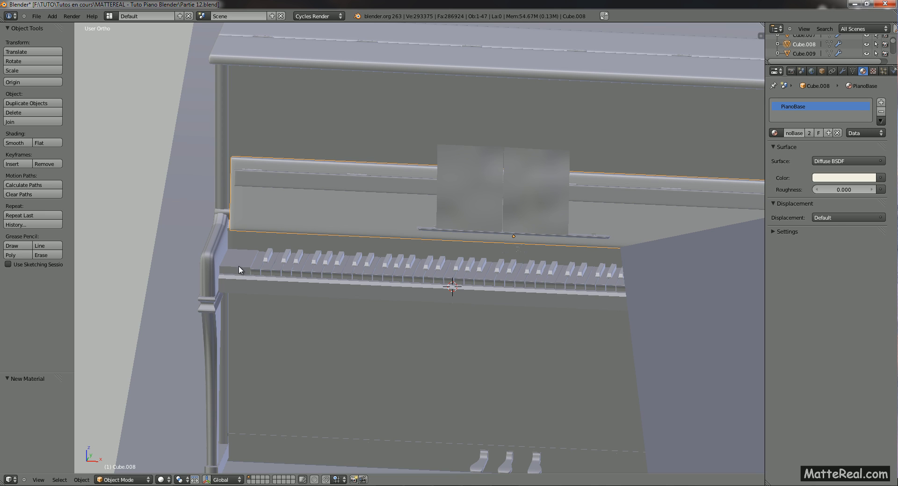
Assign PianoBase to the block at the end of the keyboard and to the front rail beneath the keys.
{"action": "right_click", "coordinate": [713, 188]}
{"action": "left_click", "coordinate": [774, 133]}
{"action": "left_click", "coordinate": [795, 165]}
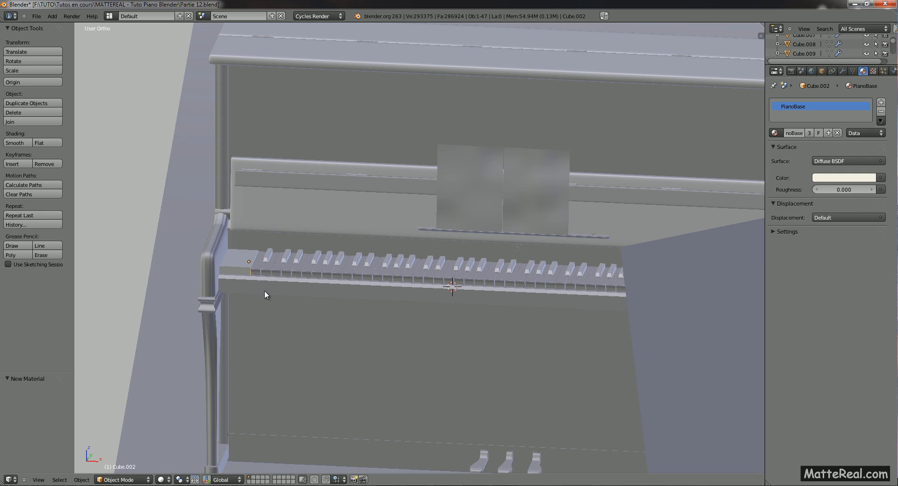
{"action": "right_click", "coordinate": [264, 290]}
{"action": "left_click", "coordinate": [774, 133]}
{"action": "left_click", "coordinate": [795, 168]}
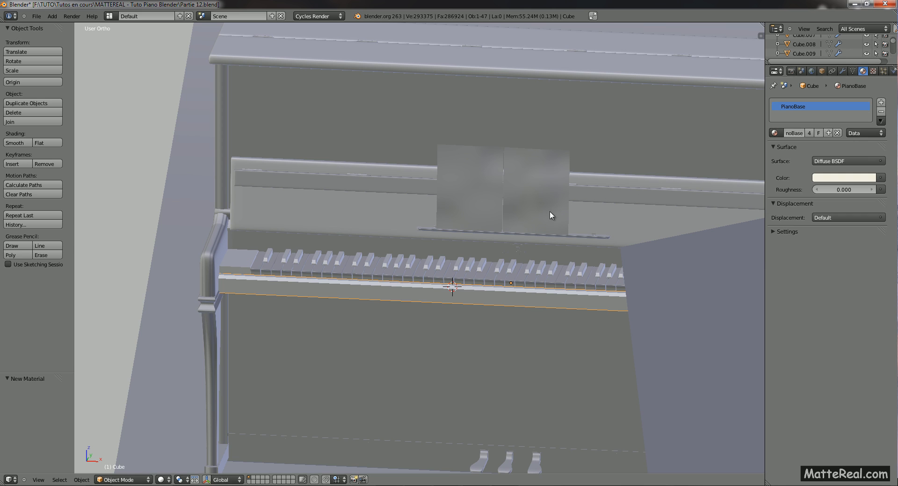
Assign PianoBase to the curved arm border, the front leg and the moulding between them.
{"action": "right_click", "coordinate": [208, 251]}
{"action": "left_click", "coordinate": [774, 133]}
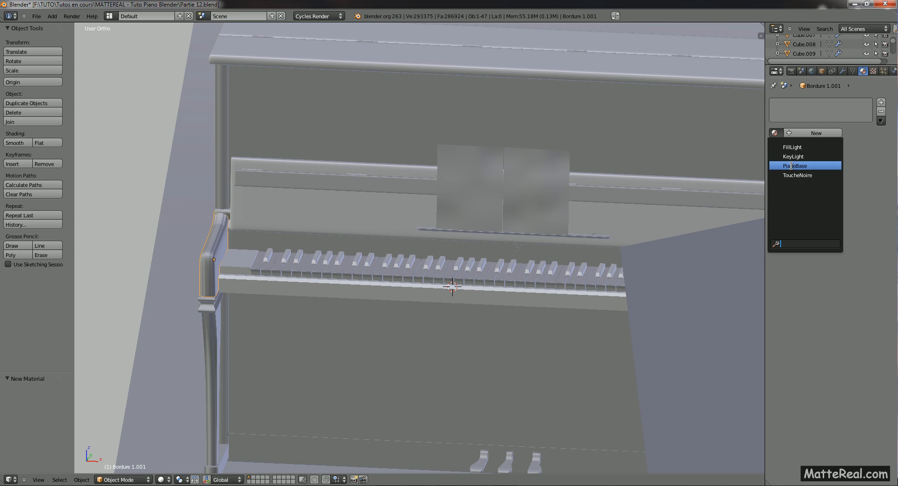
{"action": "left_click", "coordinate": [795, 166]}
{"action": "right_click", "coordinate": [211, 322]}
{"action": "left_click", "coordinate": [773, 133]}
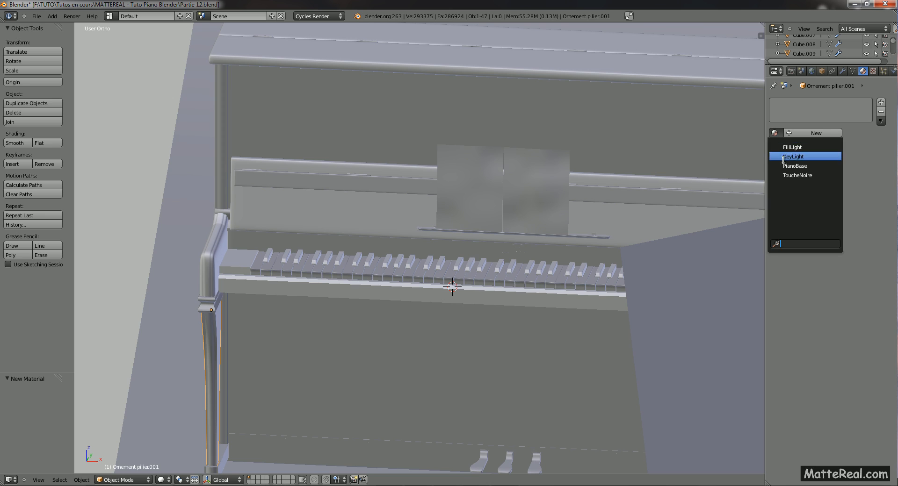
{"action": "left_click", "coordinate": [784, 162]}
{"action": "right_click", "coordinate": [222, 296]}
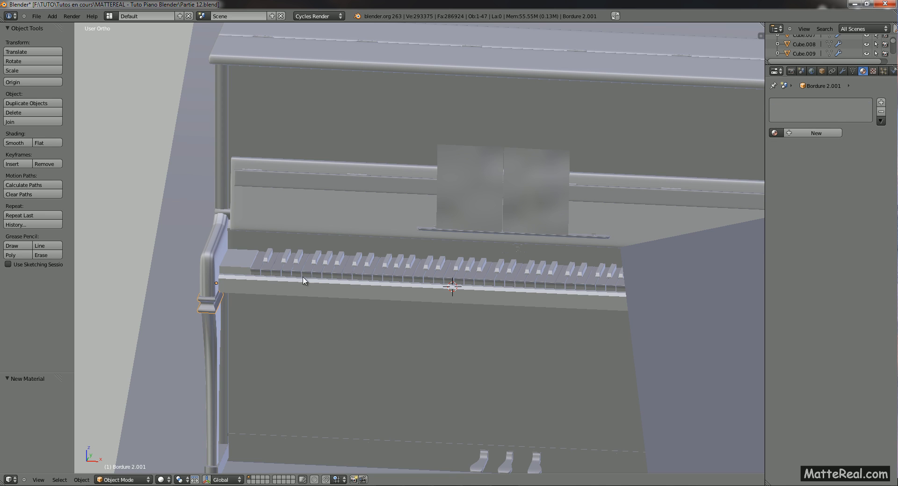
{"action": "left_click", "coordinate": [774, 133]}
{"action": "left_click", "coordinate": [790, 164]}
Assign PianoBase to the main piano body and to the narrow strip on the music desk.
{"action": "right_click", "coordinate": [540, 254]}
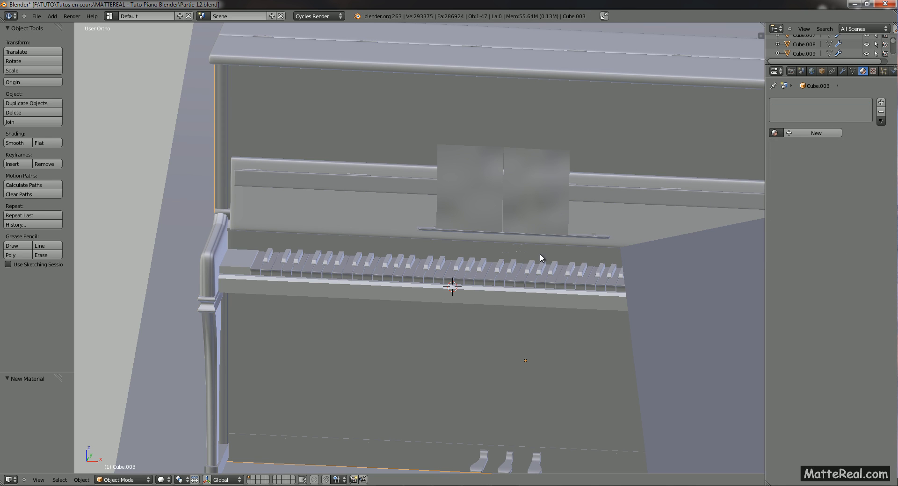
{"action": "left_click", "coordinate": [774, 132]}
{"action": "left_click", "coordinate": [785, 165]}
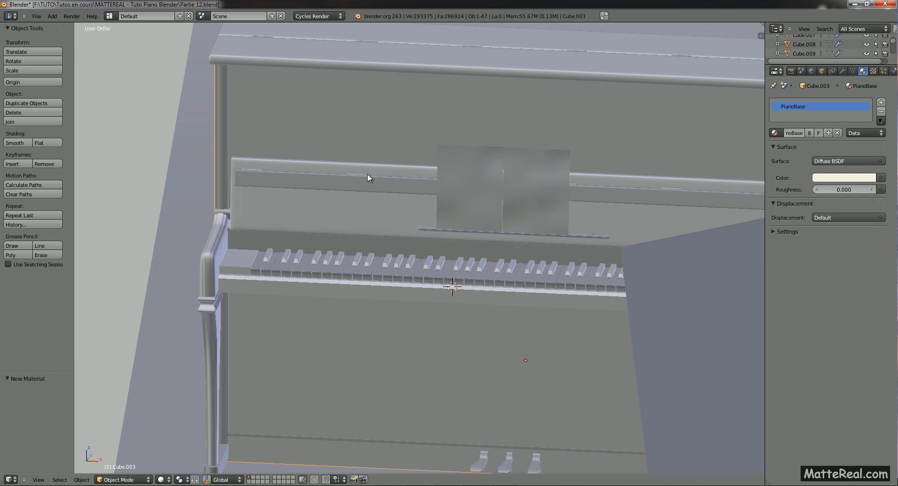
{"action": "right_click", "coordinate": [393, 178]}
{"action": "left_click", "coordinate": [773, 133]}
{"action": "left_click", "coordinate": [788, 164]}
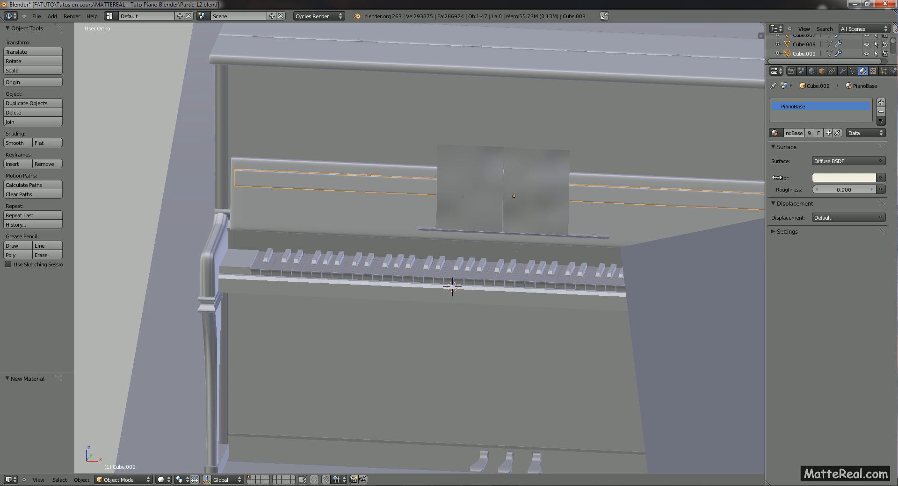
View the piano through the camera with Rendered viewport shading.
{"action": "middle_click_drag", "start_coordinate": [416, 286], "coordinate": [417, 292]}
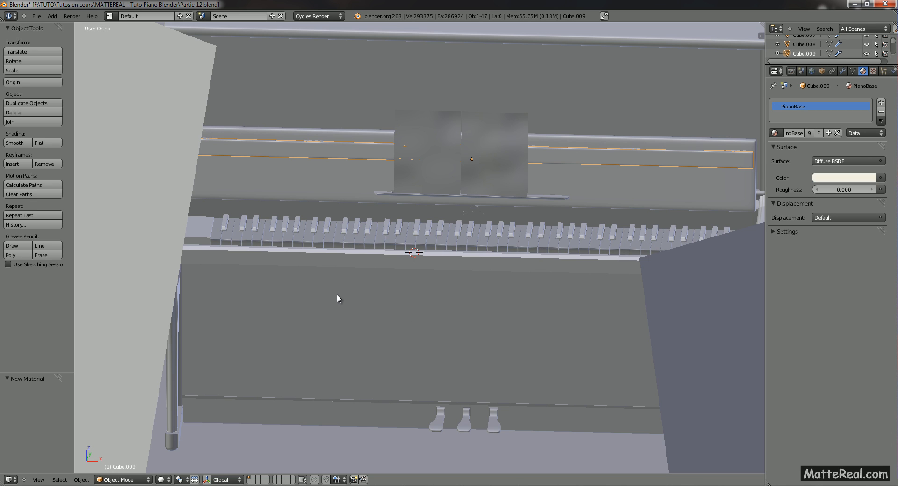
{"action": "key", "text": "KP_0"}
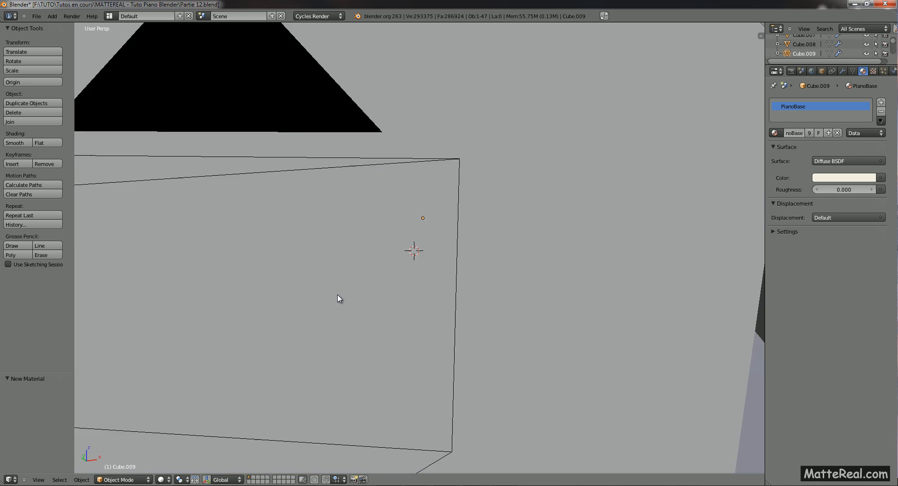
{"action": "left_click", "coordinate": [161, 480]}
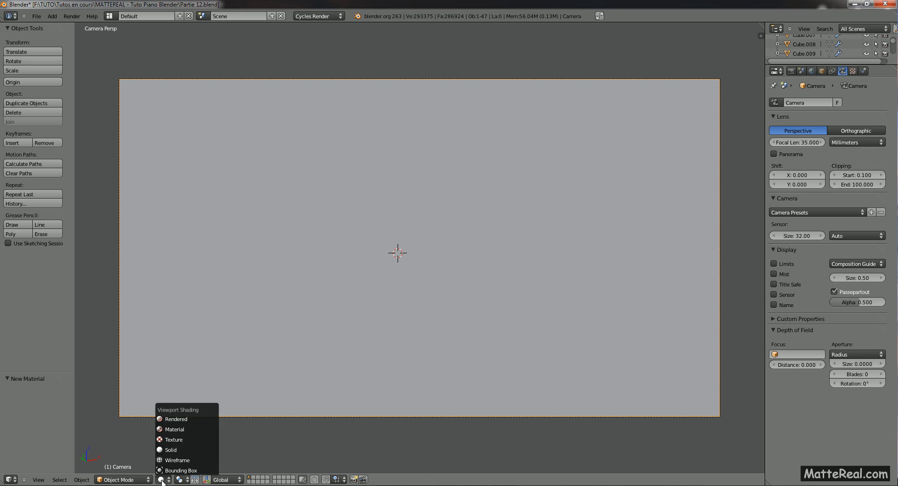
{"action": "left_click", "coordinate": [172, 420]}
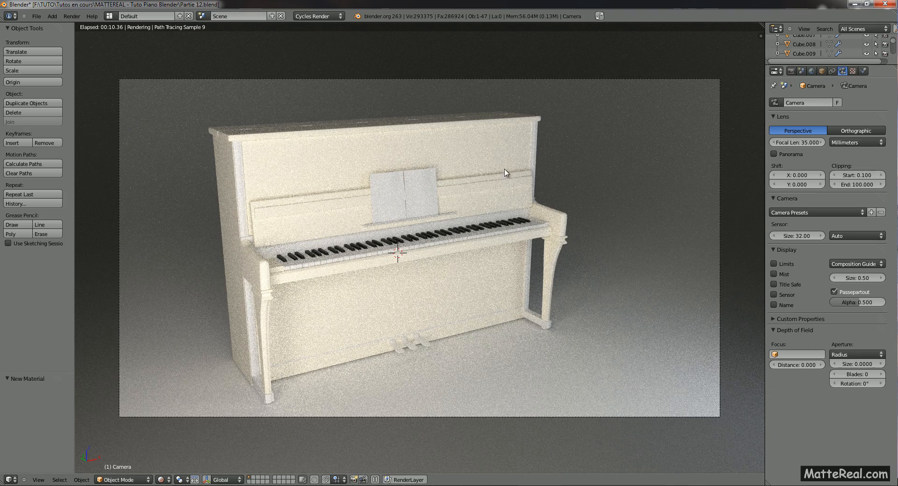
Select the piano body and try PianoBase colour saturations of 0.75 and 0.075, settling on 0.1.
{"action": "right_click", "coordinate": [462, 154]}
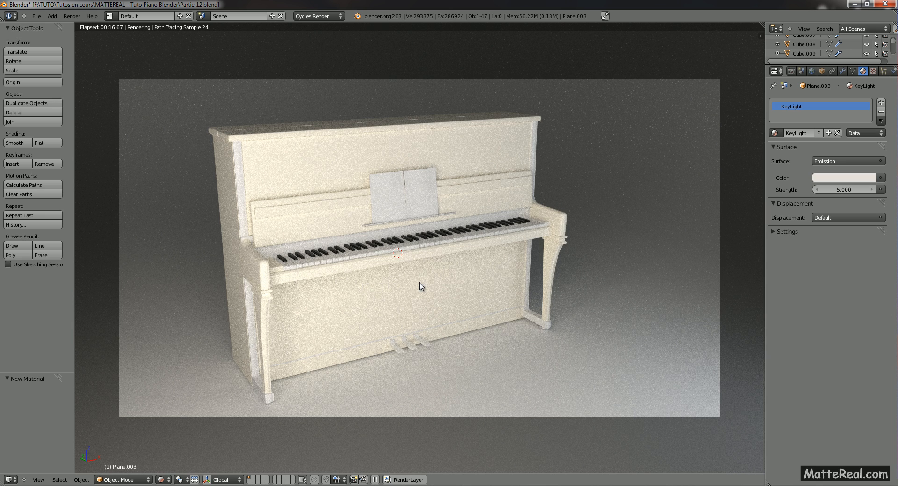
{"action": "right_click", "coordinate": [401, 139]}
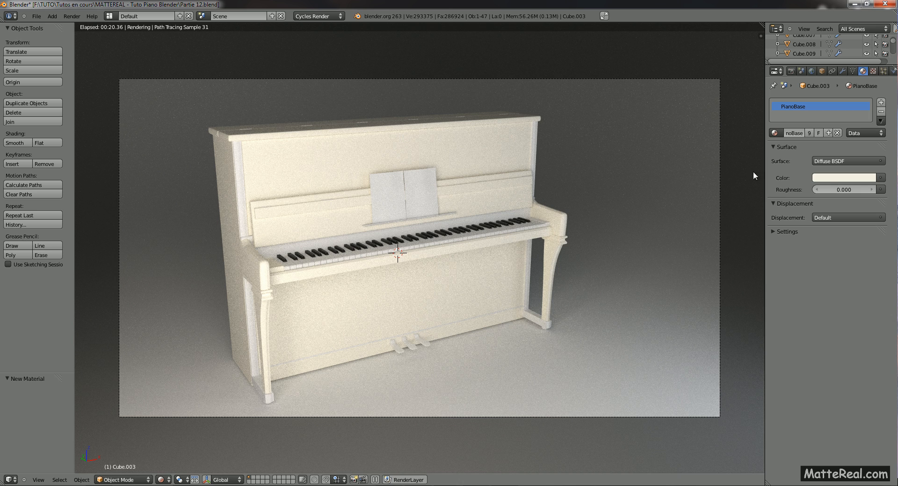
{"action": "left_click", "coordinate": [849, 182]}
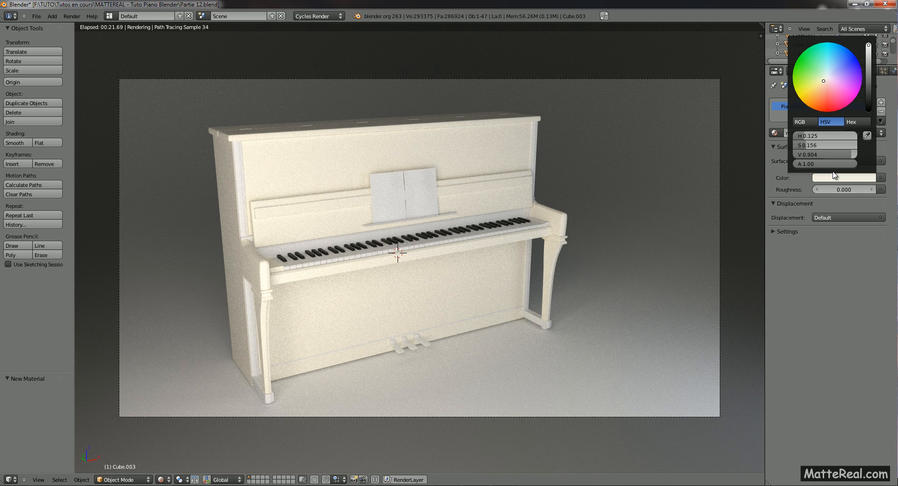
{"action": "left_click", "coordinate": [800, 145]}
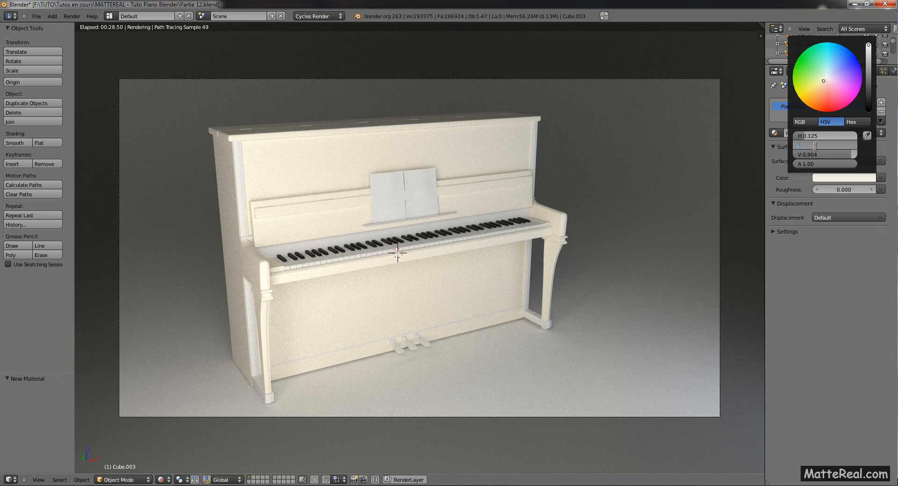
{"action": "type", "text": ".75"}
{"action": "key", "text": "Return"}
{"action": "left_click", "coordinate": [813, 145]}
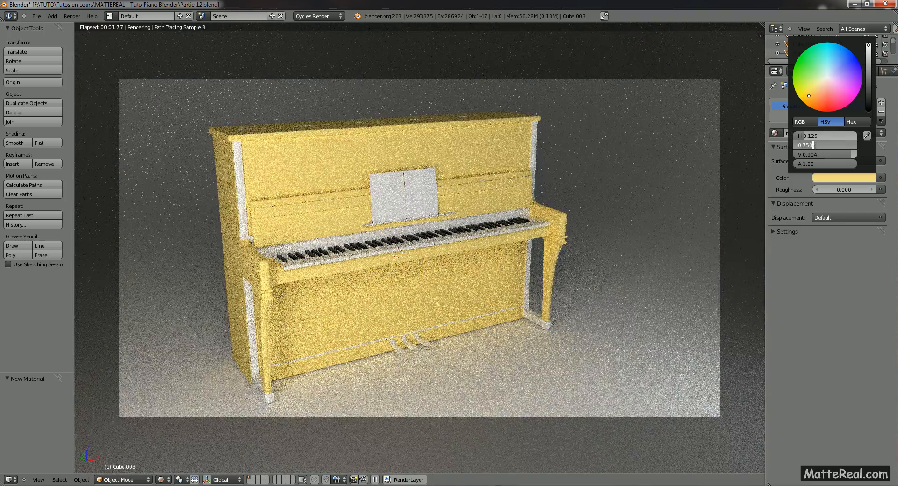
{"action": "type", "text": ".07"}
{"action": "key", "text": "Return"}
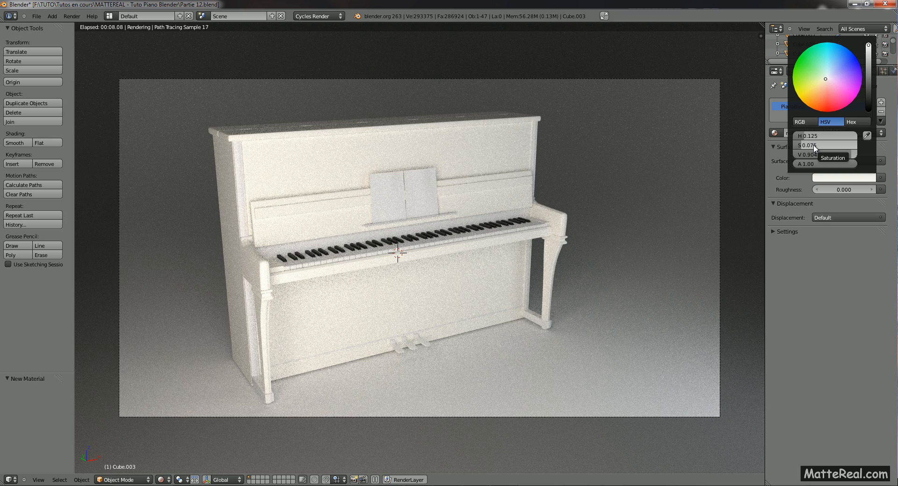
{"action": "left_click", "coordinate": [813, 145]}
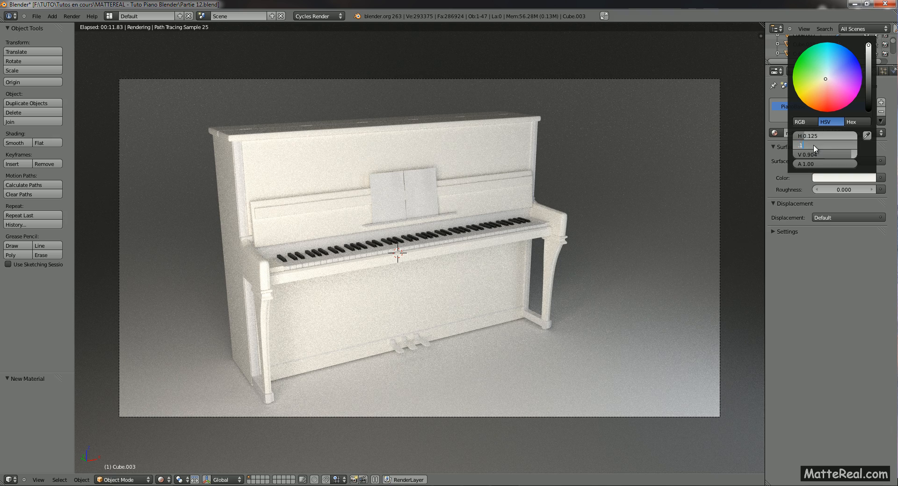
{"action": "type", "text": ".1"}
{"action": "key", "text": "Return"}
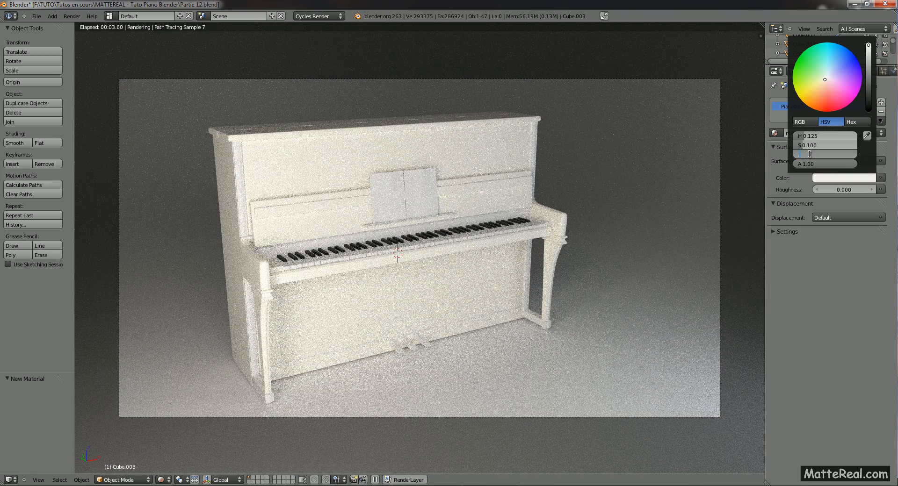
Set the V component of the PianoBase diffuse colour to 0.82.
{"action": "left_click", "coordinate": [811, 154]}
{"action": "type", "text": ".82"}
{"action": "key", "text": "Return"}
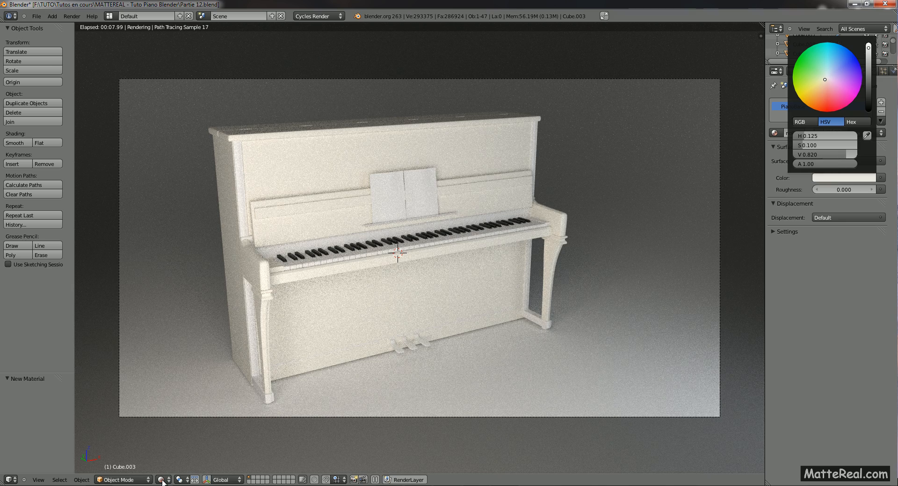
{"action": "left_click", "coordinate": [164, 447]}
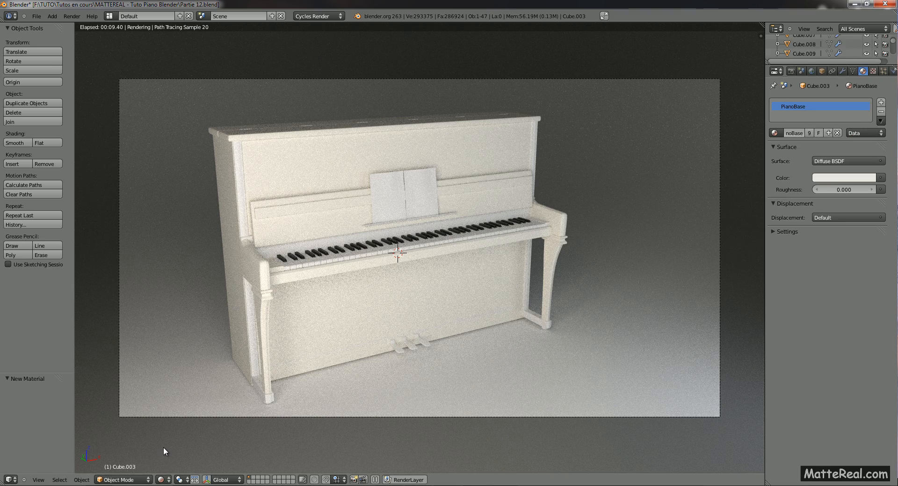
Return the viewport to Solid shading and hide the KeyLight plane that blocks the view of the piano.
{"action": "left_click", "coordinate": [162, 480]}
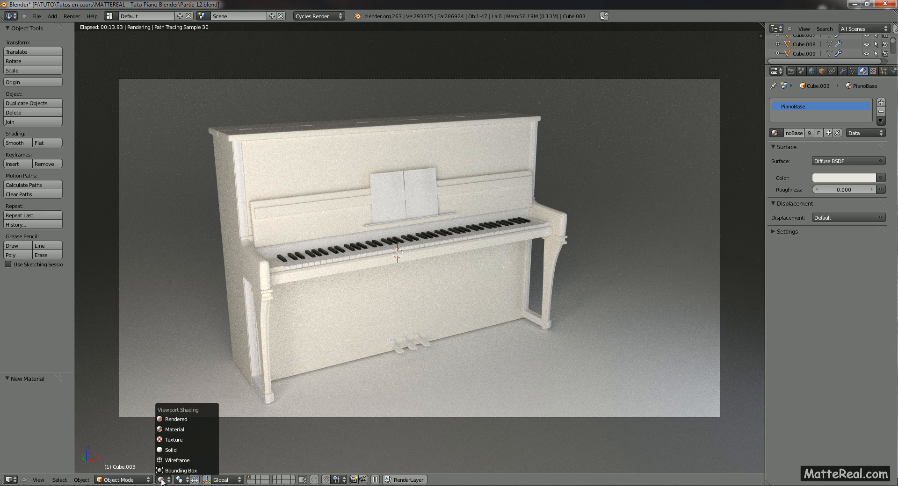
{"action": "left_click", "coordinate": [170, 450]}
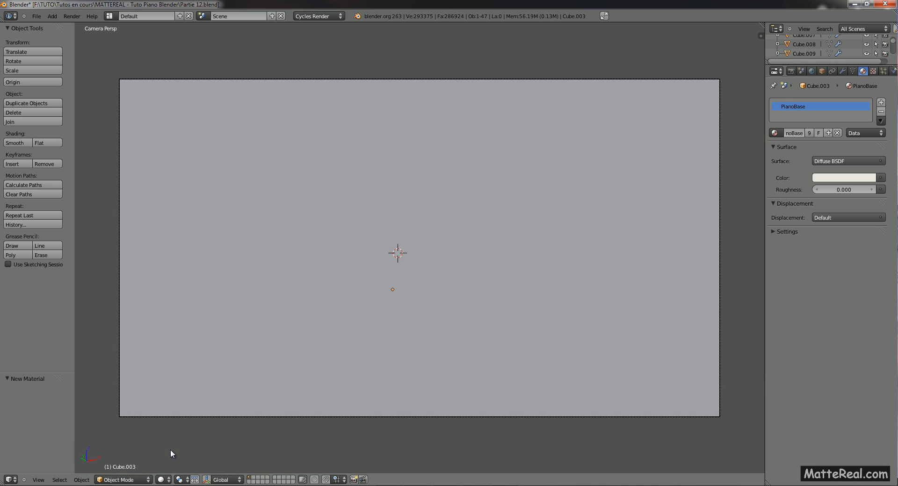
{"action": "middle_click_drag", "start_coordinate": [423, 238], "coordinate": [168, 202]}
{"action": "middle_click_drag", "start_coordinate": [568, 229], "coordinate": [467, 265], "text": "shift"}
{"action": "middle_click_drag", "start_coordinate": [336, 236], "coordinate": [681, 356], "text": "shift"}
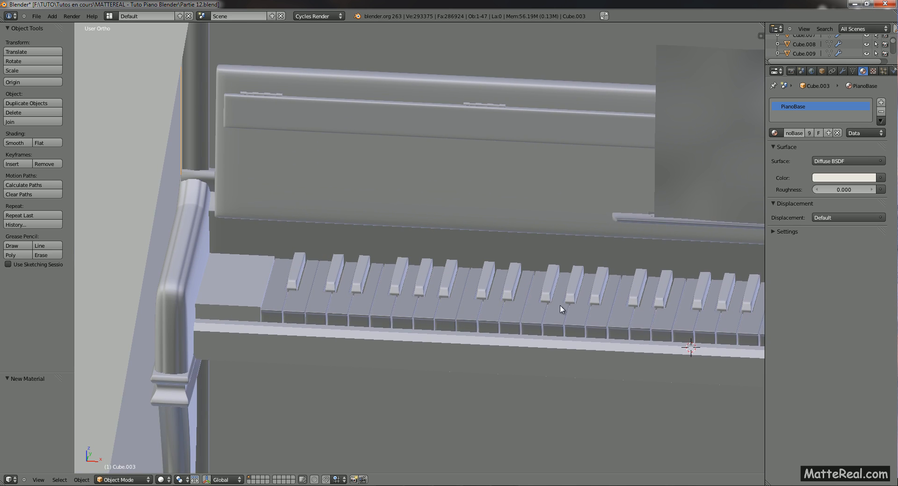
{"action": "middle_click_drag", "start_coordinate": [562, 308], "coordinate": [459, 228]}
{"action": "scroll", "coordinate": [460, 229], "scroll_direction": "down", "scroll_amount": 5}
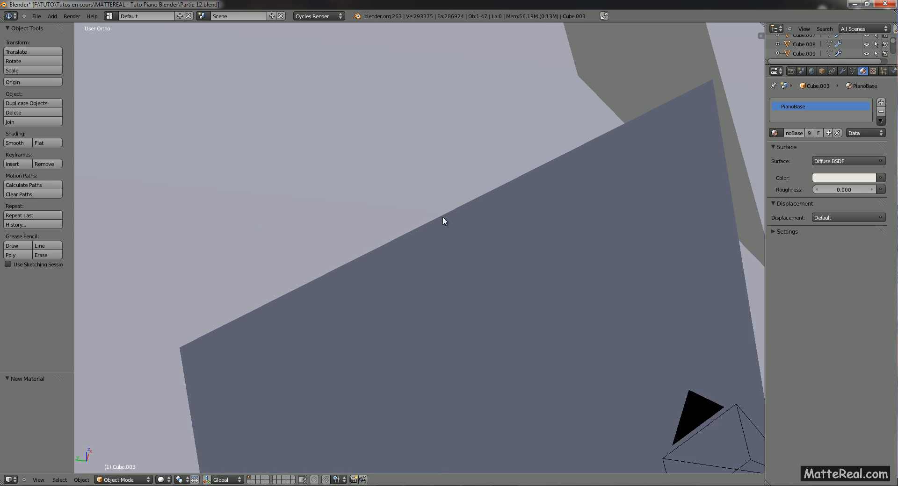
{"action": "middle_click_drag", "start_coordinate": [453, 280], "coordinate": [489, 237]}
{"action": "right_click", "coordinate": [482, 221]}
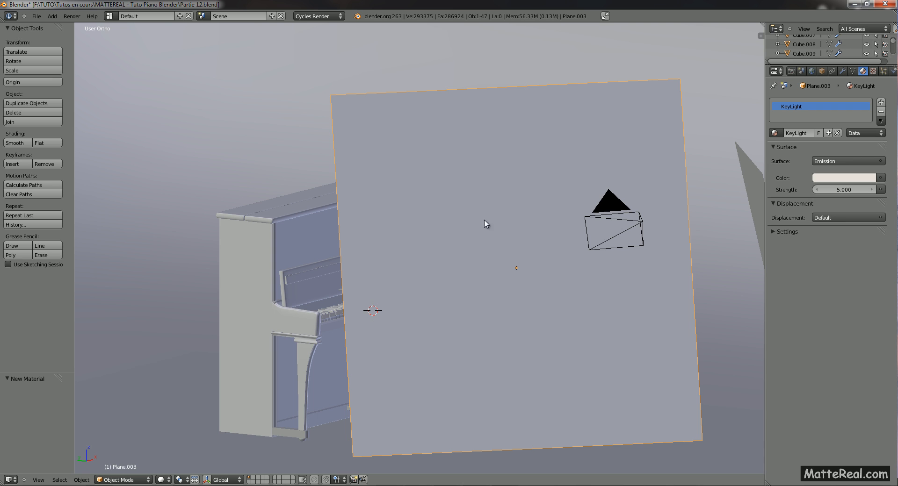
{"action": "key", "text": "h"}
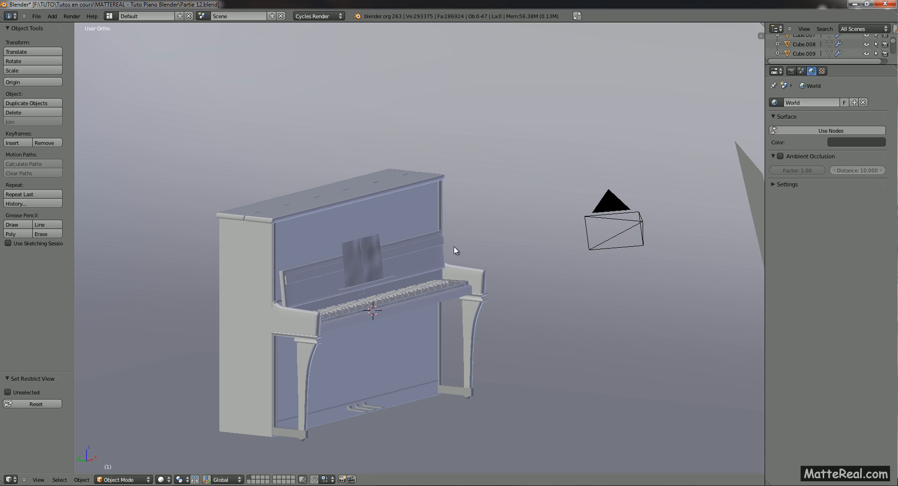
Assign PianoBase to the small sheet-music ledge, and select the narrow strip on the music desk.
{"action": "middle_click_drag", "start_coordinate": [455, 250], "coordinate": [517, 241]}
{"action": "scroll", "coordinate": [484, 279], "scroll_direction": "up", "scroll_amount": 5}
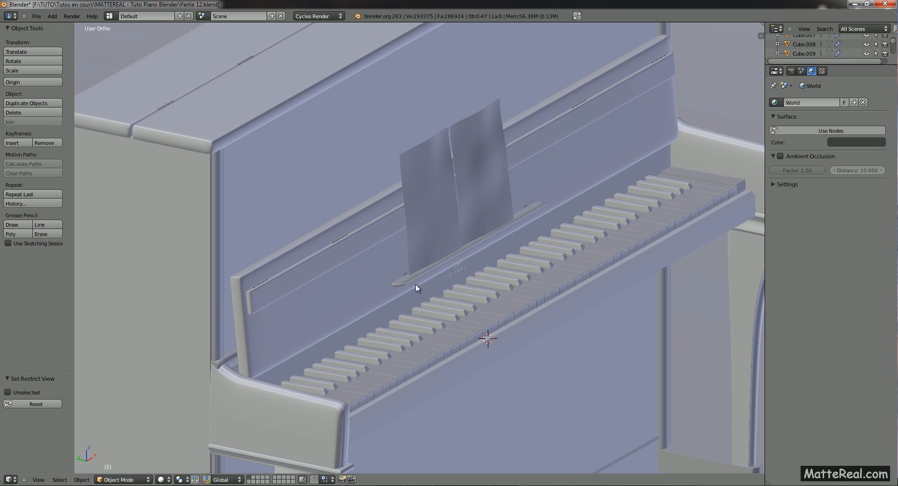
{"action": "right_click", "coordinate": [405, 286]}
{"action": "left_click", "coordinate": [775, 133]}
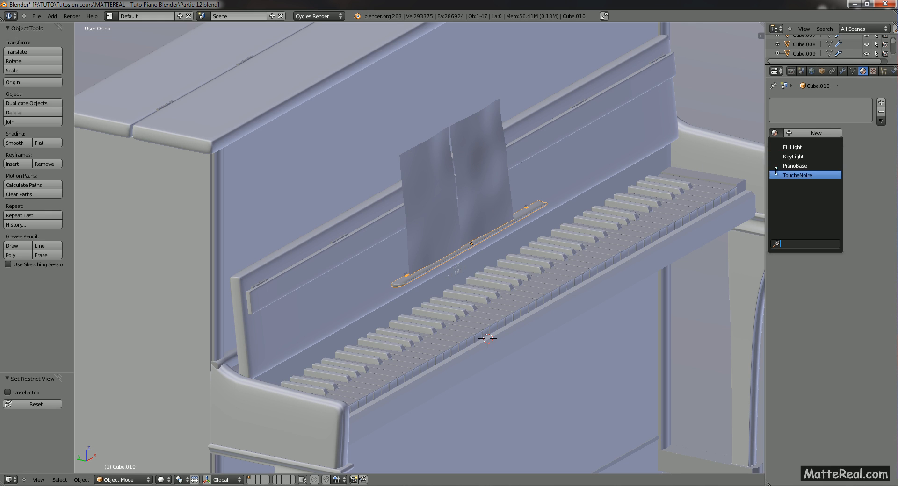
{"action": "left_click", "coordinate": [783, 166]}
{"action": "scroll", "coordinate": [394, 257], "scroll_direction": "up", "scroll_amount": 4, "text": "ctrl"}
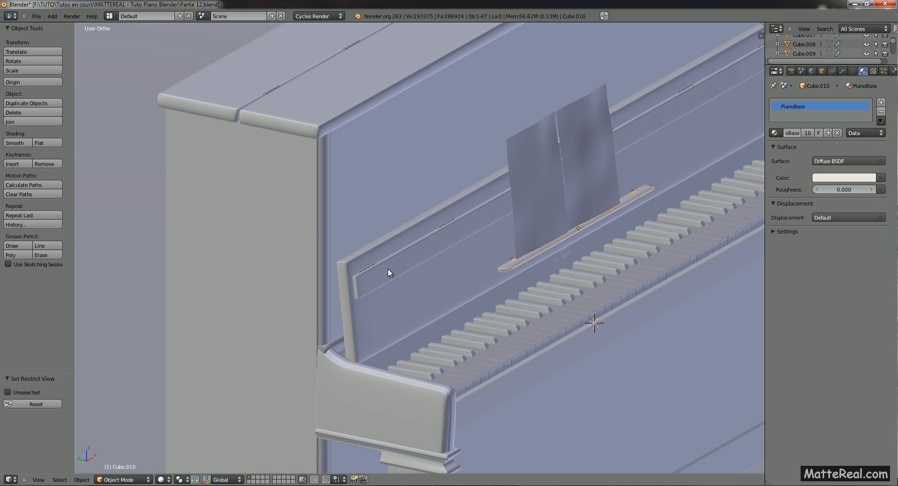
{"action": "right_click", "coordinate": [389, 273]}
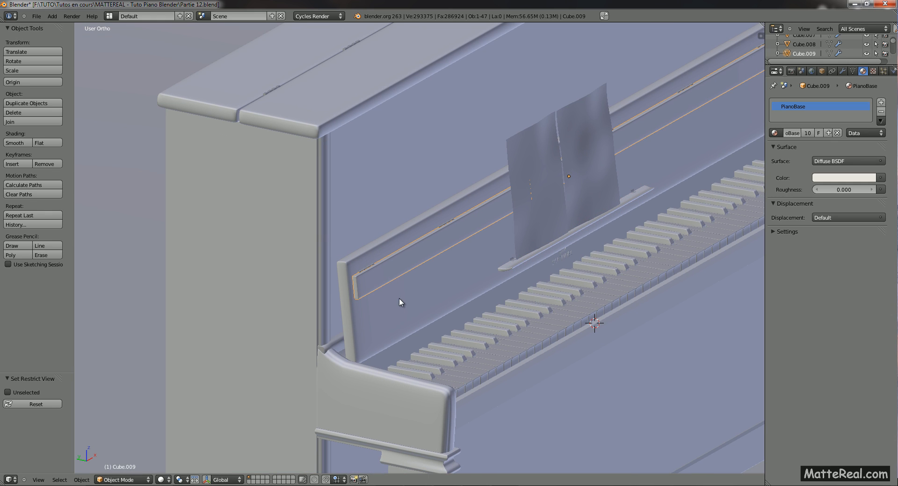
Assign the PianoBase material to the vertical moulding beside the piano's upper front panel.
{"action": "right_click", "coordinate": [324, 185]}
{"action": "left_click", "coordinate": [774, 133]}
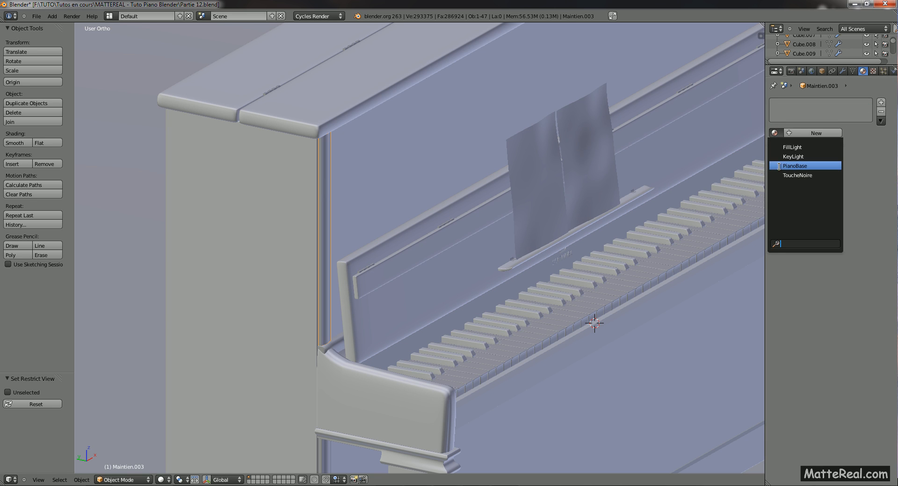
{"action": "left_click", "coordinate": [779, 166]}
Check the material assigned to the lid, side panel, arms, mouldings, leg supports and front posts on both sides of the piano.
{"action": "right_click", "coordinate": [233, 87]}
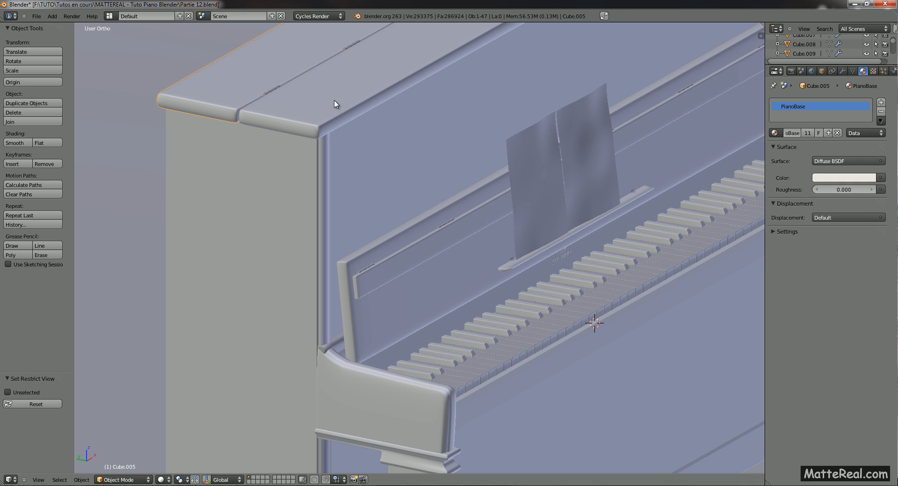
{"action": "right_click", "coordinate": [322, 201]}
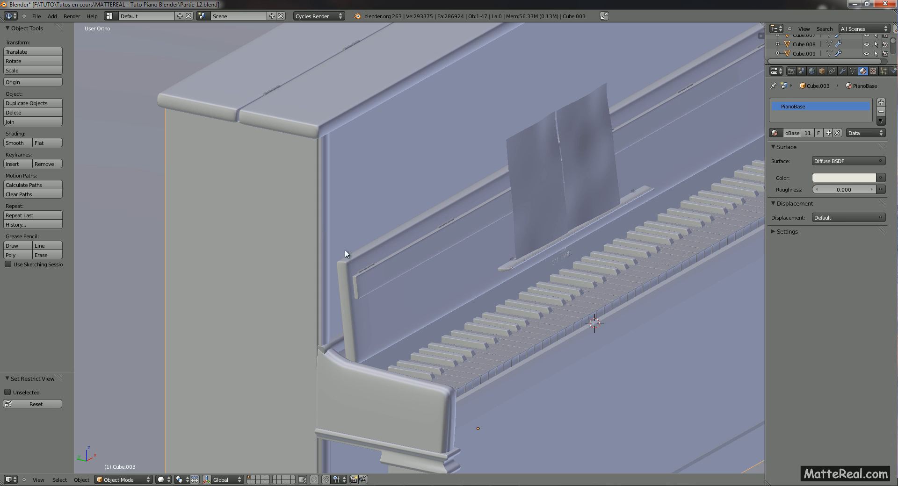
{"action": "scroll", "coordinate": [367, 163], "scroll_direction": "down", "scroll_amount": 10, "text": "shift"}
{"action": "right_click", "coordinate": [411, 185]}
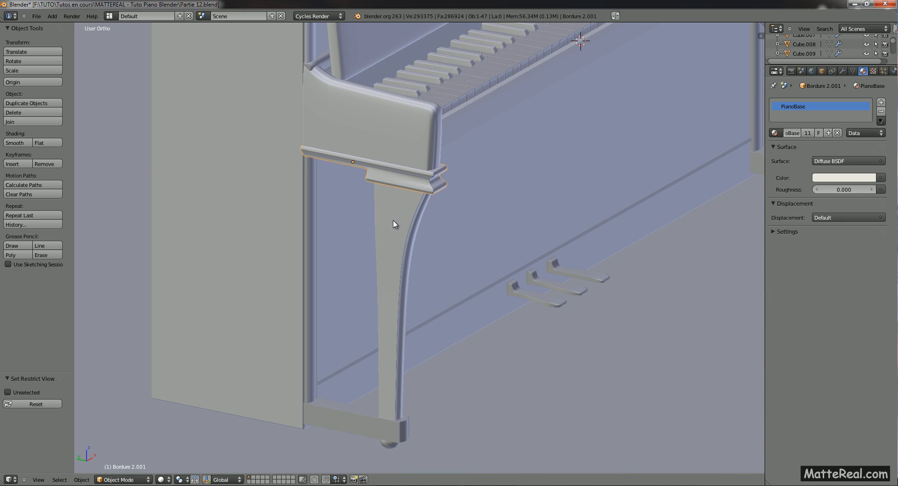
{"action": "right_click", "coordinate": [410, 138]}
{"action": "right_click", "coordinate": [414, 408]}
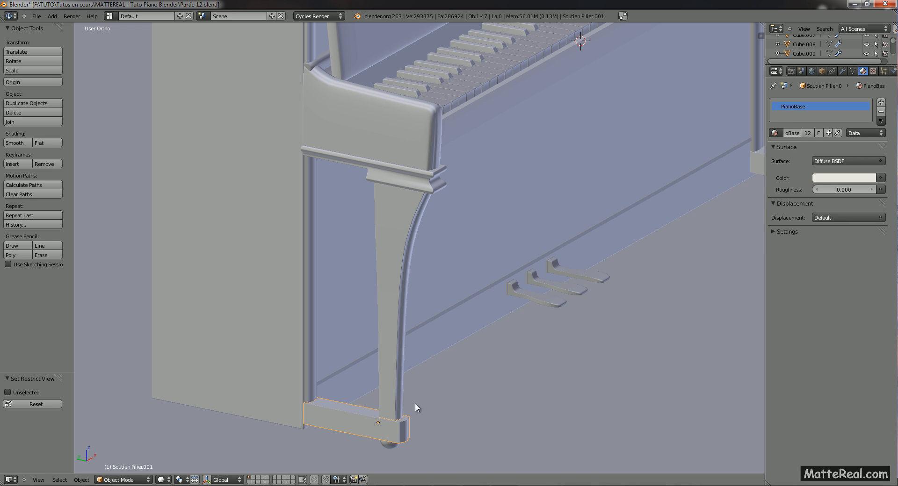
{"action": "middle_click_drag", "start_coordinate": [468, 353], "coordinate": [345, 379], "text": "shift"}
{"action": "middle_click_drag", "start_coordinate": [612, 271], "coordinate": [360, 372], "text": "shift"}
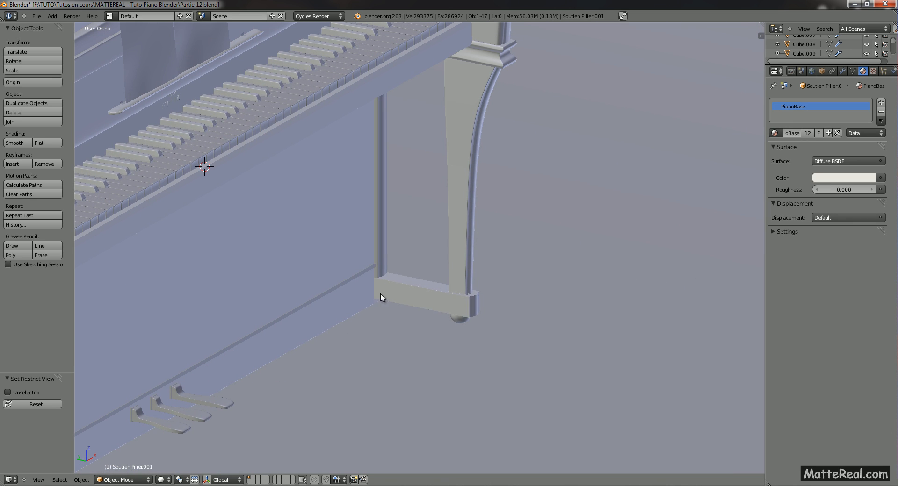
{"action": "right_click_drag", "start_coordinate": [381, 294], "coordinate": [520, 255]}
{"action": "right_click", "coordinate": [467, 262]}
{"action": "middle_click_drag", "start_coordinate": [523, 106], "coordinate": [500, 194], "text": "shift"}
{"action": "right_click", "coordinate": [508, 186]}
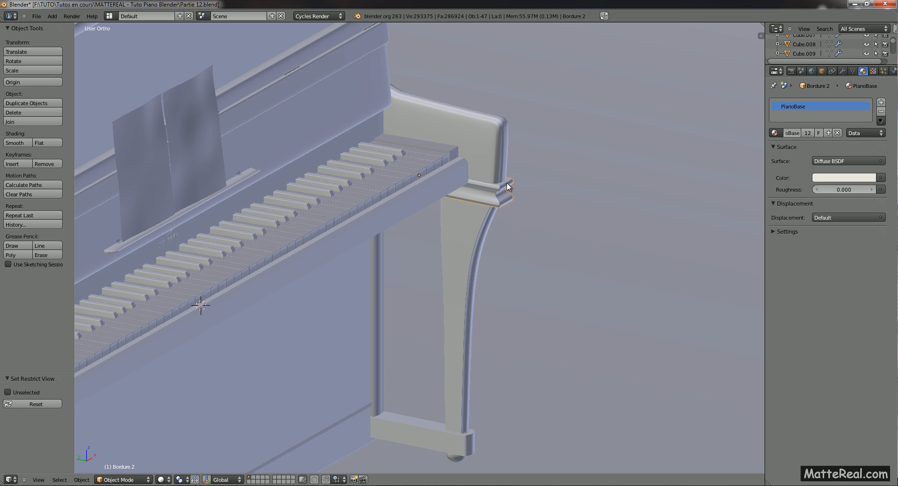
{"action": "right_click", "coordinate": [497, 125]}
{"action": "middle_click_drag", "start_coordinate": [568, 100], "coordinate": [506, 209], "text": "shift"}
{"action": "right_click", "coordinate": [442, 144]}
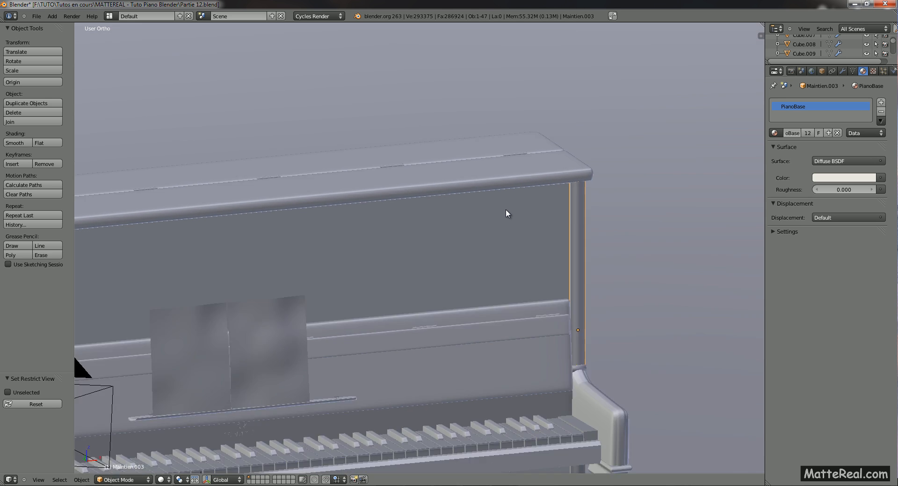
Assign PianoBase to the small unassigned piece behind the keyboard arm, beside the music desk.
{"action": "scroll", "coordinate": [506, 211], "scroll_direction": "down", "scroll_amount": 5}
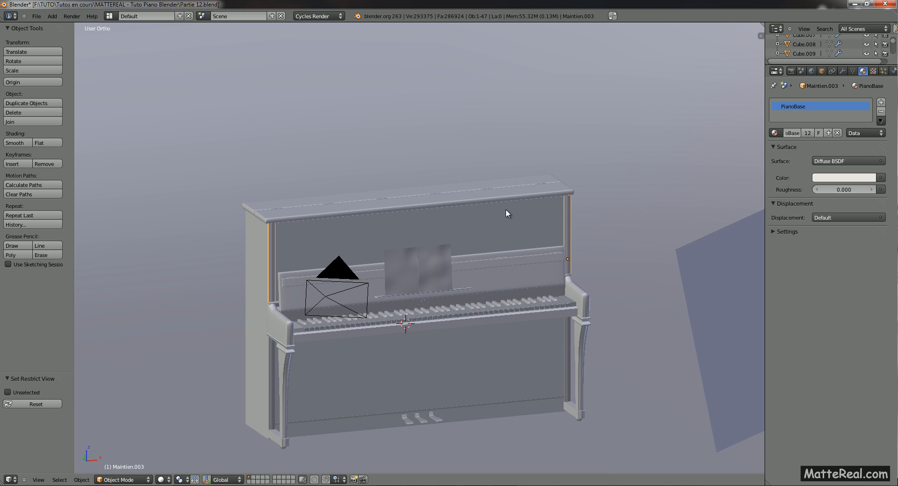
{"action": "middle_click_drag", "start_coordinate": [505, 209], "coordinate": [450, 325]}
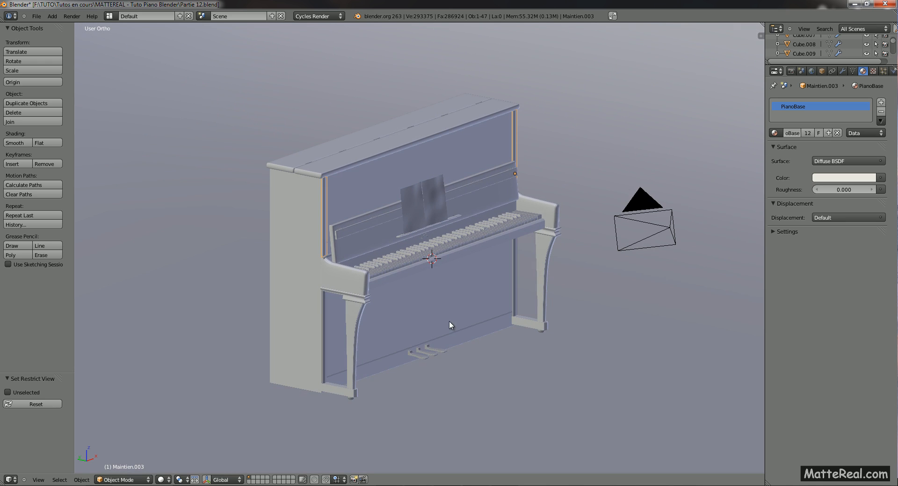
{"action": "right_click", "coordinate": [326, 260]}
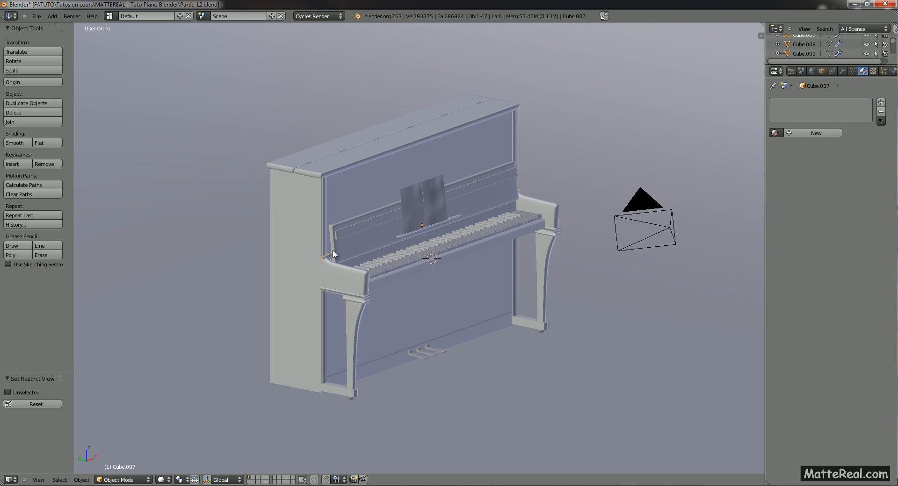
{"action": "left_click", "coordinate": [775, 132]}
{"action": "left_click", "coordinate": [800, 166]}
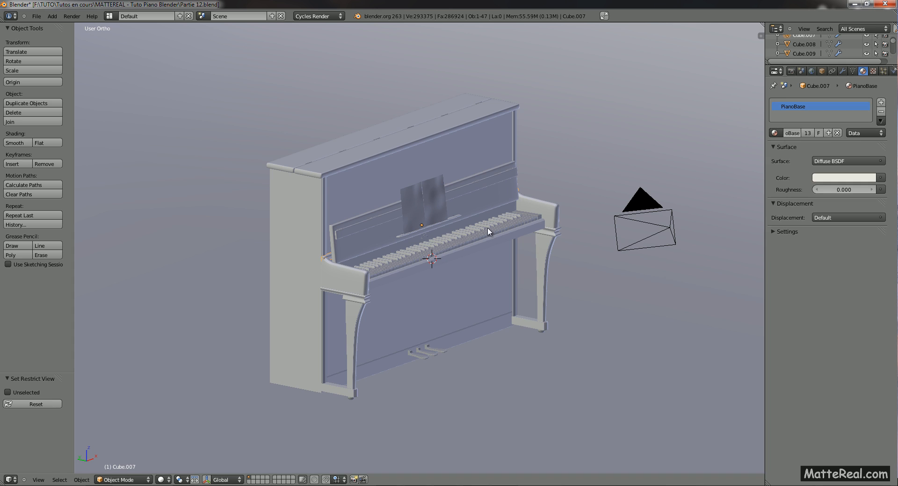
Create a new material on the middle pedal and name it Or.
{"action": "scroll", "coordinate": [386, 260], "scroll_direction": "up", "scroll_amount": 4}
{"action": "mouse_move", "coordinate": [430, 304]}
{"action": "middle_mouse_down", "text": "shift"}
{"action": "mouse_move", "coordinate": [416, 259]}
{"action": "mouse_move", "coordinate": [447, 251]}
{"action": "mouse_move", "coordinate": [459, 227]}
{"action": "mouse_move", "coordinate": [435, 313]}
{"action": "middle_mouse_up", "text": "shift"}
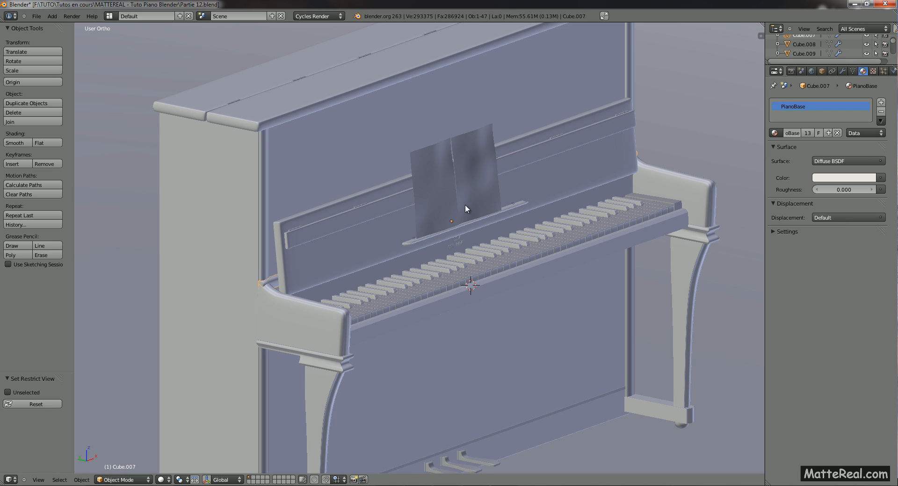
{"action": "middle_click_drag", "start_coordinate": [453, 258], "coordinate": [413, 276], "text": "shift"}
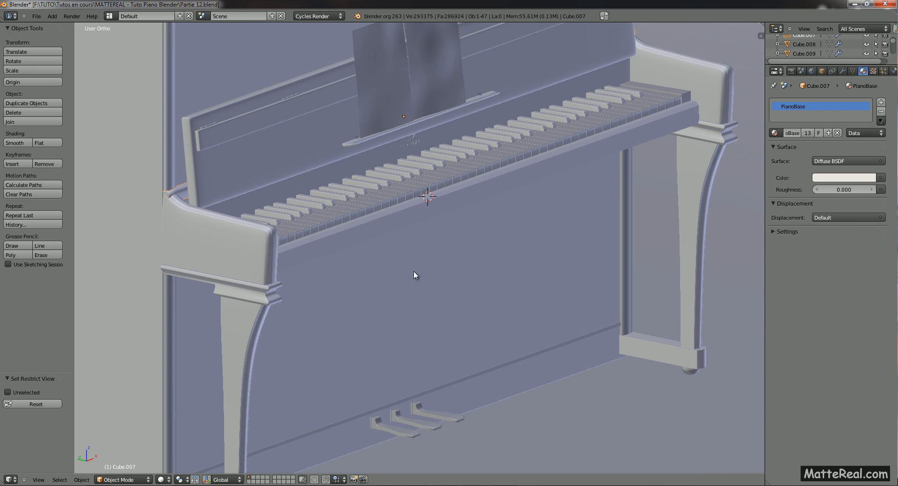
{"action": "right_click", "coordinate": [416, 426]}
{"action": "middle_click_drag", "start_coordinate": [467, 267], "coordinate": [454, 273], "text": "shift"}
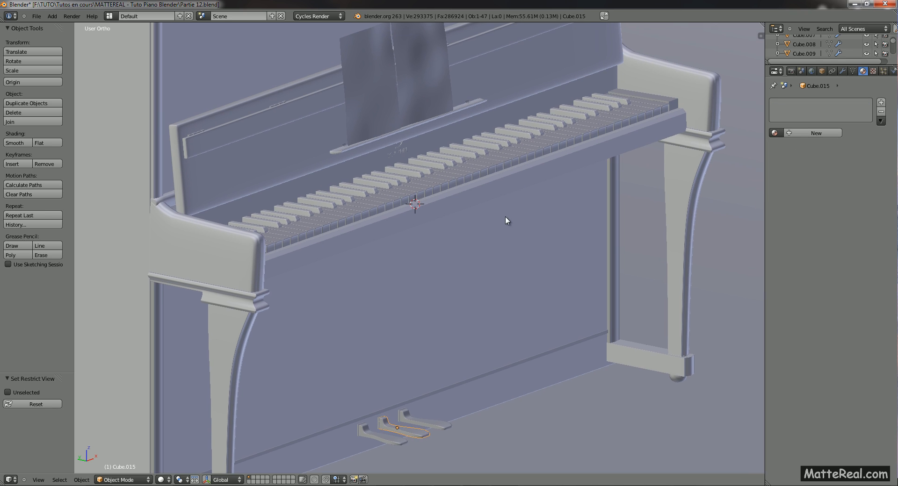
{"action": "left_click", "coordinate": [798, 134]}
{"action": "left_click", "coordinate": [790, 135]}
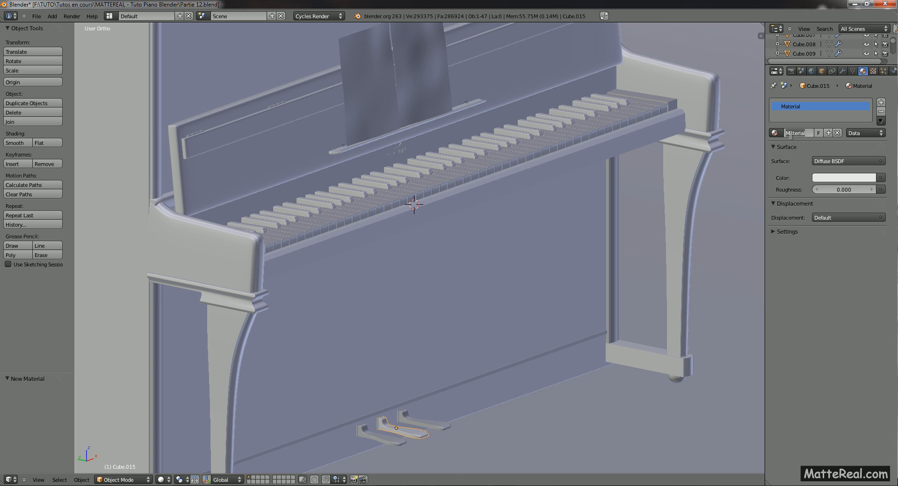
{"action": "type", "text": "Or"}
Examine the hinges on the music desk and the lid to see whether they have a material.
{"action": "middle_click_drag", "start_coordinate": [455, 381], "coordinate": [469, 341], "text": "shift"}
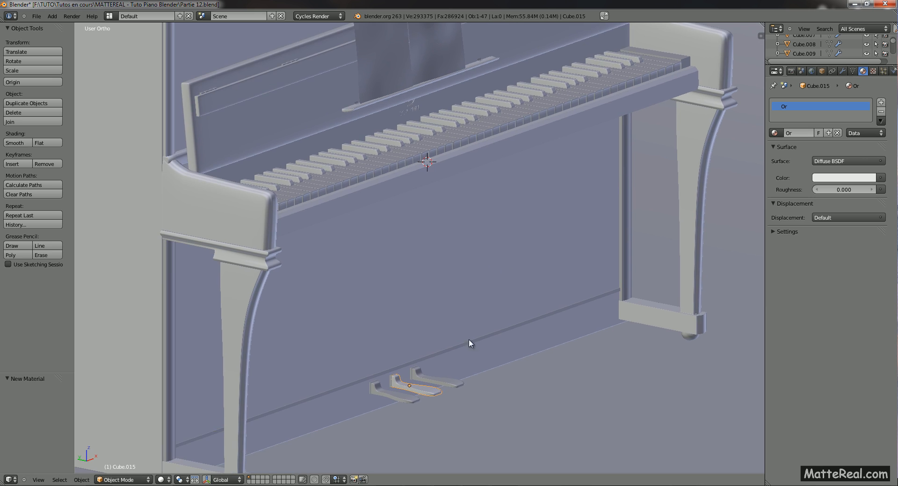
{"action": "middle_click_drag", "start_coordinate": [423, 383], "coordinate": [403, 388]}
{"action": "middle_click_drag", "start_coordinate": [416, 361], "coordinate": [431, 401], "text": "shift"}
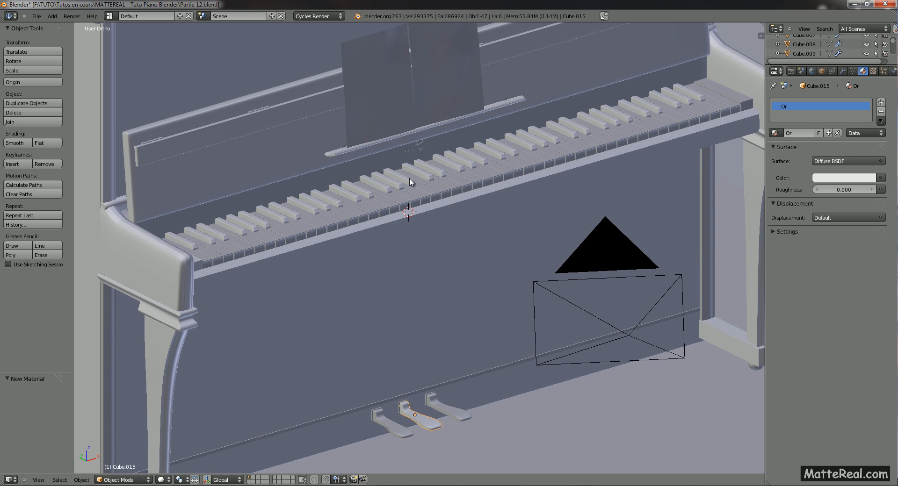
{"action": "middle_click_drag", "start_coordinate": [417, 149], "coordinate": [421, 210], "text": "shift"}
{"action": "right_click", "coordinate": [310, 155]}
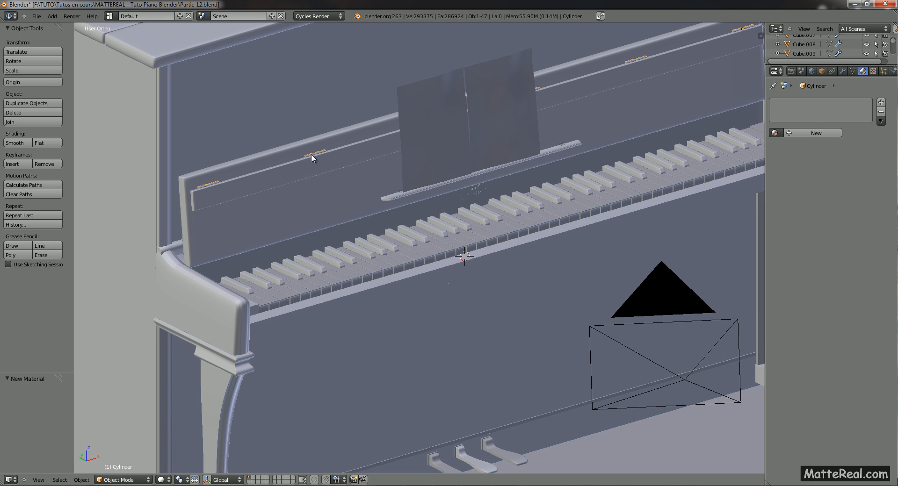
{"action": "middle_click_drag", "start_coordinate": [312, 156], "coordinate": [340, 240], "text": "shift"}
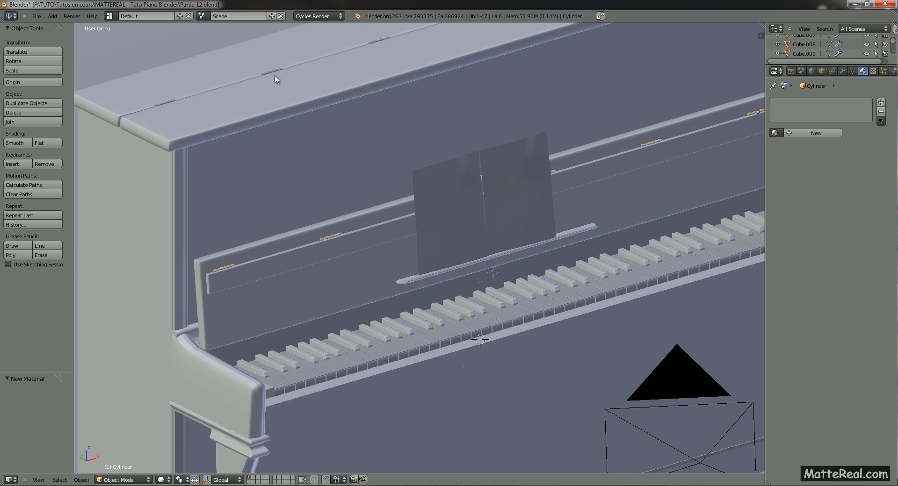
{"action": "right_click", "coordinate": [270, 76]}
{"action": "middle_click_drag", "start_coordinate": [270, 76], "coordinate": [301, 147], "text": "shift"}
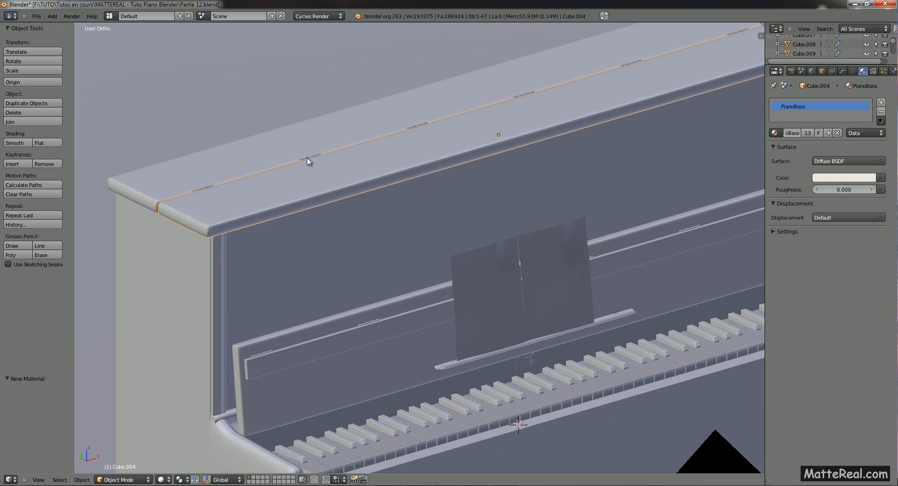
{"action": "right_click", "coordinate": [308, 158]}
{"action": "middle_click_drag", "start_coordinate": [383, 209], "coordinate": [340, 182], "text": "shift"}
{"action": "middle_click_drag", "start_coordinate": [427, 325], "coordinate": [414, 222], "text": "shift"}
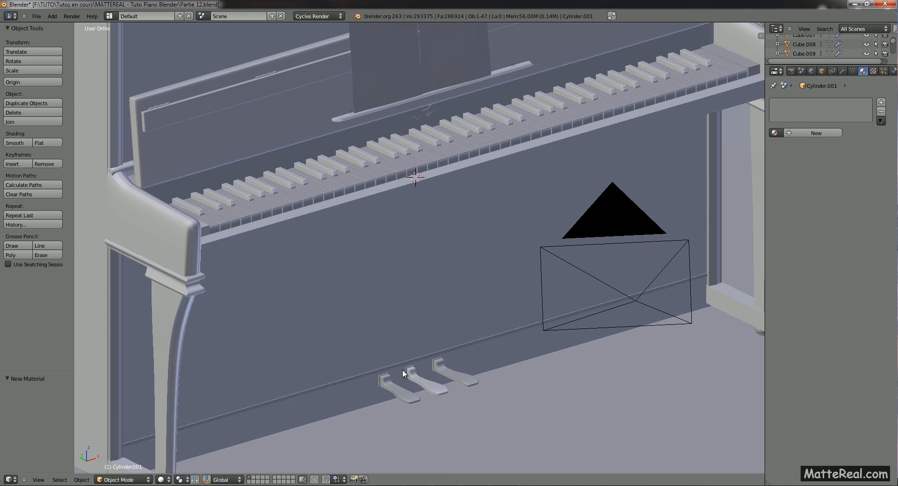
Reselect the middle pedal and change the Or material's surface shader to Glossy BSDF.
{"action": "right_click", "coordinate": [433, 387]}
{"action": "middle_click_drag", "start_coordinate": [523, 221], "coordinate": [505, 226], "text": "shift"}
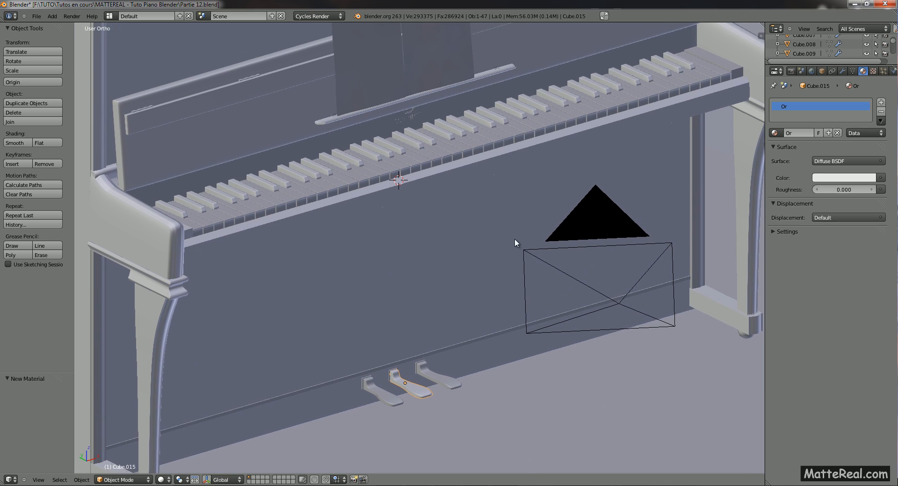
{"action": "middle_click_drag", "start_coordinate": [495, 293], "coordinate": [470, 294], "text": "shift"}
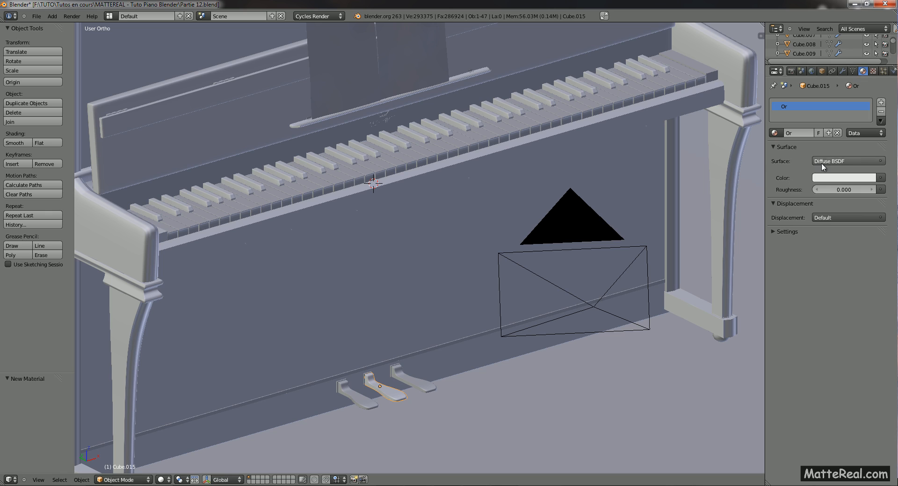
{"action": "left_click", "coordinate": [846, 161]}
{"action": "left_click", "coordinate": [781, 202]}
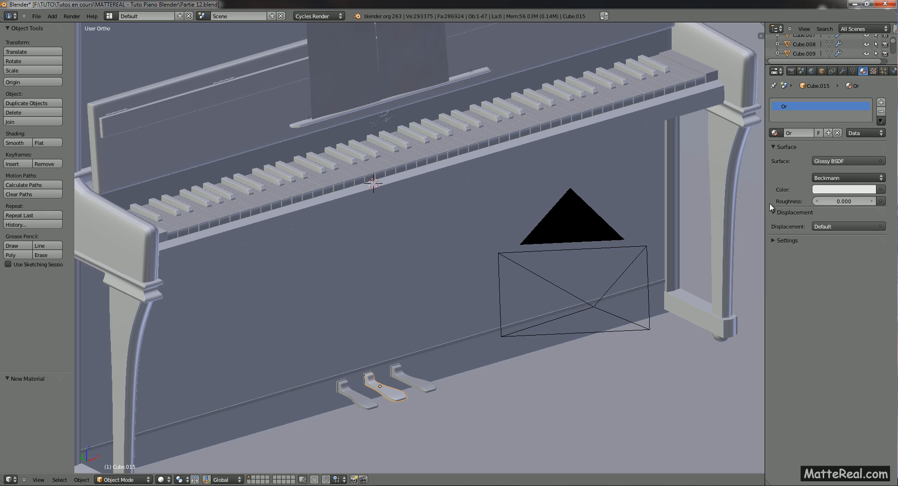
Give the Or material a golden yellow colour with hue 0.133 and saturation 0.736, and set its roughness to 0.1.
{"action": "left_click", "coordinate": [843, 190]}
{"action": "left_click_drag", "start_coordinate": [828, 93], "coordinate": [808, 110]}
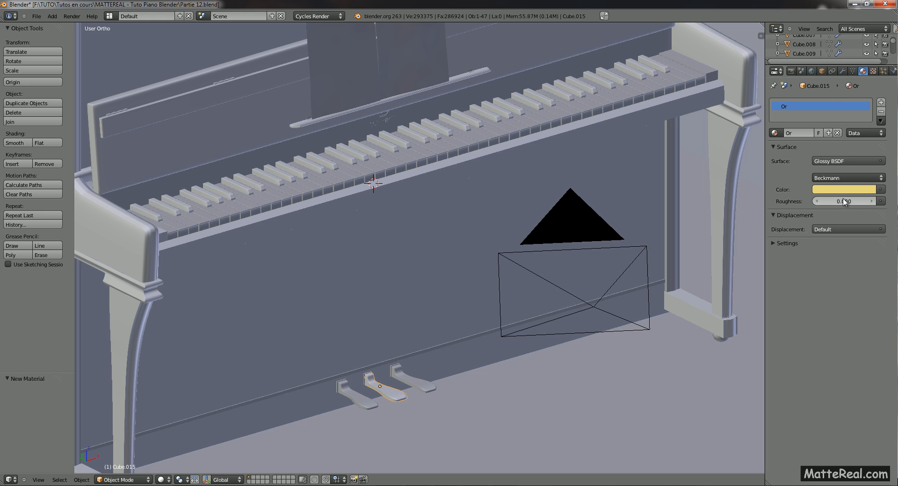
{"action": "left_click", "coordinate": [842, 200]}
{"action": "type", "text": "0.1"}
{"action": "key", "text": "Return"}
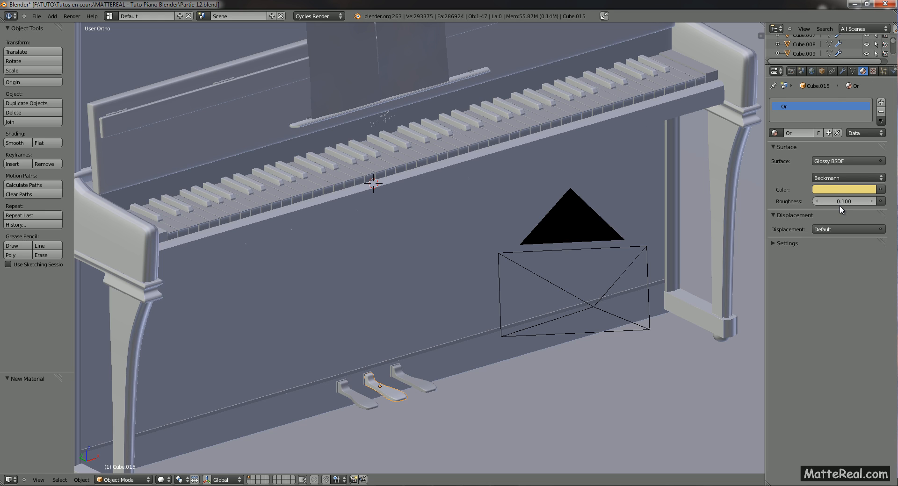
Look through the camera, unhide the hidden light plane and preview the piano in Rendered shading.
{"action": "middle_click_drag", "start_coordinate": [468, 284], "coordinate": [438, 341], "text": "shift"}
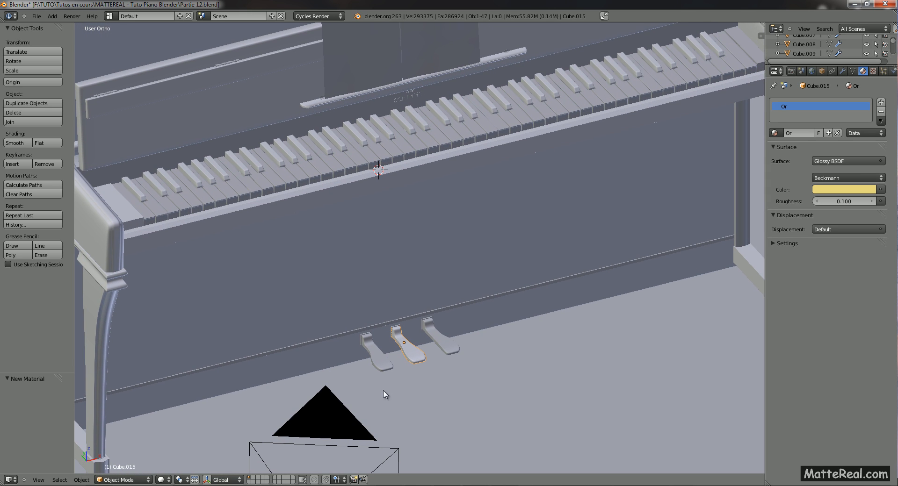
{"action": "key", "text": "KP_0"}
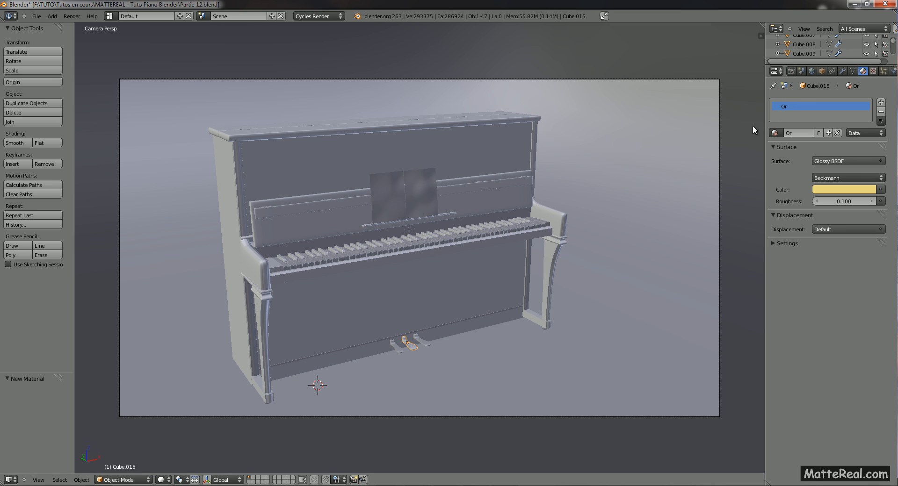
{"action": "key", "text": "alt+h"}
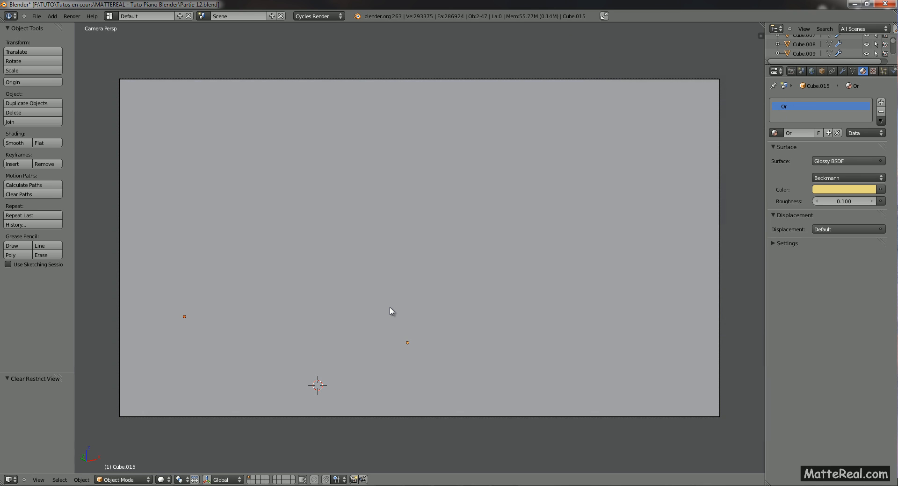
{"action": "left_click", "coordinate": [161, 479]}
{"action": "left_click", "coordinate": [172, 419]}
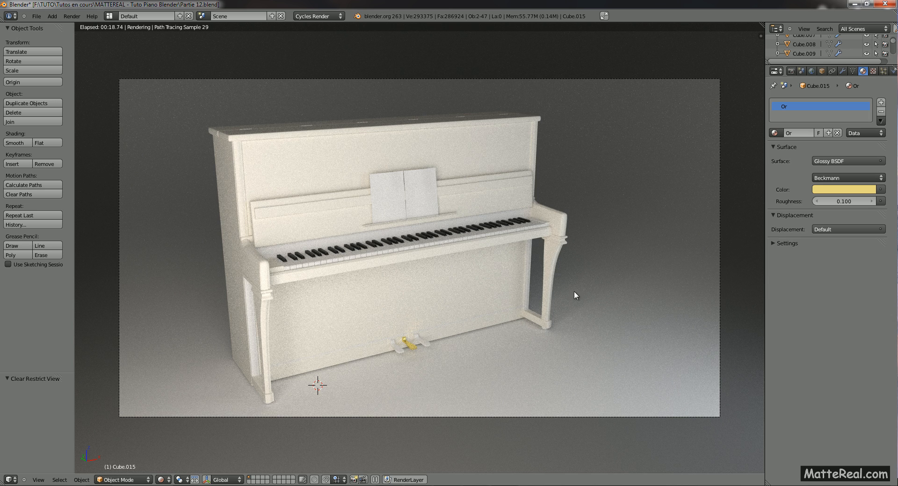
Lower the Or colour's value to 0.504 and consult the colour values noted in Notepad.
{"action": "left_click", "coordinate": [835, 189]}
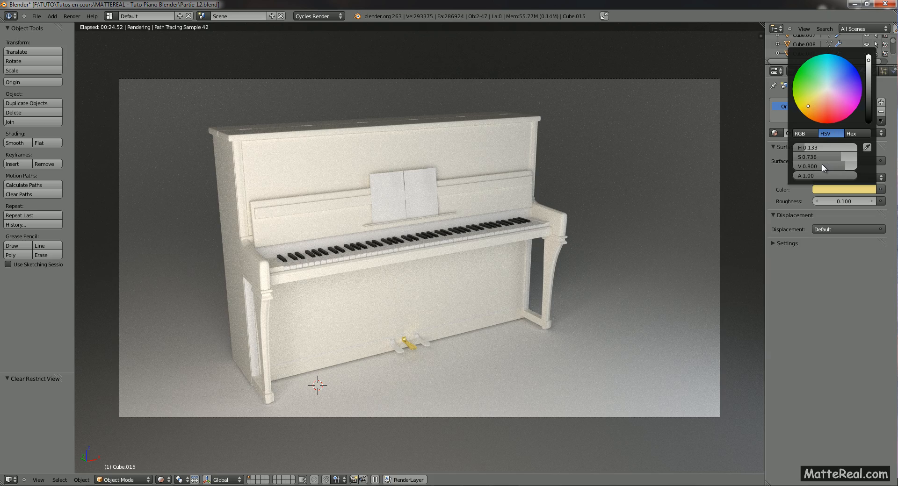
{"action": "left_click_drag", "start_coordinate": [820, 164], "coordinate": [827, 170]}
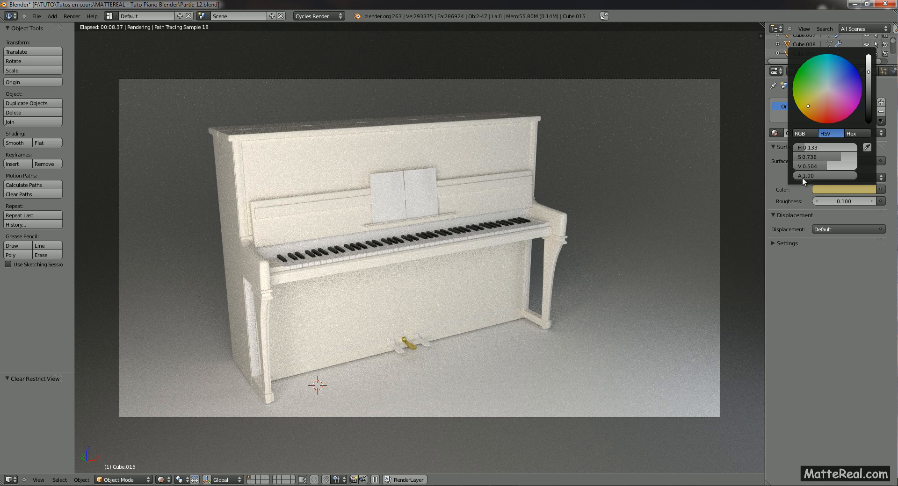
{"action": "key", "text": "alt+Tab"}
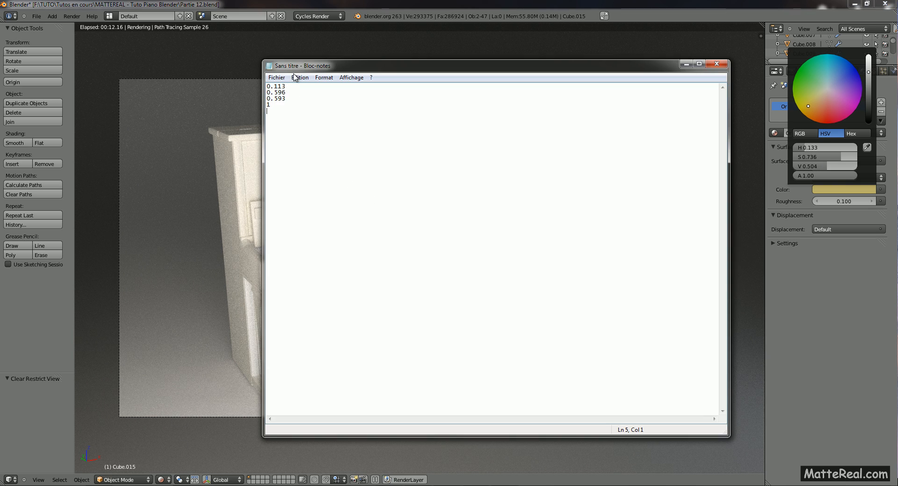
{"action": "left_click_drag", "start_coordinate": [304, 69], "coordinate": [299, 75]}
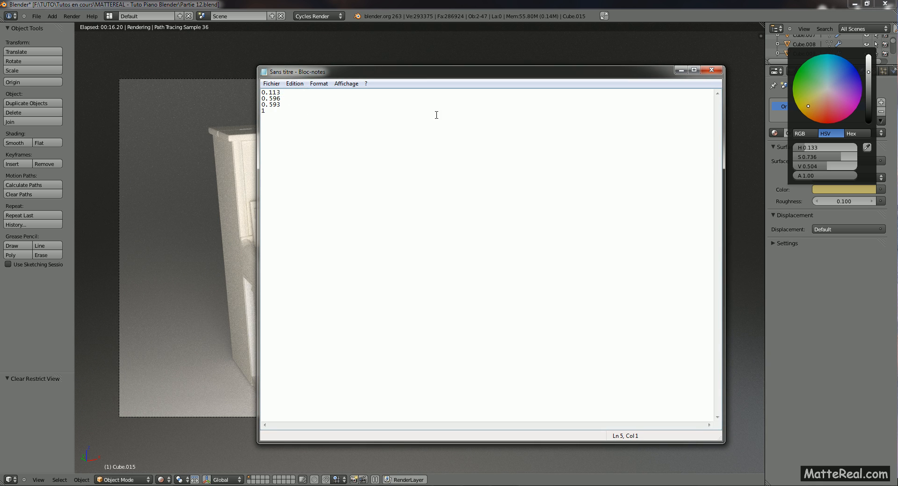
{"action": "left_click", "coordinate": [813, 148]}
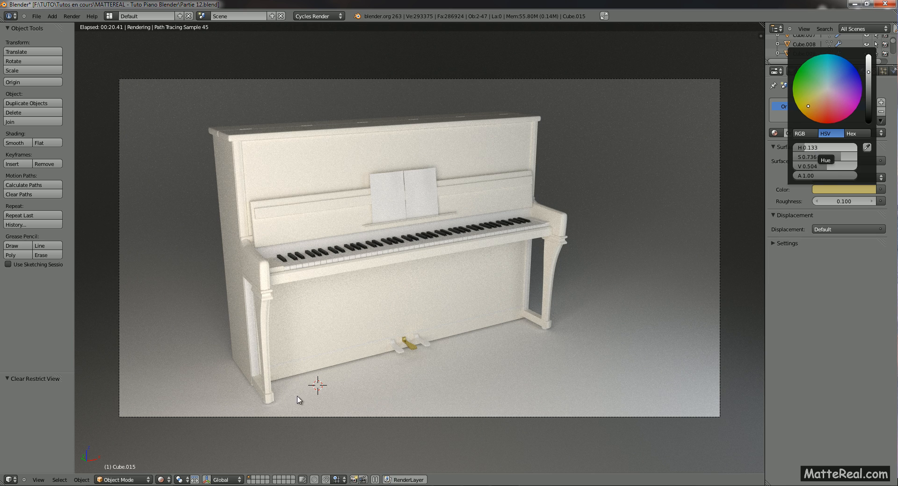
Switch the viewport to Solid shading and set the Or colour's hue to the noted 0.113.
{"action": "left_click", "coordinate": [160, 480]}
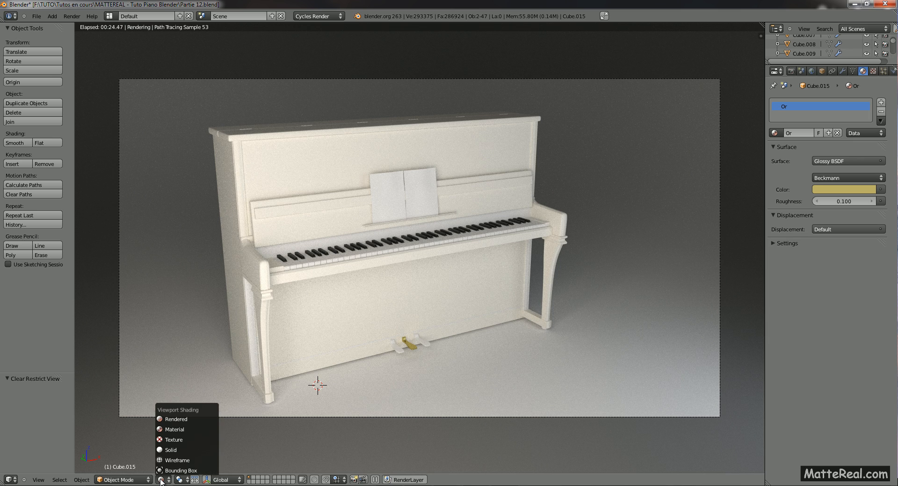
{"action": "left_click", "coordinate": [171, 451]}
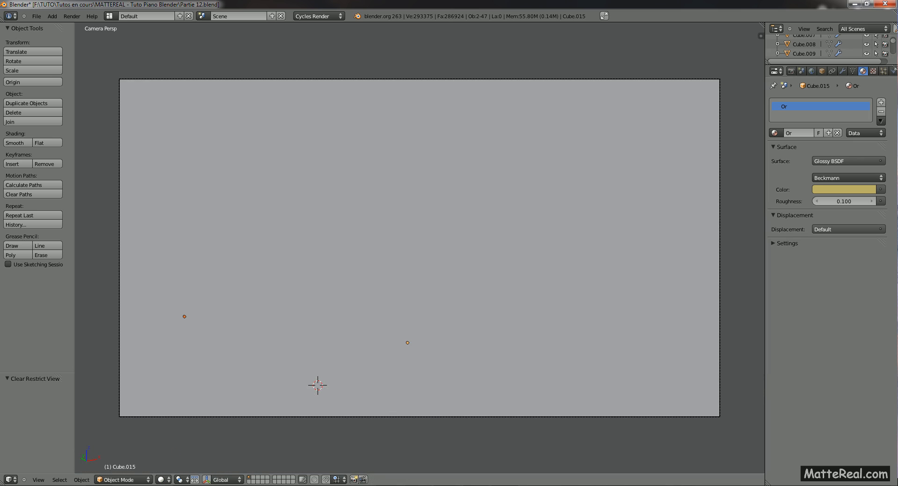
{"action": "key", "text": "alt+Tab"}
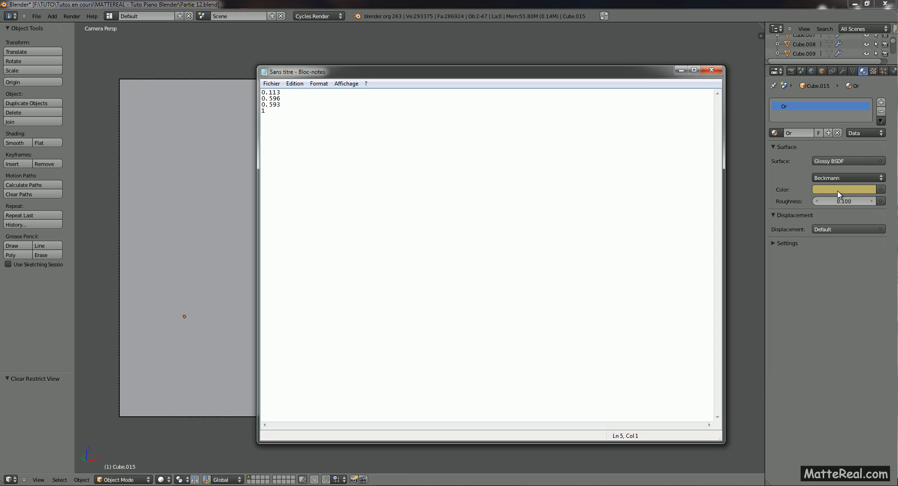
{"action": "key", "text": "alt+Tab"}
{"action": "left_click", "coordinate": [826, 196]}
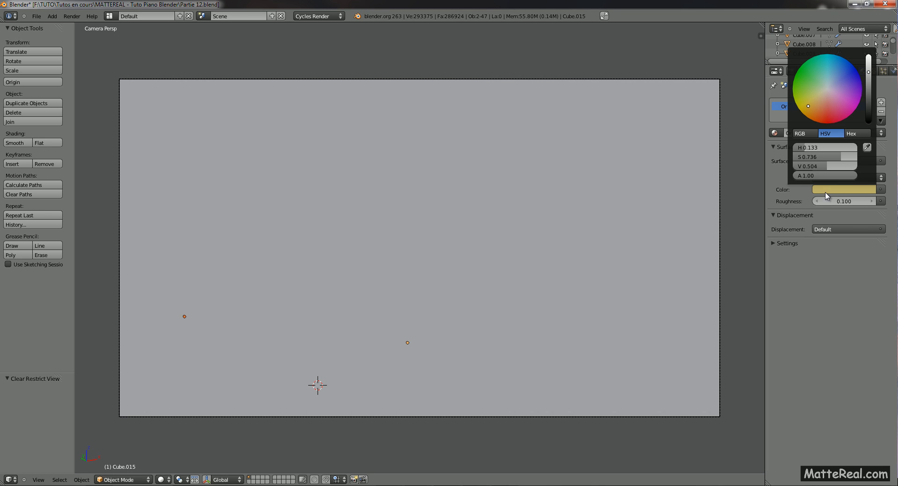
{"action": "left_click", "coordinate": [808, 145]}
{"action": "key", "text": "Return"}
Set the Or colour's saturation to 0.596 and value to 0.593 from the Notepad notes, and minimize Notepad.
{"action": "key", "text": "alt+Tab"}
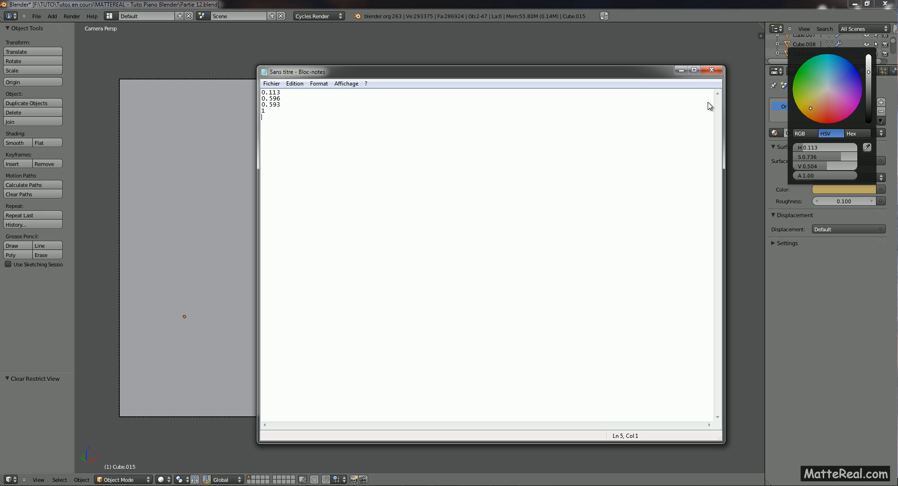
{"action": "key", "text": "alt+Tab"}
{"action": "left_click", "coordinate": [812, 156]}
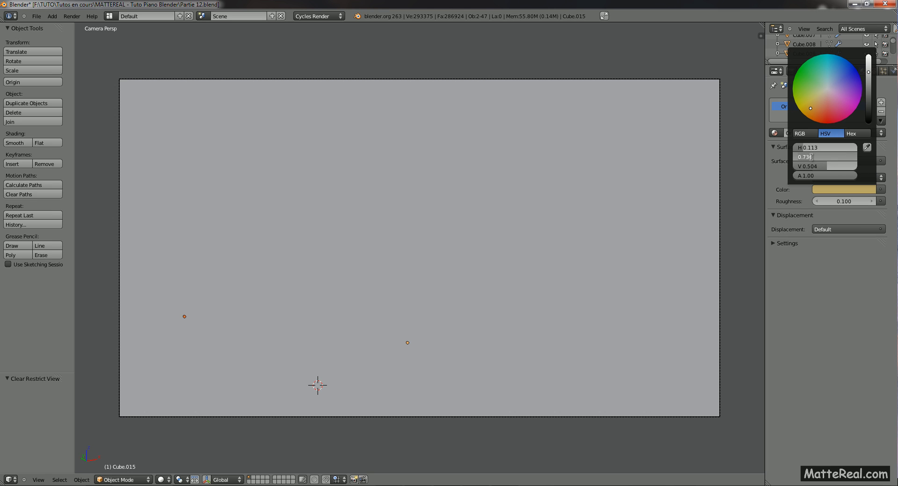
{"action": "type", "text": ".596"}
{"action": "key", "text": "Return"}
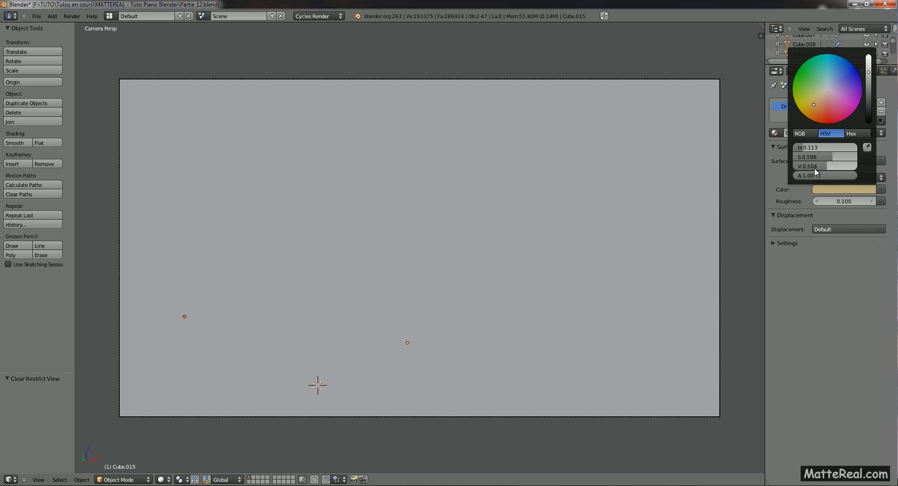
{"action": "left_click", "coordinate": [812, 168]}
{"action": "type", "text": ".593"}
{"action": "key", "text": "Return"}
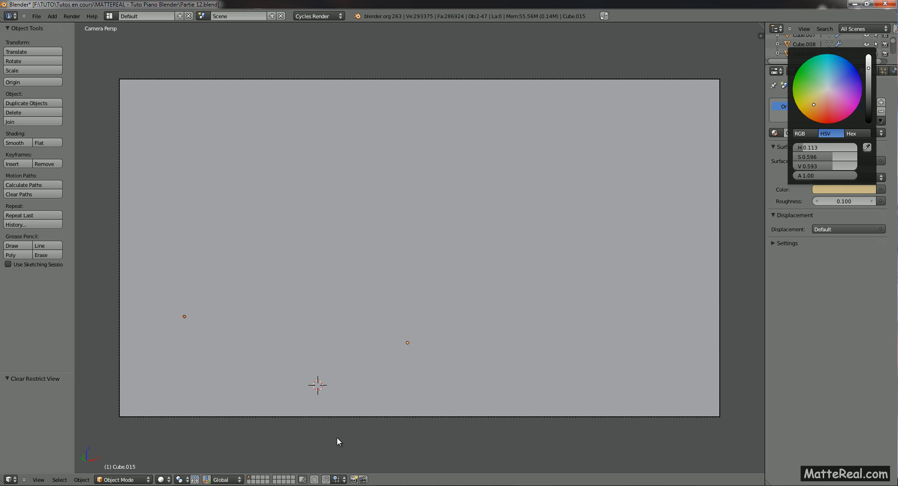
{"action": "key", "text": "alt+Tab"}
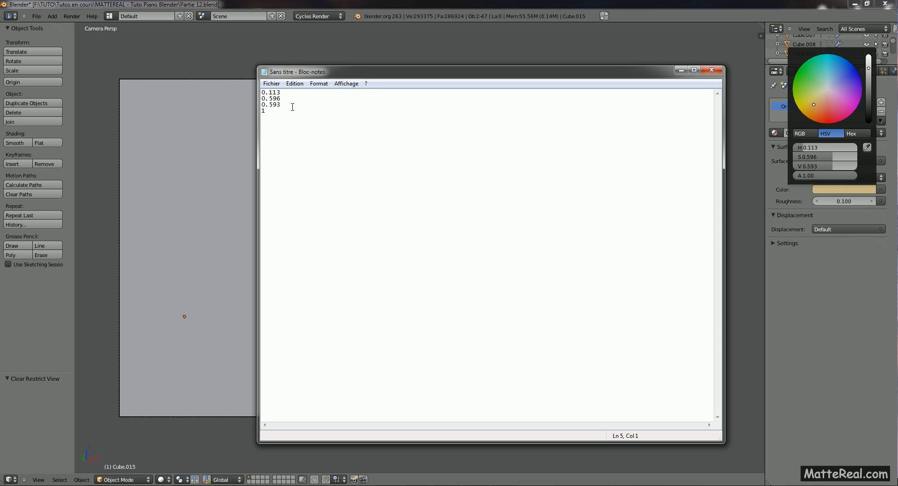
{"action": "left_click", "coordinate": [681, 69]}
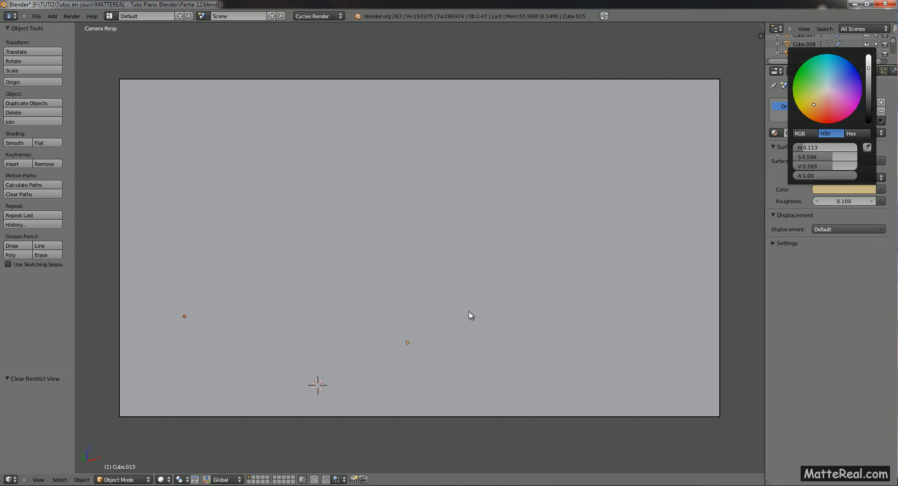
Display the scene in wireframe and assign the existing Or material to the two outer pedals.
{"action": "left_click", "coordinate": [161, 480]}
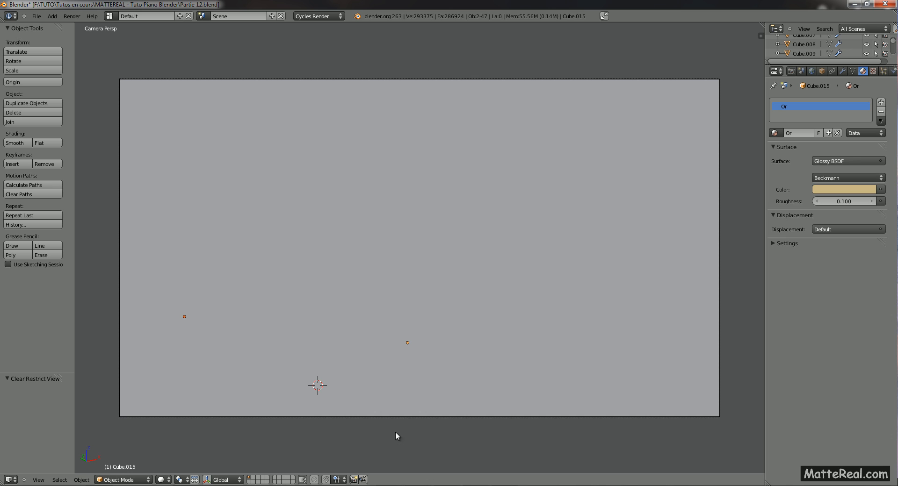
{"action": "key", "text": "z"}
{"action": "right_click", "coordinate": [400, 346]}
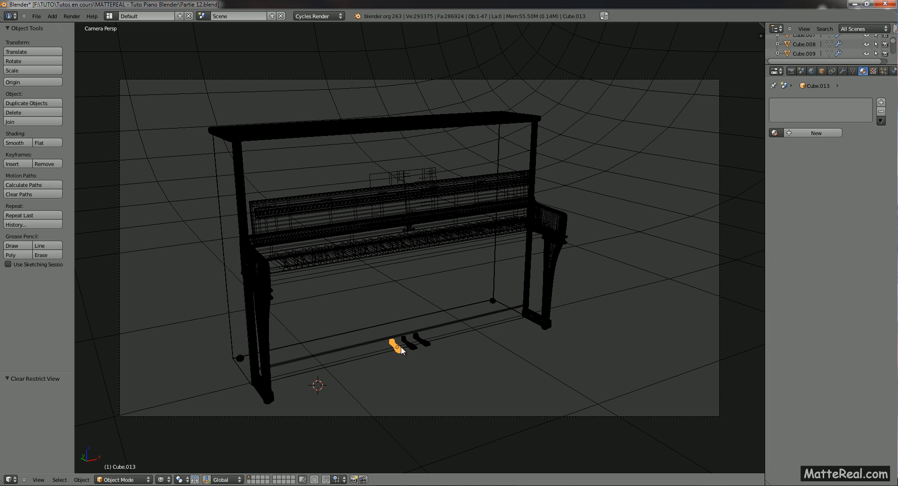
{"action": "left_click", "coordinate": [774, 133]}
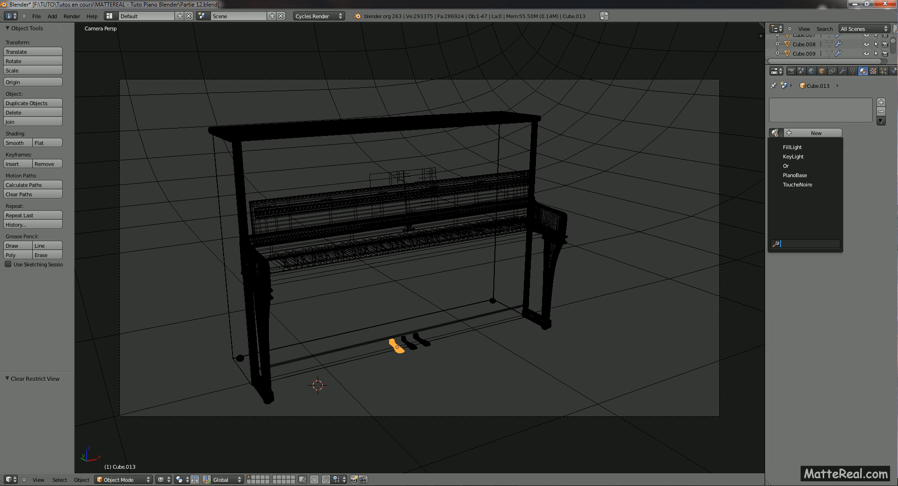
{"action": "left_click", "coordinate": [791, 167]}
{"action": "right_click", "coordinate": [424, 345]}
{"action": "right_click", "coordinate": [426, 344]}
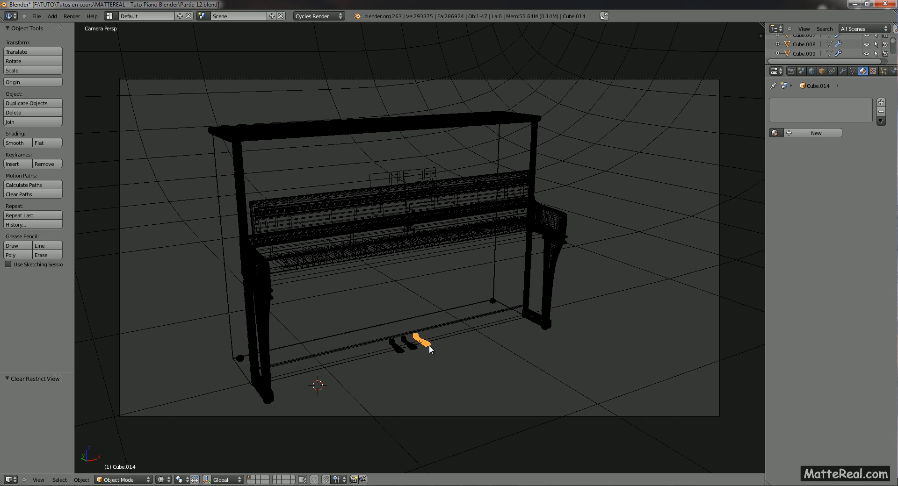
{"action": "left_click", "coordinate": [774, 133]}
{"action": "left_click", "coordinate": [784, 165]}
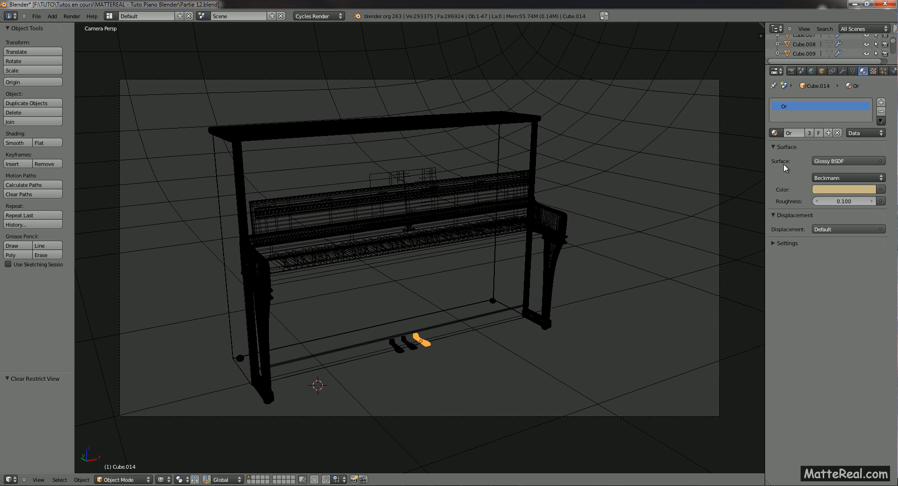
Assign the Or material to the SCHIMMEL lettering above the keys.
{"action": "right_click", "coordinate": [404, 232]}
{"action": "right_click", "coordinate": [408, 232]}
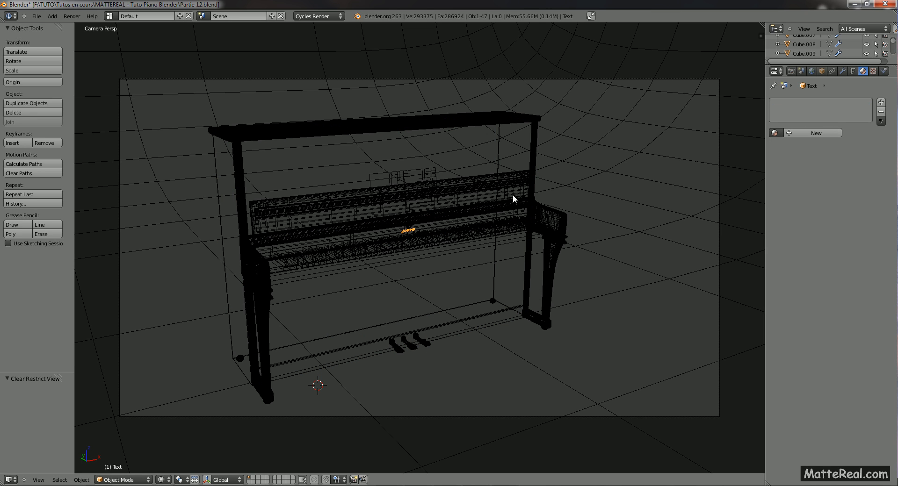
{"action": "left_click", "coordinate": [774, 133]}
{"action": "left_click", "coordinate": [788, 164]}
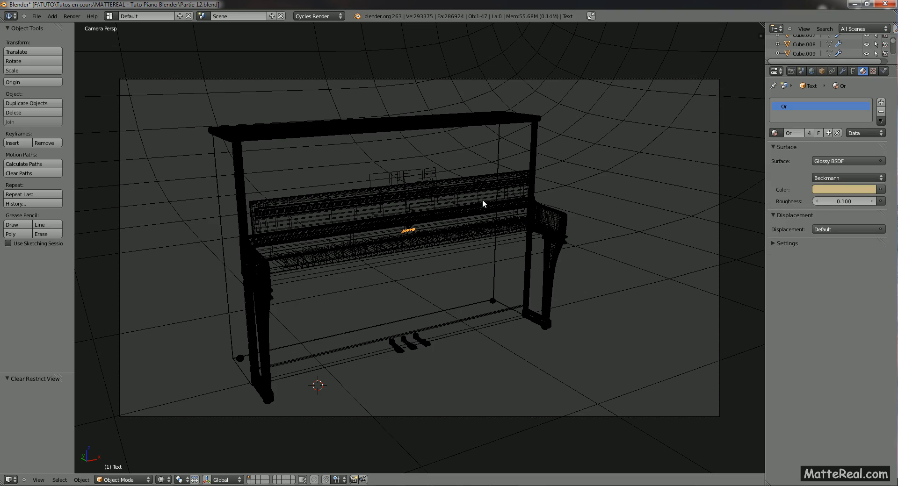
Assign the Or material to the crown emblem above the SCHIMMEL lettering and to the bar beneath it.
{"action": "key", "text": "KP_Decimal"}
{"action": "middle_click_drag", "start_coordinate": [481, 199], "coordinate": [420, 206]}
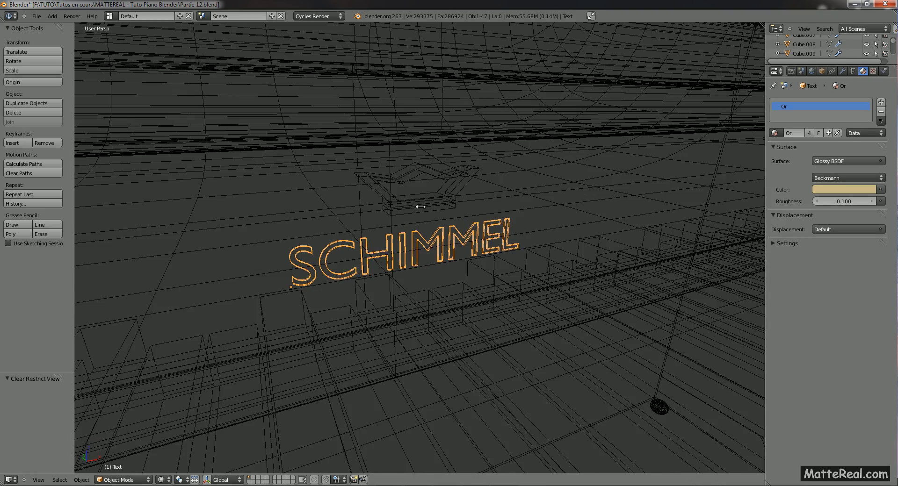
{"action": "right_click", "coordinate": [413, 213]}
{"action": "left_click", "coordinate": [774, 132]}
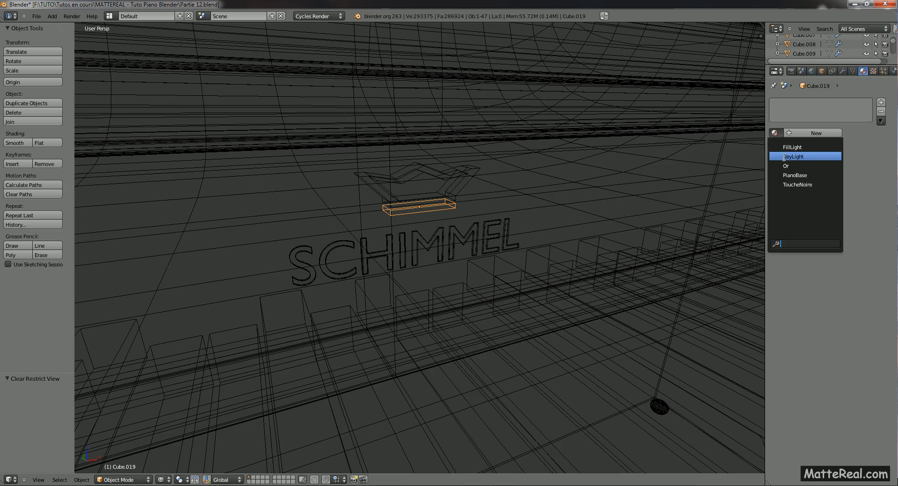
{"action": "left_click", "coordinate": [795, 161]}
{"action": "right_click", "coordinate": [463, 181]}
{"action": "left_click", "coordinate": [774, 133]}
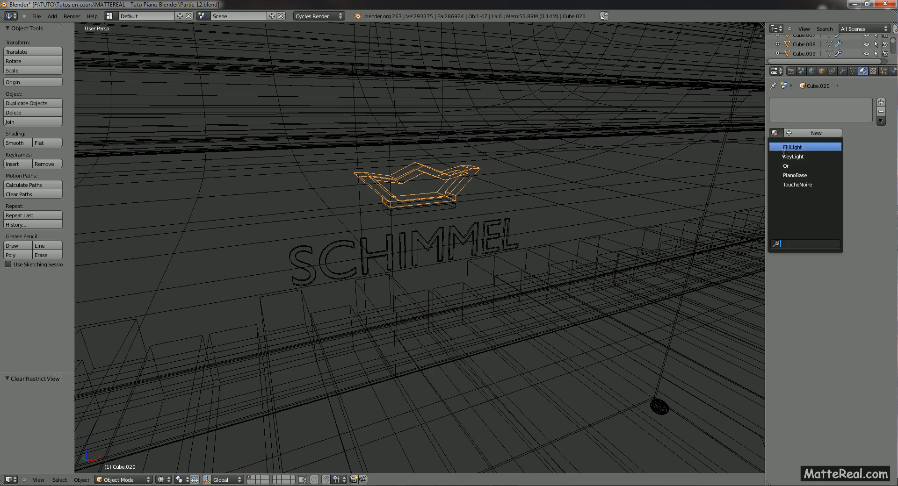
{"action": "left_click", "coordinate": [794, 165]}
Assign the Or material to the row of six small blocks along the sheet music ledge.
{"action": "middle_click_drag", "start_coordinate": [764, 165], "coordinate": [605, 191]}
{"action": "scroll", "coordinate": [597, 134], "scroll_direction": "down", "scroll_amount": 3}
{"action": "right_click", "coordinate": [279, 222]}
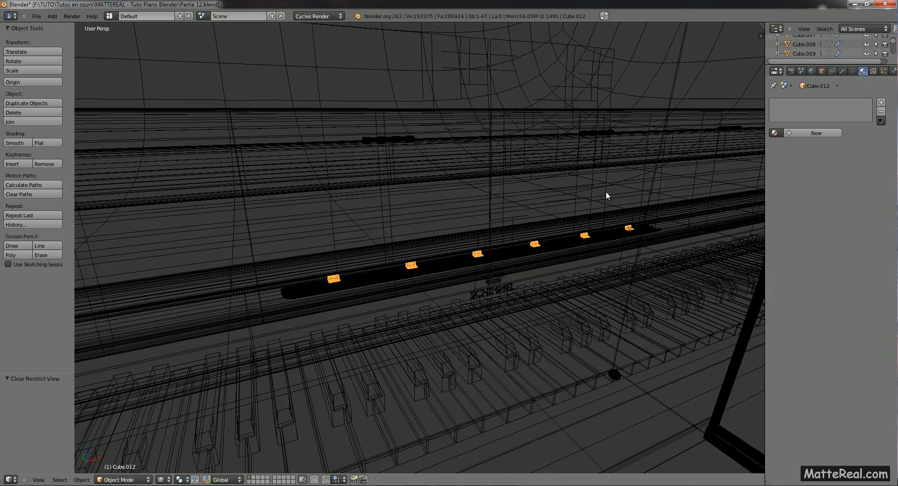
{"action": "left_click", "coordinate": [775, 132]}
{"action": "left_click", "coordinate": [795, 165]}
Return to solid display and assign the Or material to the hinges along the music desk.
{"action": "scroll", "coordinate": [447, 233], "scroll_direction": "down", "scroll_amount": 1}
{"action": "key", "text": "z"}
{"action": "mouse_move", "coordinate": [448, 232]}
{"action": "middle_mouse_down"}
{"action": "mouse_move", "coordinate": [416, 249]}
{"action": "mouse_move", "coordinate": [478, 211]}
{"action": "middle_mouse_up"}
{"action": "middle_click_drag", "start_coordinate": [328, 159], "coordinate": [376, 236], "text": "shift"}
{"action": "right_click", "coordinate": [378, 265]}
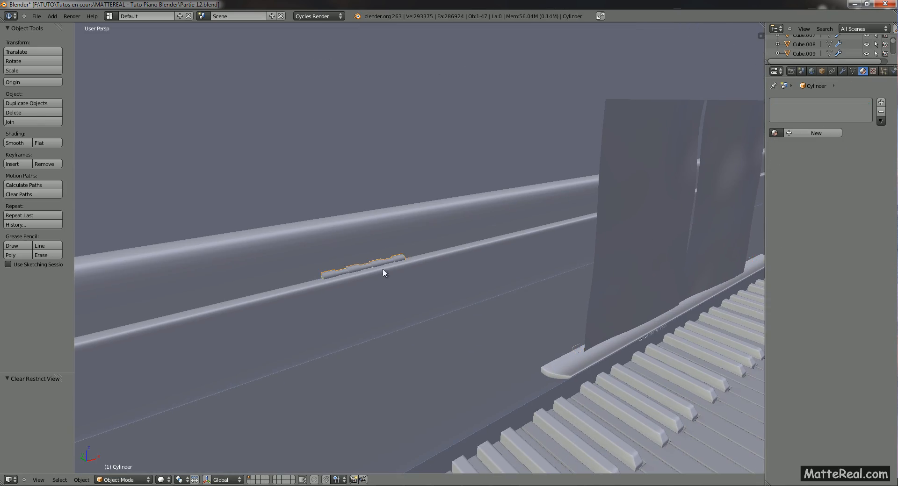
{"action": "middle_click_drag", "start_coordinate": [381, 270], "coordinate": [617, 186]}
{"action": "left_click", "coordinate": [775, 133]}
{"action": "left_click", "coordinate": [786, 165]}
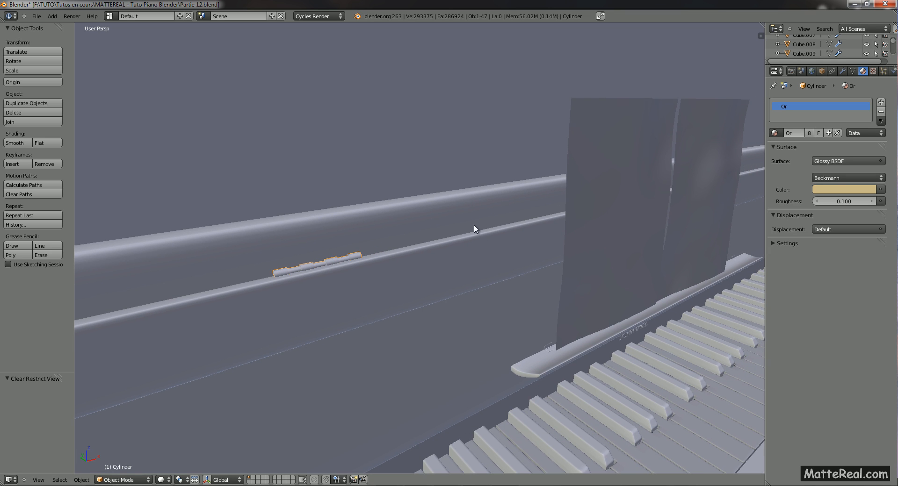
Select the hinges on the piano's lid and check which material they use.
{"action": "middle_click_drag", "start_coordinate": [475, 230], "coordinate": [456, 273], "text": "shift"}
{"action": "scroll", "coordinate": [472, 314], "scroll_direction": "down", "scroll_amount": 6}
{"action": "middle_click_drag", "start_coordinate": [407, 327], "coordinate": [422, 269], "text": "shift"}
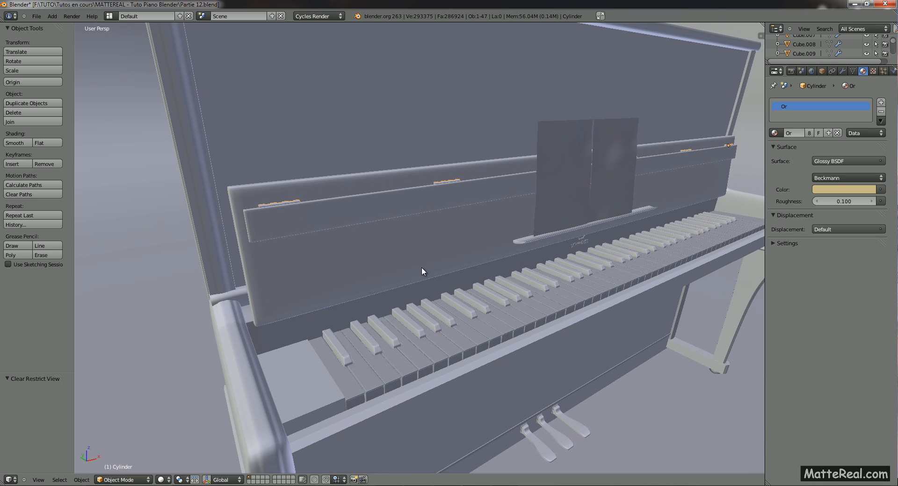
{"action": "middle_click_drag", "start_coordinate": [454, 225], "coordinate": [461, 313], "text": "shift"}
{"action": "middle_click_drag", "start_coordinate": [304, 136], "coordinate": [333, 243], "text": "shift"}
{"action": "right_click", "coordinate": [285, 256]}
{"action": "right_click", "coordinate": [286, 254]}
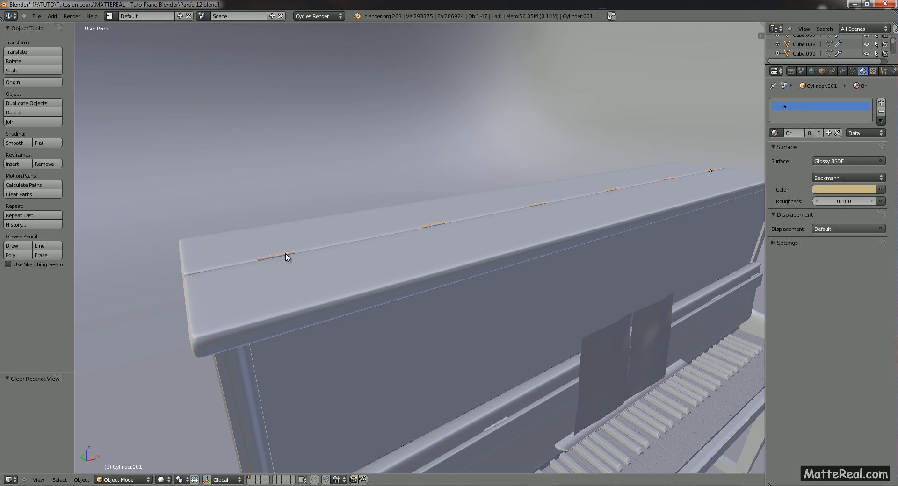
{"action": "middle_click_drag", "start_coordinate": [580, 173], "coordinate": [640, 203], "text": "shift"}
{"action": "scroll", "coordinate": [430, 276], "scroll_direction": "up", "scroll_amount": 3}
{"action": "middle_click_drag", "start_coordinate": [390, 288], "coordinate": [440, 265], "text": "shift"}
{"action": "scroll", "coordinate": [440, 265], "scroll_direction": "down", "scroll_amount": 4}
Assign the Or material to the thin horizontal strip on the lower front panel above the pedals.
{"action": "middle_click_drag", "start_coordinate": [507, 276], "coordinate": [543, 122]}
{"action": "right_click", "coordinate": [434, 306]}
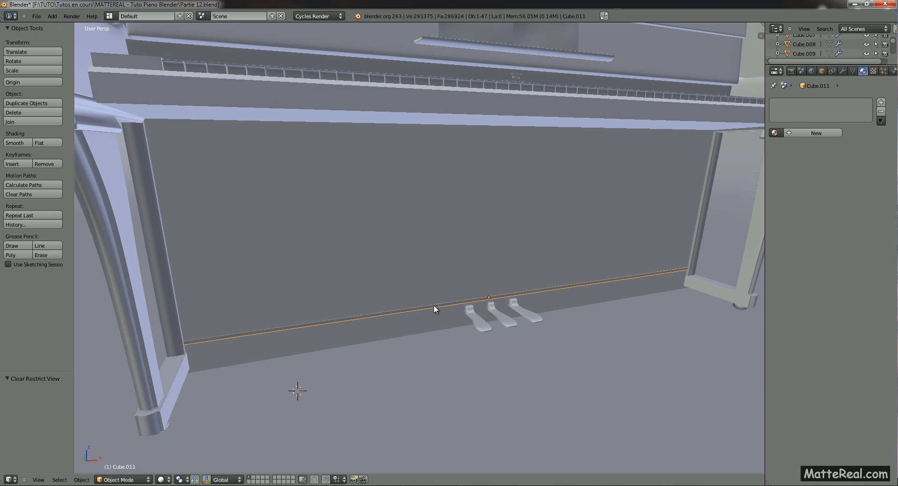
{"action": "middle_click_drag", "start_coordinate": [427, 269], "coordinate": [444, 310], "text": "shift"}
{"action": "left_click", "coordinate": [774, 133]}
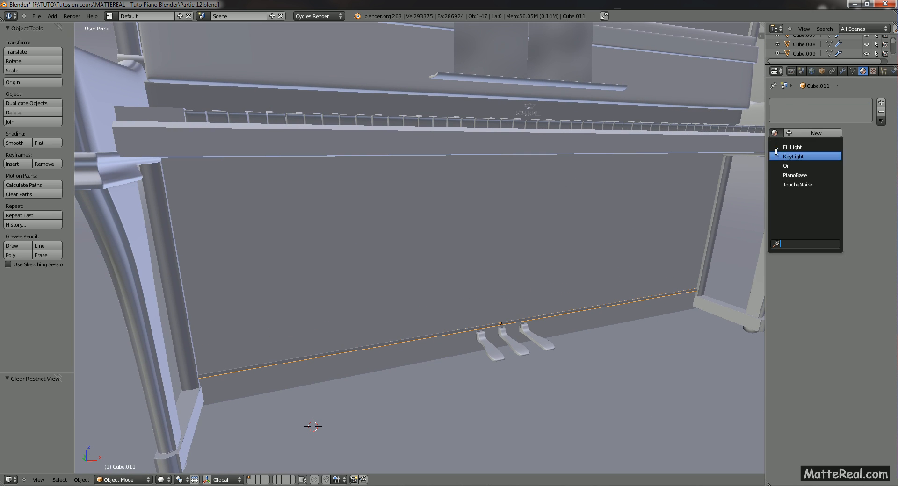
{"action": "left_click", "coordinate": [777, 164]}
Assign the PianoBase material to the vertical post behind the piano's near front leg.
{"action": "middle_click_drag", "start_coordinate": [584, 276], "coordinate": [347, 232]}
{"action": "right_click", "coordinate": [316, 259]}
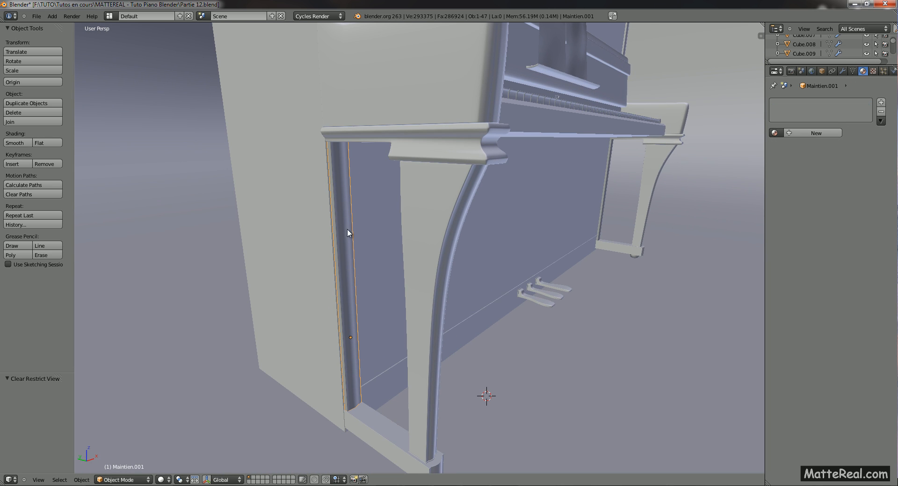
{"action": "left_click", "coordinate": [774, 133]}
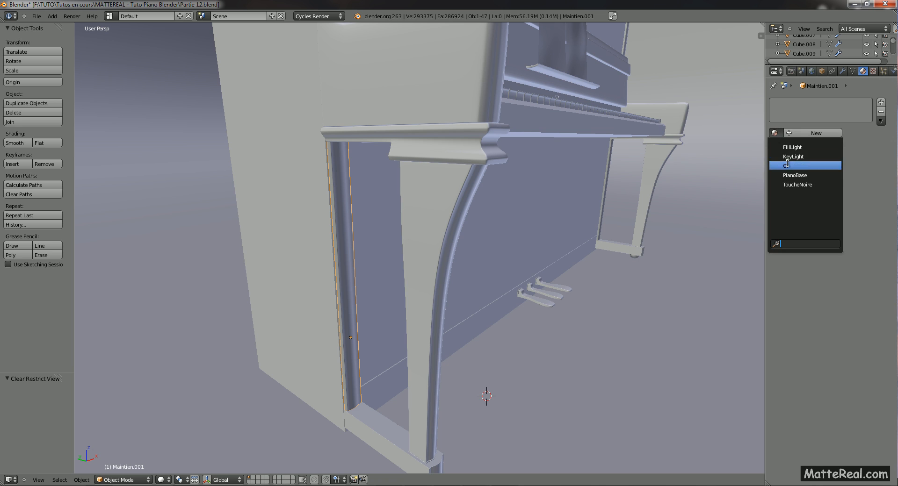
{"action": "left_click", "coordinate": [792, 173]}
Select the lower body and the thin vertical posts beside the lower and upper front panels to check their assigned materials.
{"action": "middle_click_drag", "start_coordinate": [556, 213], "coordinate": [578, 181]}
{"action": "right_click", "coordinate": [580, 181]}
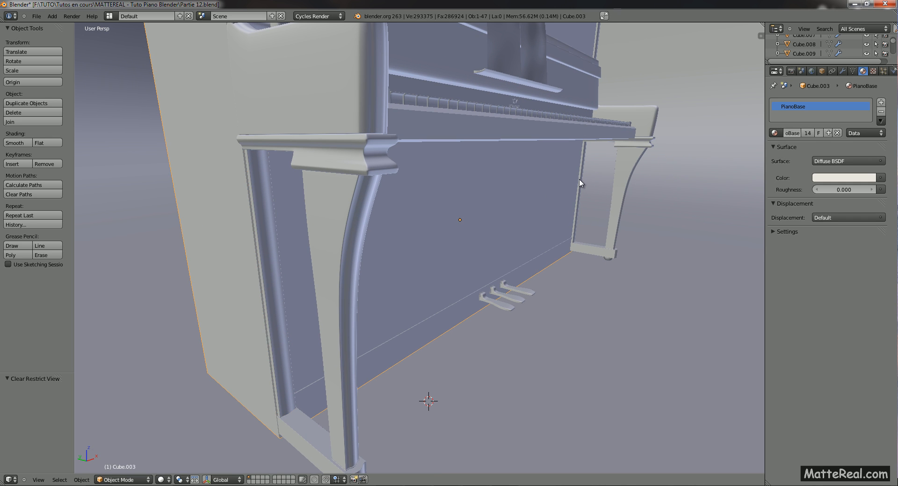
{"action": "middle_click_drag", "start_coordinate": [746, 131], "coordinate": [293, 248]}
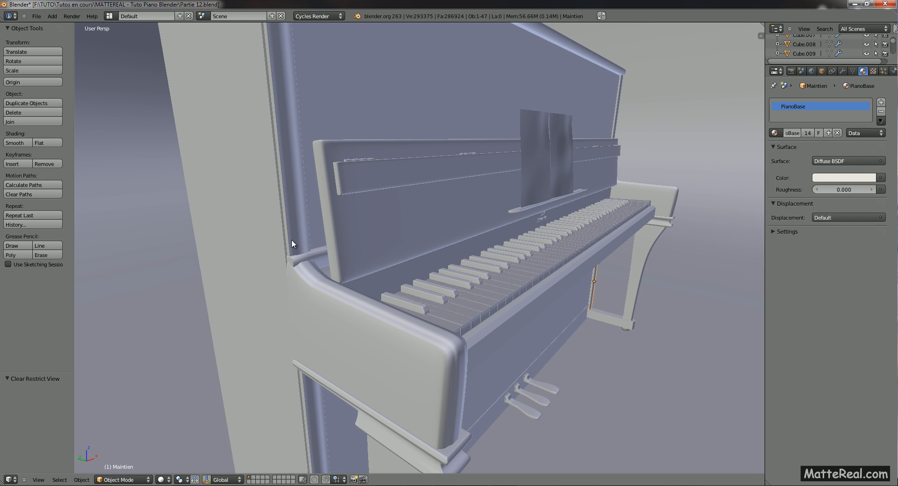
{"action": "right_click", "coordinate": [293, 249]}
{"action": "middle_click_drag", "start_coordinate": [341, 200], "coordinate": [444, 225]}
{"action": "scroll", "coordinate": [444, 225], "scroll_direction": "down", "scroll_amount": 5}
{"action": "middle_click_drag", "start_coordinate": [500, 189], "coordinate": [473, 202]}
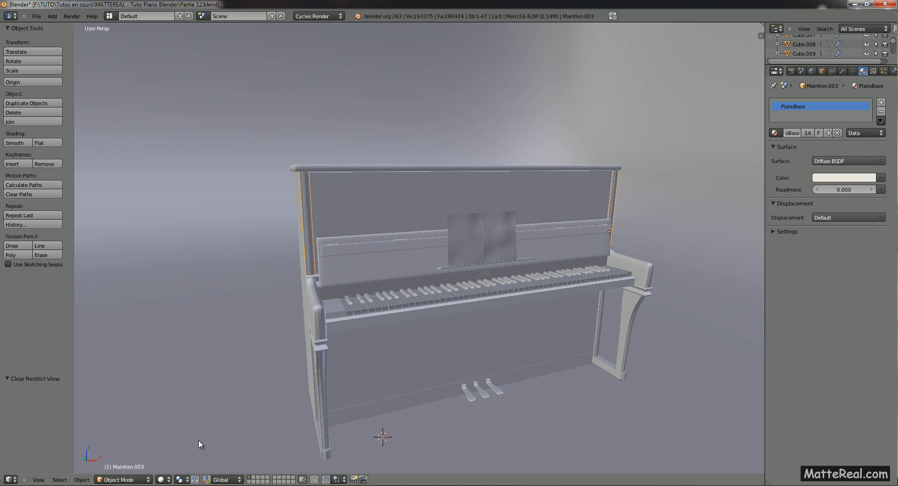
Preview the piano in rendered shading through the camera, then return to solid display.
{"action": "key", "text": "KP_0"}
{"action": "left_click", "coordinate": [164, 480]}
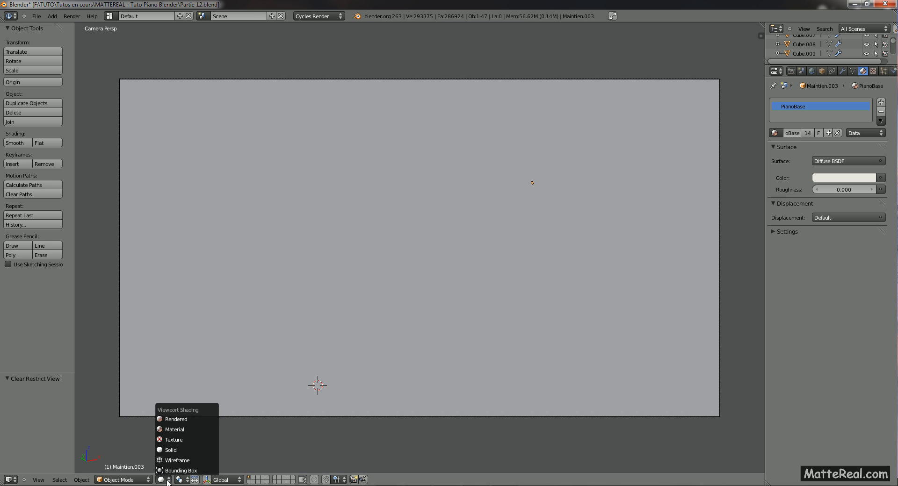
{"action": "left_click", "coordinate": [173, 416]}
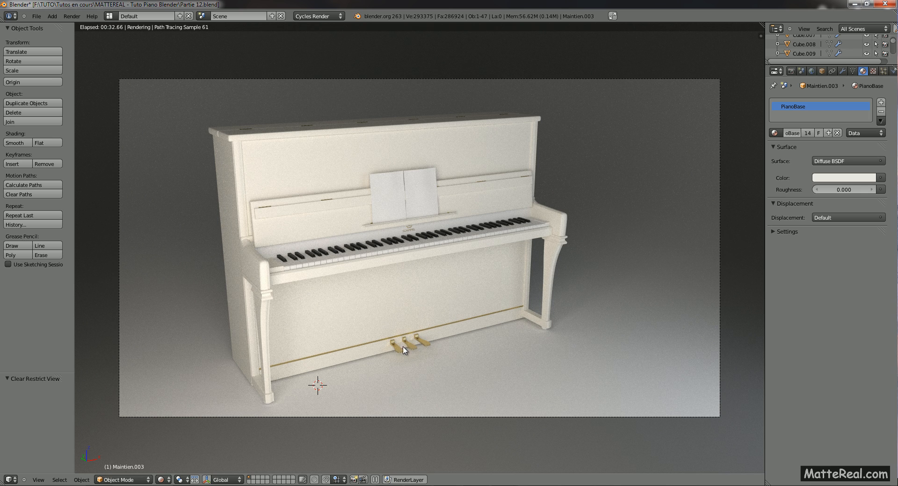
{"action": "right_click", "coordinate": [303, 249]}
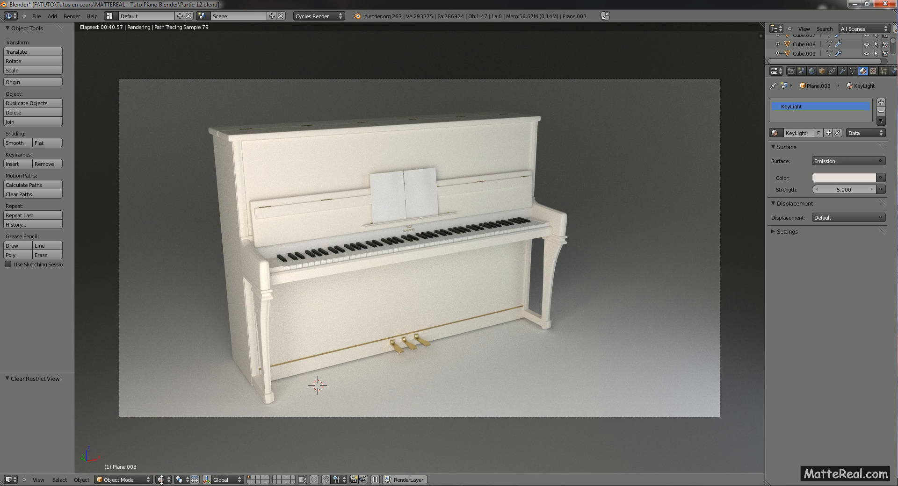
{"action": "key", "text": "z"}
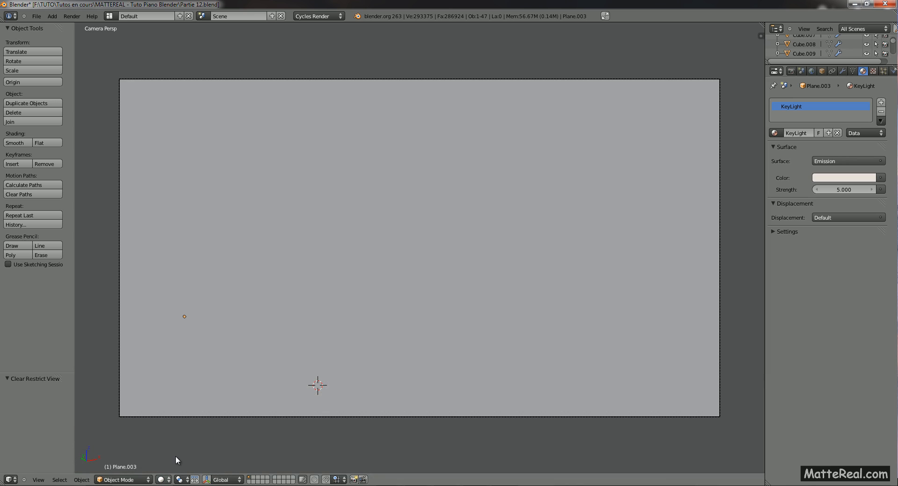
Assign the PianoBase material to the long body piece directly behind the keys.
{"action": "scroll", "coordinate": [410, 283], "scroll_direction": "down", "scroll_amount": 2}
{"action": "mouse_move", "coordinate": [411, 283]}
{"action": "middle_mouse_down"}
{"action": "mouse_move", "coordinate": [447, 275]}
{"action": "mouse_move", "coordinate": [419, 254]}
{"action": "mouse_move", "coordinate": [383, 277]}
{"action": "mouse_move", "coordinate": [383, 266]}
{"action": "middle_mouse_up"}
{"action": "scroll", "coordinate": [390, 267], "scroll_direction": "up", "scroll_amount": 3}
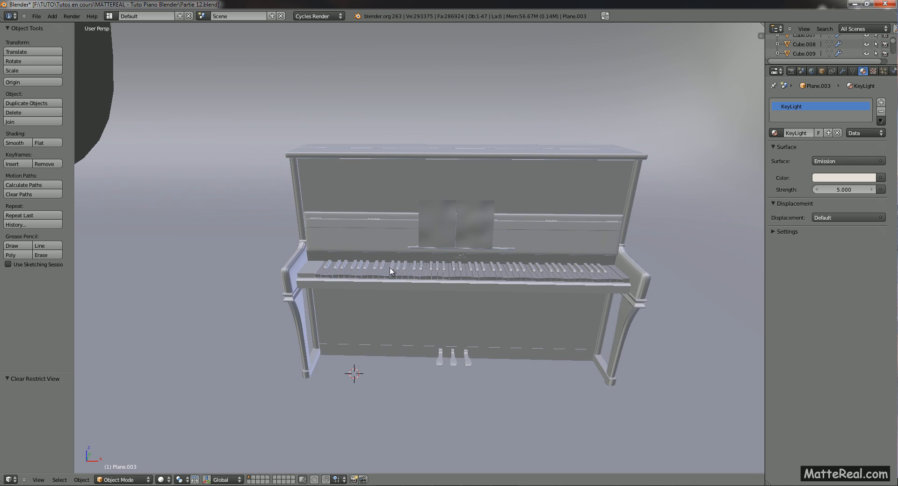
{"action": "right_click", "coordinate": [405, 257]}
{"action": "scroll", "coordinate": [383, 266], "scroll_direction": "down", "scroll_amount": 3}
{"action": "key", "text": "z"}
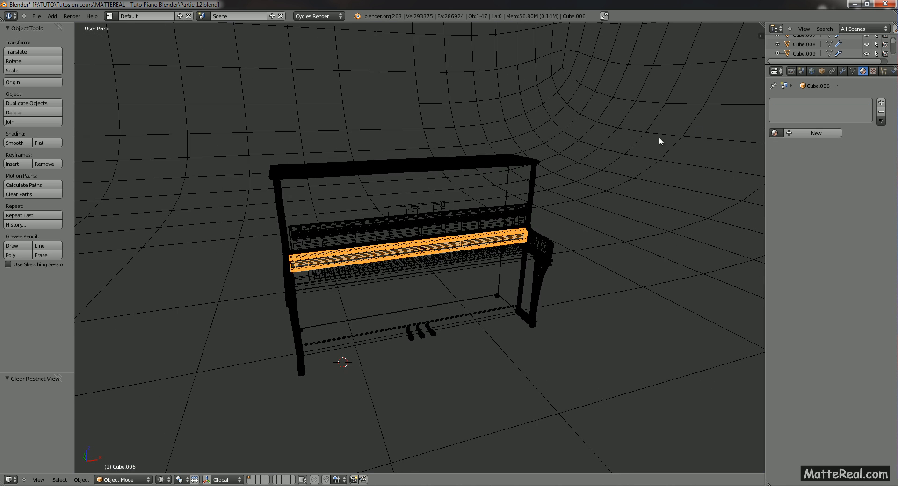
{"action": "key", "text": "z"}
{"action": "left_click", "coordinate": [774, 132]}
{"action": "left_click", "coordinate": [776, 169]}
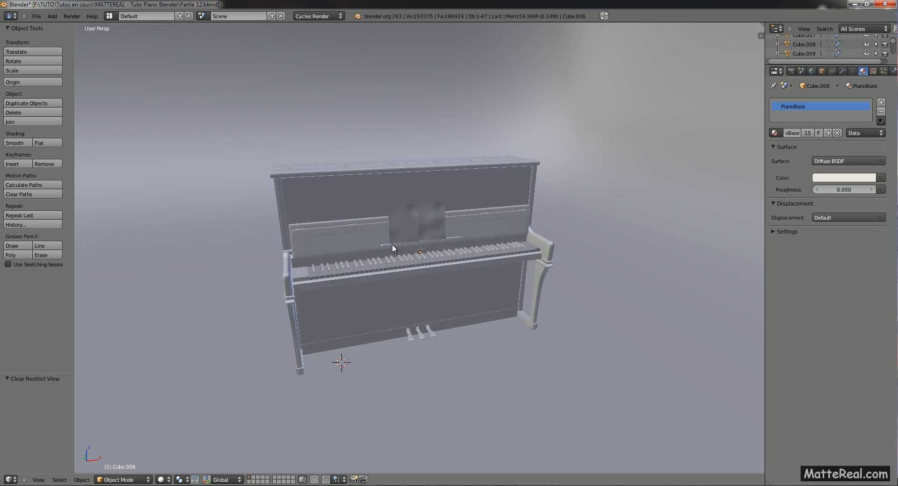
Create a new material for the white keys and name it ToucheBlanche.
{"action": "mouse_move", "coordinate": [392, 244]}
{"action": "middle_mouse_down"}
{"action": "mouse_move", "coordinate": [381, 243]}
{"action": "mouse_move", "coordinate": [411, 243]}
{"action": "mouse_move", "coordinate": [387, 260]}
{"action": "middle_mouse_up"}
{"action": "right_click", "coordinate": [396, 242]}
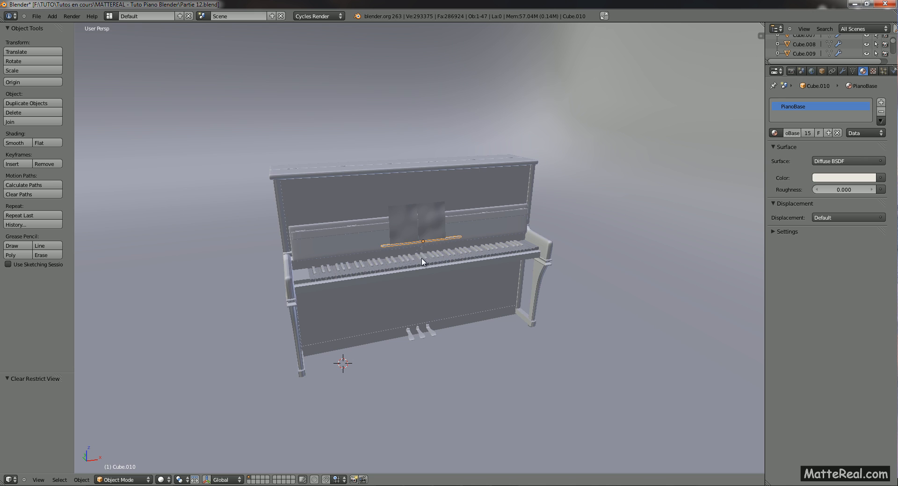
{"action": "scroll", "coordinate": [429, 309], "scroll_direction": "up", "scroll_amount": 7}
{"action": "right_click", "coordinate": [421, 304]}
{"action": "key", "text": "g"}
{"action": "right_click", "coordinate": [425, 301]}
{"action": "middle_click_drag", "start_coordinate": [427, 300], "coordinate": [456, 285], "text": "shift"}
{"action": "left_click", "coordinate": [794, 132]}
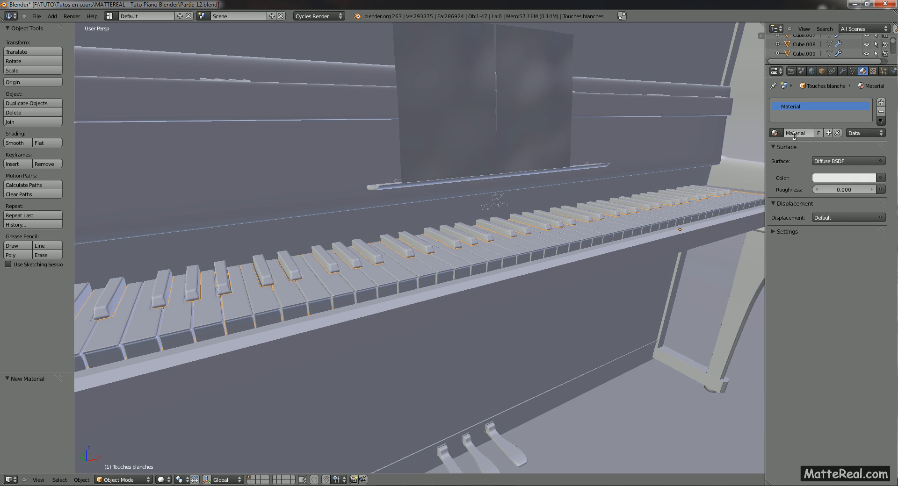
{"action": "left_click", "coordinate": [793, 134]}
{"action": "type", "text": "P"}
{"action": "type", "text": "oucheBlanche"}
{"action": "key", "text": "Return"}
Set the HSV value of the ToucheBlanche diffuse colour to 0.8.
{"action": "left_click", "coordinate": [835, 182]}
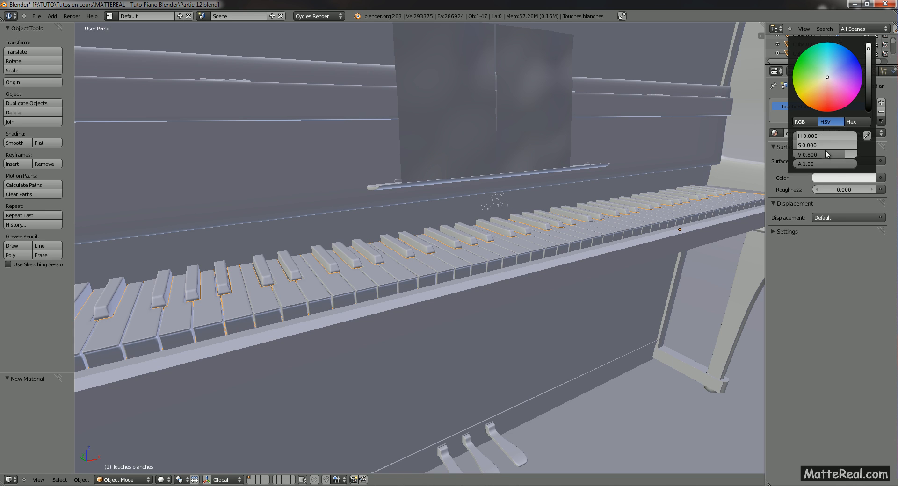
{"action": "left_click", "coordinate": [835, 178]}
{"action": "left_click_drag", "start_coordinate": [869, 48], "coordinate": [869, 47]}
{"action": "left_click", "coordinate": [810, 154]}
{"action": "type", "text": "0.8"}
{"action": "key", "text": "Return"}
Examine the white keys and overall materials in a rendered camera preview, then switch back to solid shading.
{"action": "scroll", "coordinate": [487, 299], "scroll_direction": "down", "scroll_amount": 5}
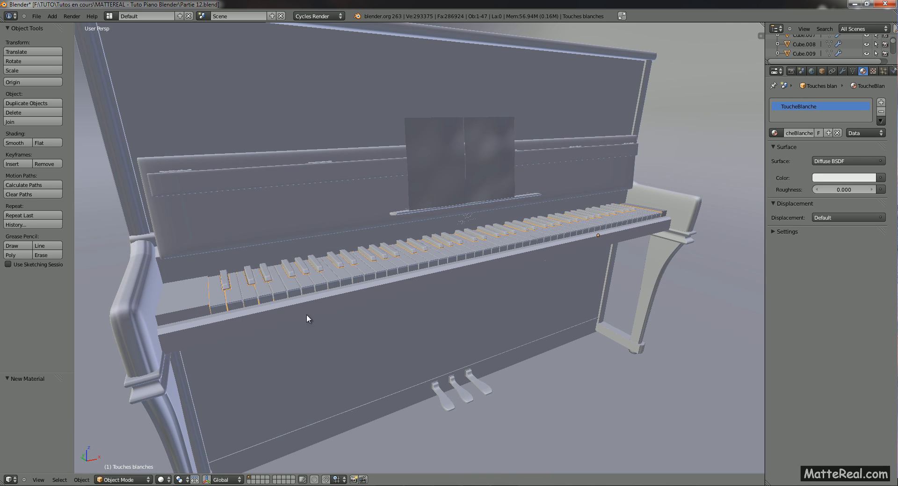
{"action": "scroll", "coordinate": [307, 315], "scroll_direction": "up", "scroll_amount": 3}
{"action": "left_click", "coordinate": [162, 480]}
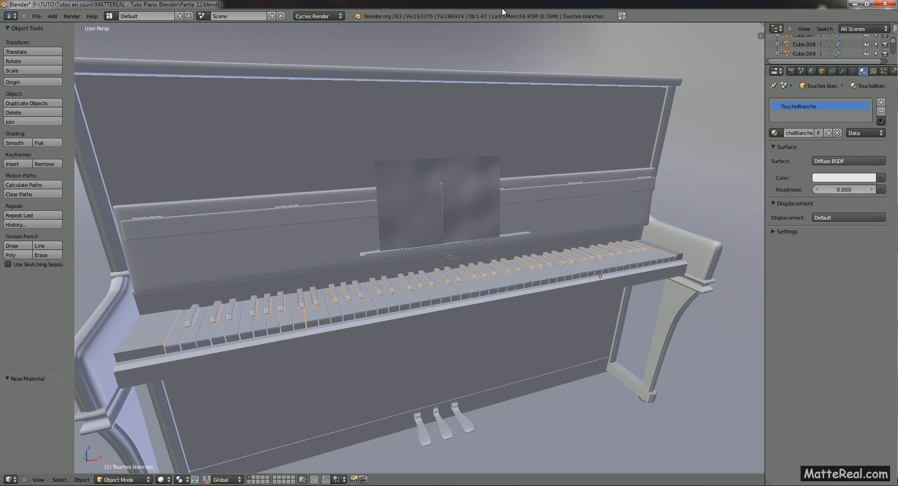
{"action": "key", "text": "KP_0"}
{"action": "left_click", "coordinate": [160, 480]}
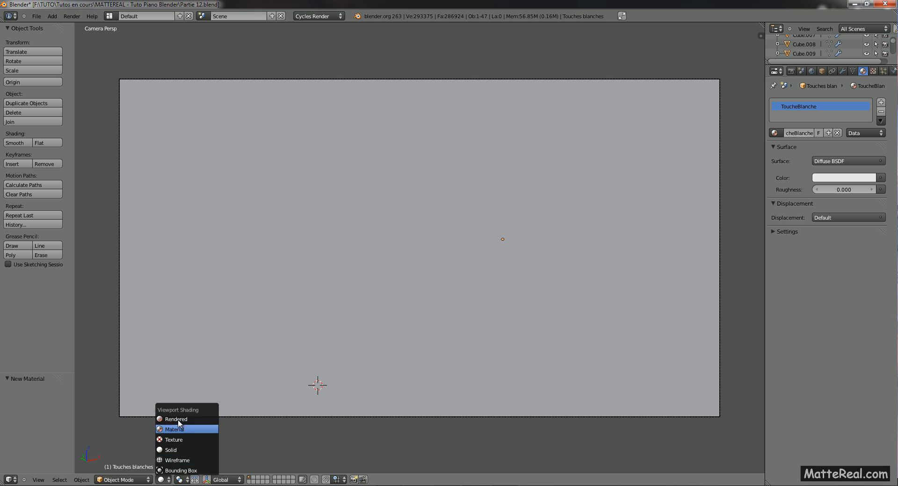
{"action": "left_click", "coordinate": [178, 420]}
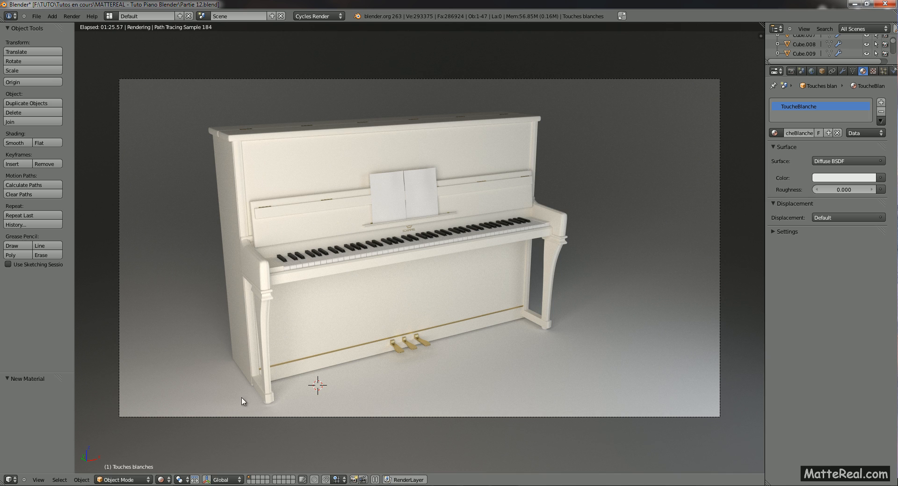
{"action": "left_click", "coordinate": [161, 480]}
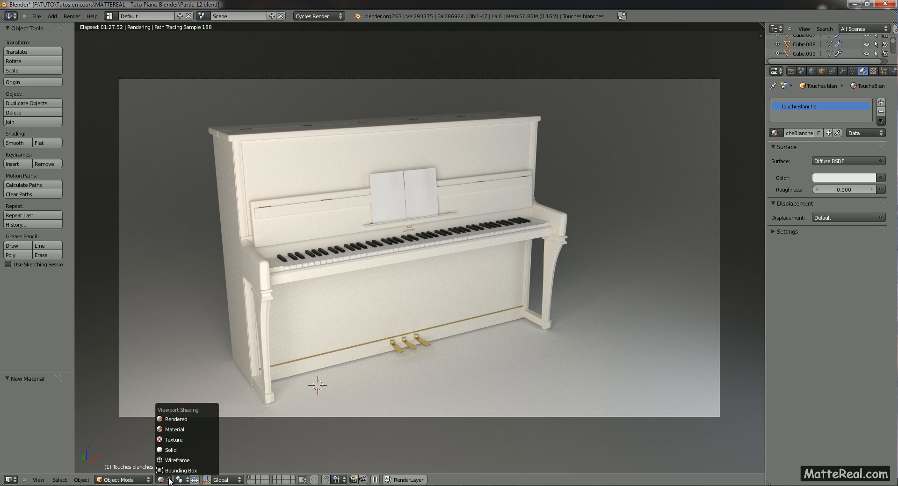
{"action": "left_click", "coordinate": [176, 450]}
Assign the Or material to the ball foot under the near front leg.
{"action": "mouse_move", "coordinate": [225, 449]}
{"action": "middle_mouse_down"}
{"action": "mouse_move", "coordinate": [279, 352]}
{"action": "mouse_move", "coordinate": [339, 370]}
{"action": "mouse_move", "coordinate": [308, 365]}
{"action": "middle_mouse_up"}
{"action": "scroll", "coordinate": [389, 287], "scroll_direction": "down", "scroll_amount": 3}
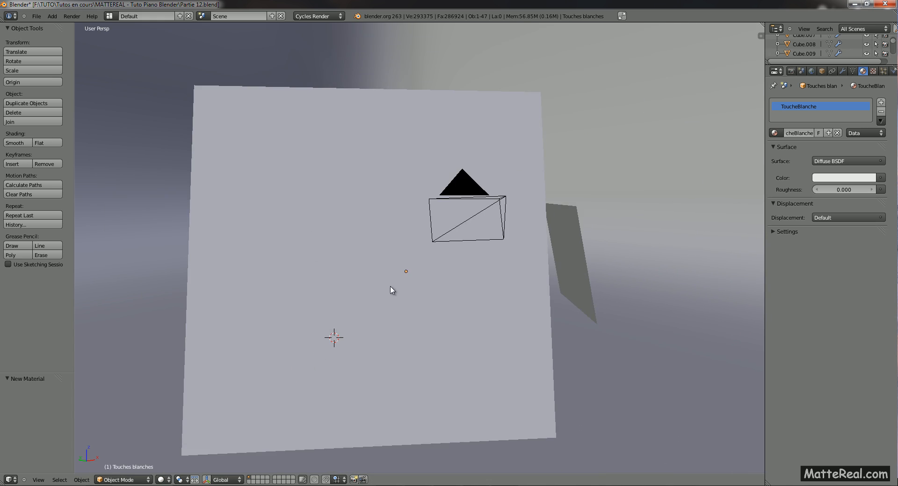
{"action": "mouse_move", "coordinate": [389, 287]}
{"action": "middle_mouse_down"}
{"action": "mouse_move", "coordinate": [331, 299]}
{"action": "mouse_move", "coordinate": [240, 250]}
{"action": "mouse_move", "coordinate": [385, 290]}
{"action": "middle_mouse_up"}
{"action": "scroll", "coordinate": [385, 290], "scroll_direction": "up", "scroll_amount": 5}
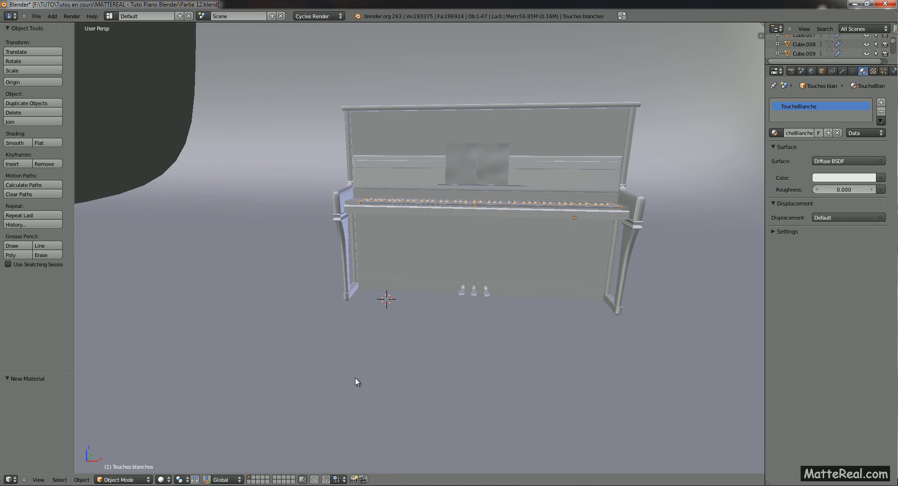
{"action": "right_click", "coordinate": [347, 299]}
{"action": "key", "text": "KP_Decimal"}
{"action": "middle_click_drag", "start_coordinate": [356, 273], "coordinate": [382, 280]}
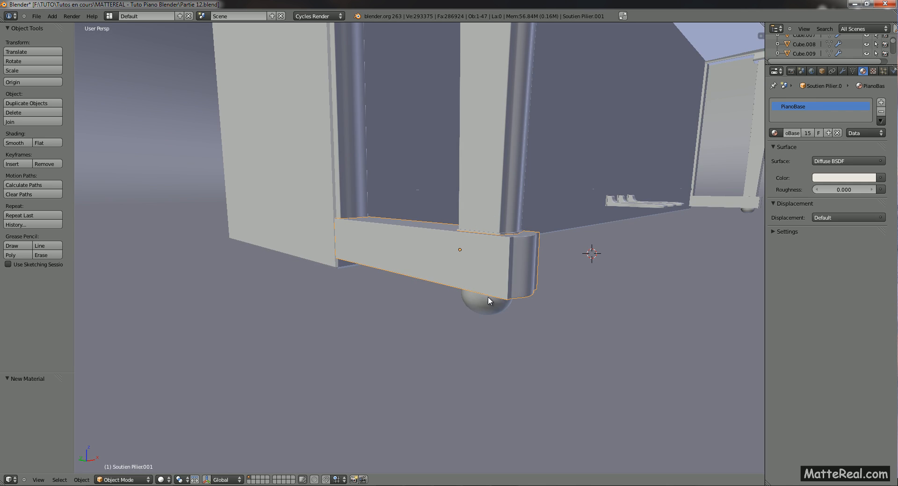
{"action": "right_click_drag", "start_coordinate": [487, 297], "coordinate": [466, 276]}
{"action": "right_click", "coordinate": [470, 276]}
{"action": "middle_click_drag", "start_coordinate": [409, 253], "coordinate": [230, 266], "text": "shift"}
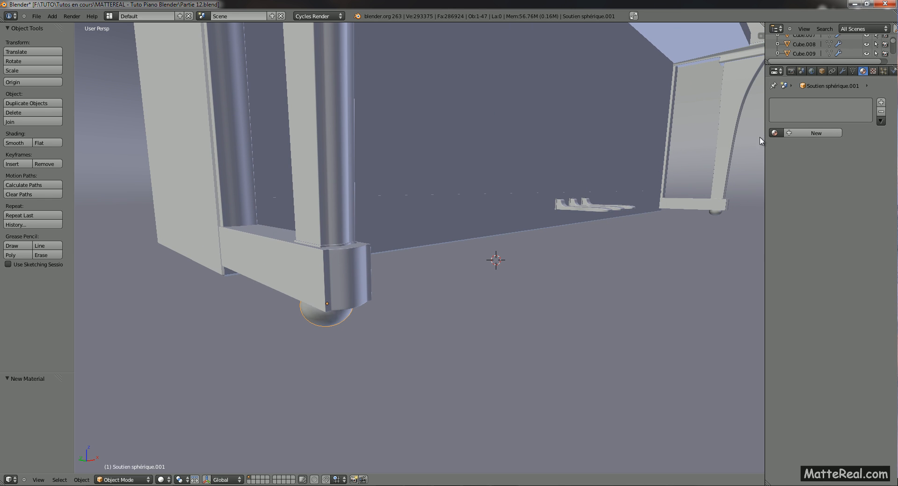
{"action": "left_click", "coordinate": [776, 132]}
{"action": "left_click", "coordinate": [788, 164]}
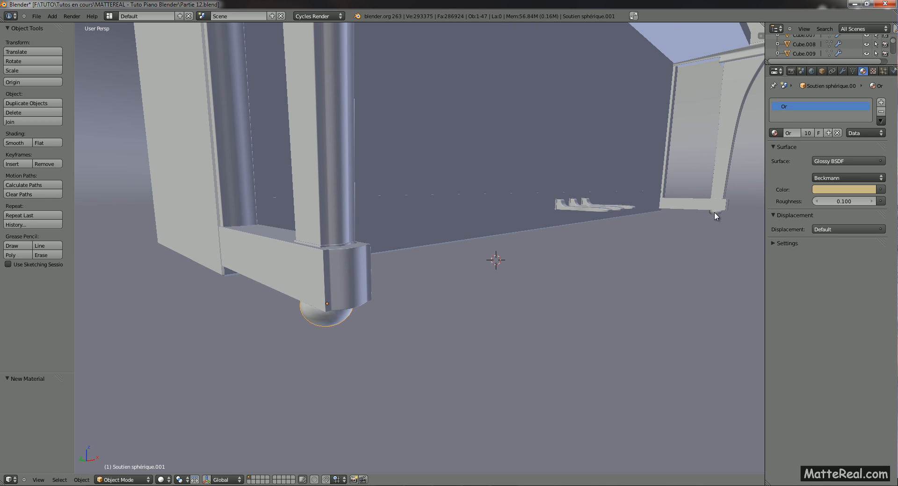
Select the ball foot under the far front leg to check its material.
{"action": "right_click", "coordinate": [715, 213]}
{"action": "middle_click_drag", "start_coordinate": [711, 189], "coordinate": [656, 227], "text": "shift"}
{"action": "scroll", "coordinate": [651, 186], "scroll_direction": "down", "scroll_amount": 3}
{"action": "scroll", "coordinate": [628, 190], "scroll_direction": "up", "scroll_amount": 3}
Select the left-hand page of the sheet music standing above the keyboard.
{"action": "middle_click_drag", "start_coordinate": [651, 186], "coordinate": [520, 243]}
{"action": "scroll", "coordinate": [496, 257], "scroll_direction": "up", "scroll_amount": 3}
{"action": "middle_click_drag", "start_coordinate": [469, 275], "coordinate": [496, 256]}
{"action": "right_click", "coordinate": [466, 228]}
{"action": "scroll", "coordinate": [478, 248], "scroll_direction": "down", "scroll_amount": 3}
{"action": "scroll", "coordinate": [502, 264], "scroll_direction": "up", "scroll_amount": 2}
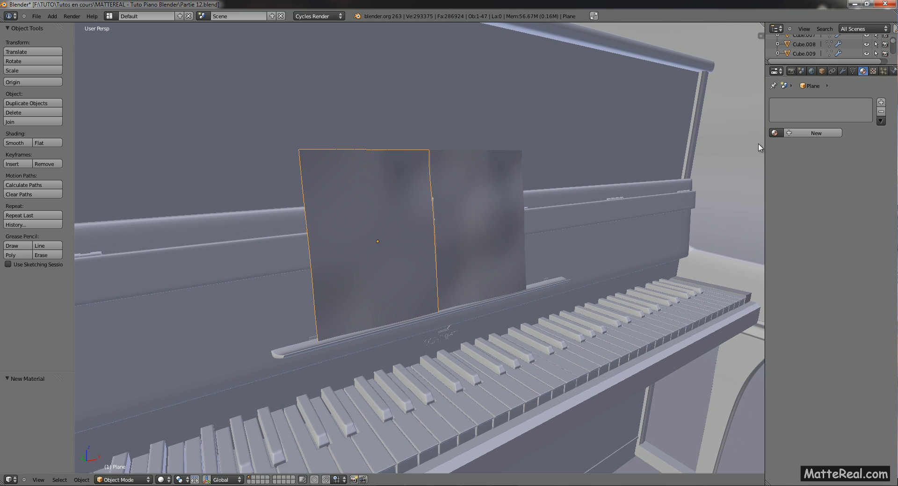
{"action": "middle_click_drag", "start_coordinate": [757, 140], "coordinate": [654, 187]}
{"action": "middle_click_drag", "start_coordinate": [548, 226], "coordinate": [579, 206]}
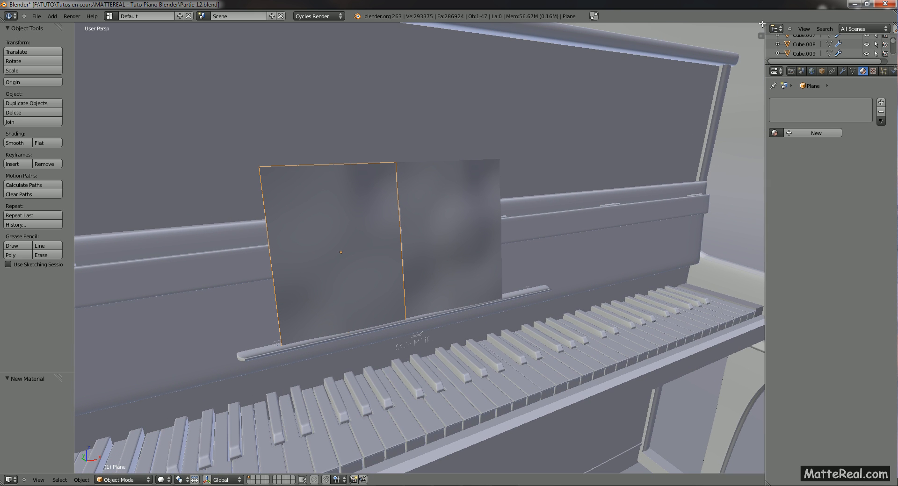
Split the 3D view side by side, hide the new view's tool shelf, and make it a UV/Image Editor.
{"action": "left_click_drag", "start_coordinate": [762, 23], "coordinate": [568, 70]}
{"action": "left_click_drag", "start_coordinate": [565, 25], "coordinate": [675, 27]}
{"action": "left_click_drag", "start_coordinate": [762, 24], "coordinate": [456, 70]}
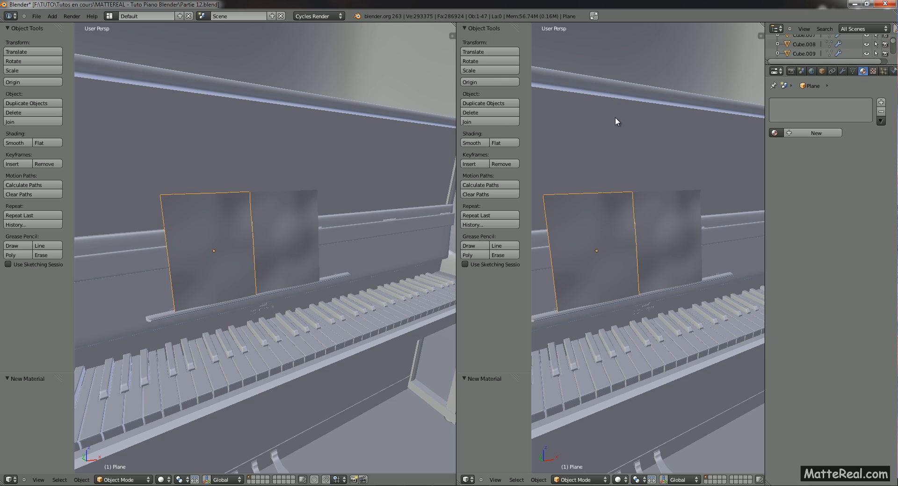
{"action": "key", "text": "t"}
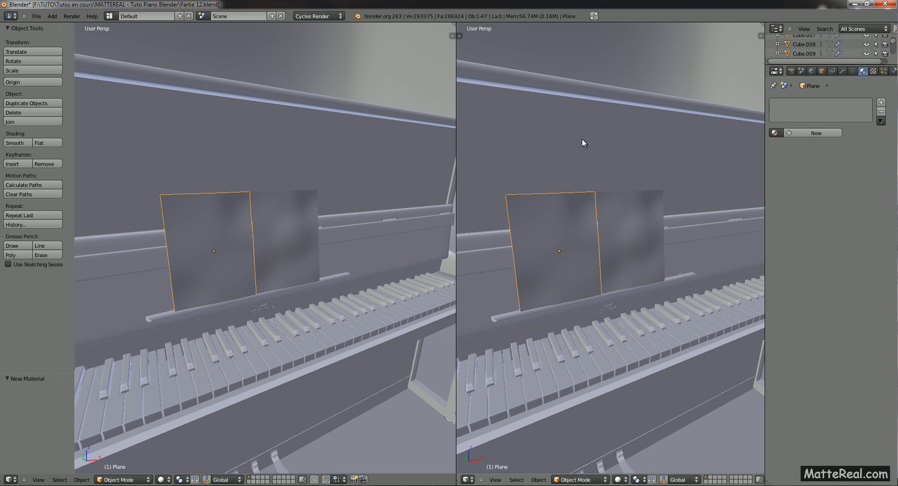
{"action": "left_click", "coordinate": [468, 479]}
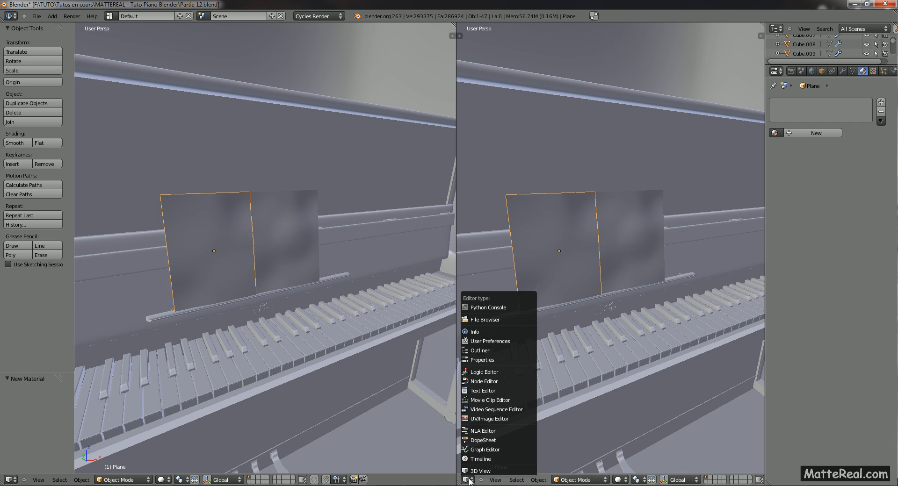
{"action": "left_click", "coordinate": [482, 419]}
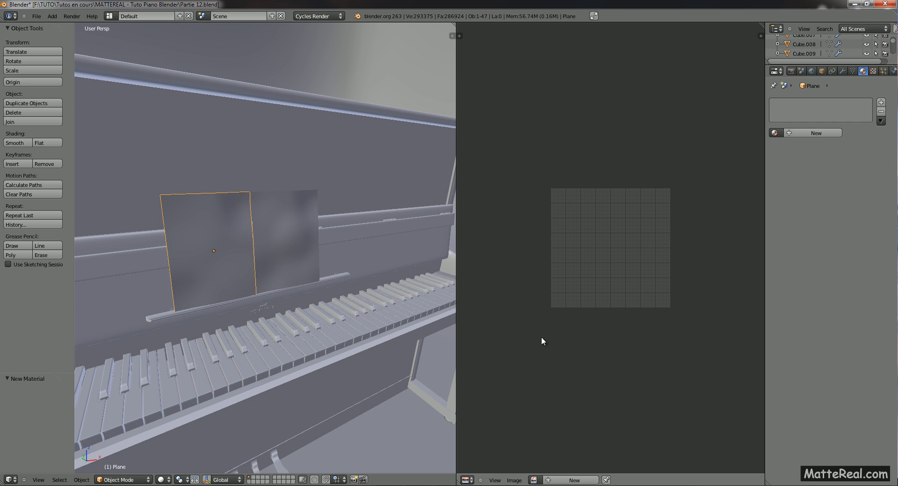
Unwrap all faces of the left sheet music page in Edit Mode, then deselect its UVs.
{"action": "middle_click_drag", "start_coordinate": [240, 246], "coordinate": [300, 257], "text": "shift"}
{"action": "scroll", "coordinate": [308, 278], "scroll_direction": "up", "scroll_amount": 3}
{"action": "key", "text": "Tab"}
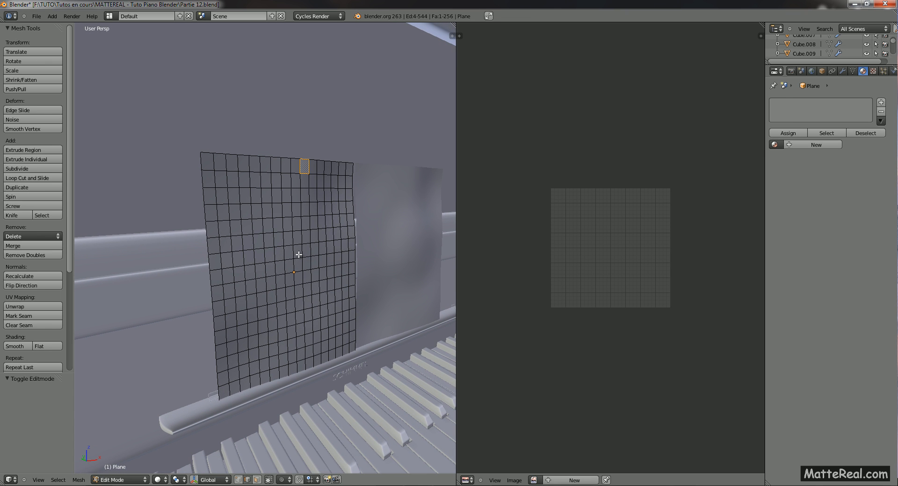
{"action": "key", "text": "a"}
{"action": "key", "text": "a"}
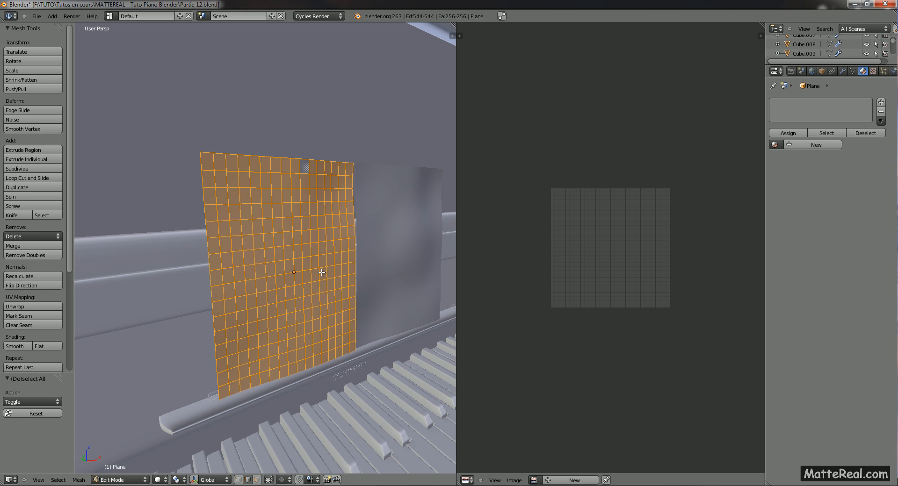
{"action": "key", "text": "u"}
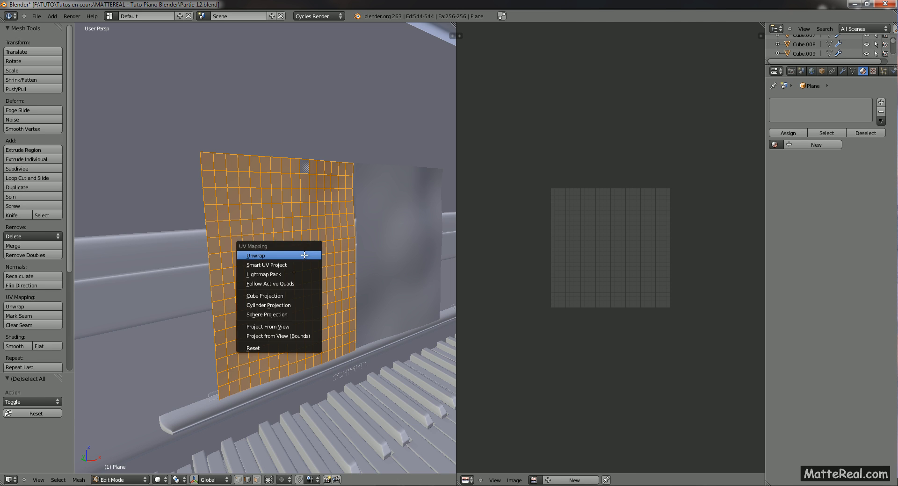
{"action": "left_click", "coordinate": [304, 256]}
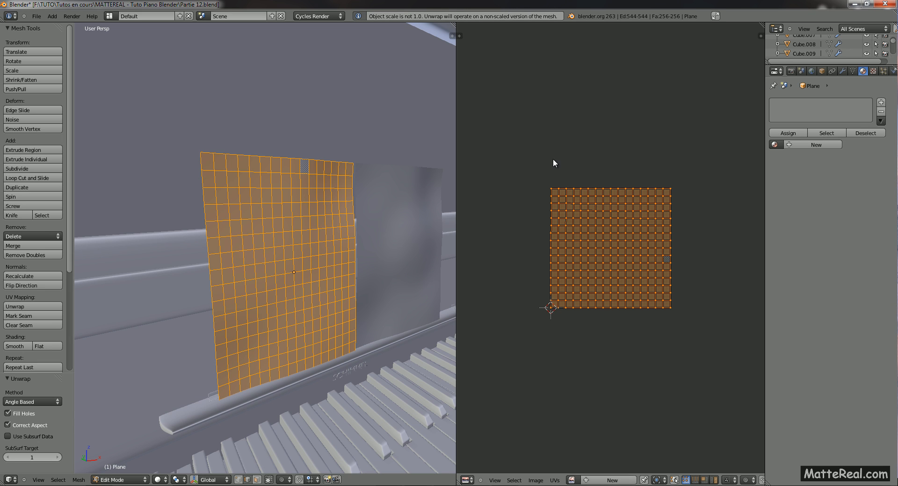
{"action": "key", "text": "a"}
{"action": "scroll", "coordinate": [593, 189], "scroll_direction": "up", "scroll_amount": 3}
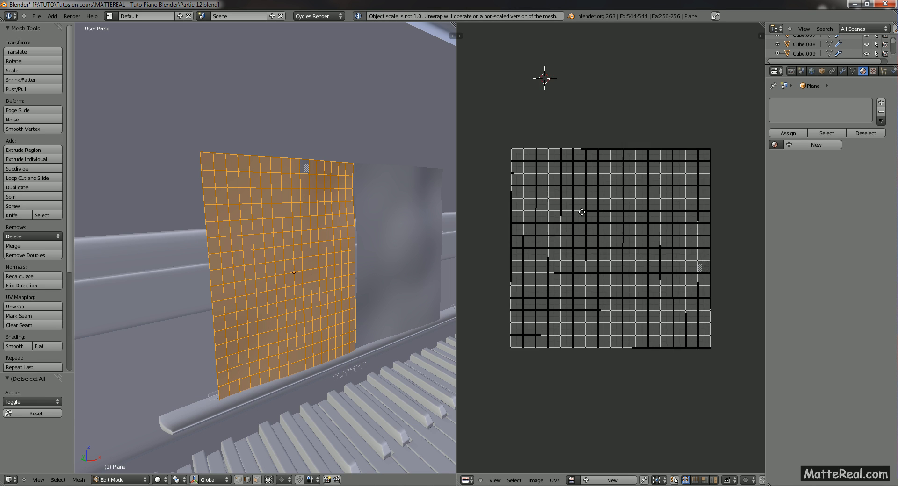
{"action": "middle_click_drag", "start_coordinate": [581, 212], "coordinate": [578, 201], "text": "ctrl"}
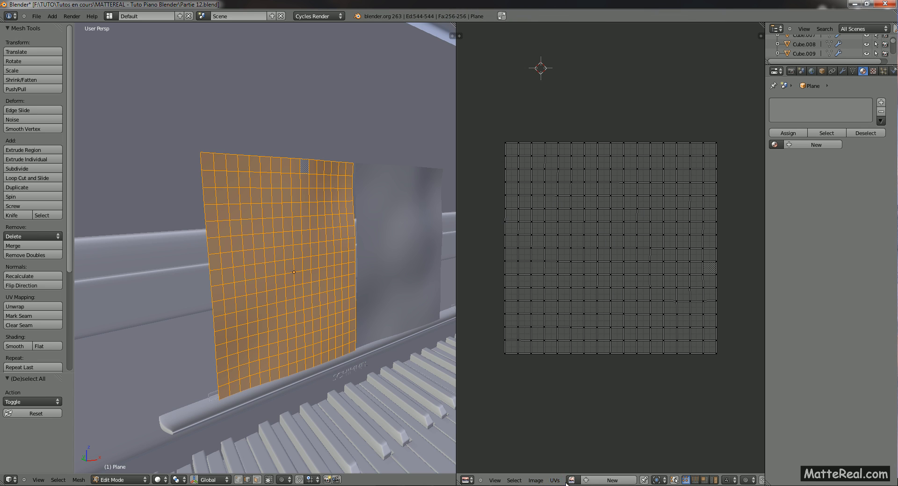
Open the image Partition.JPEG from the C: drive behind the left page's UV layout.
{"action": "left_click", "coordinate": [536, 480]}
{"action": "left_click", "coordinate": [545, 469]}
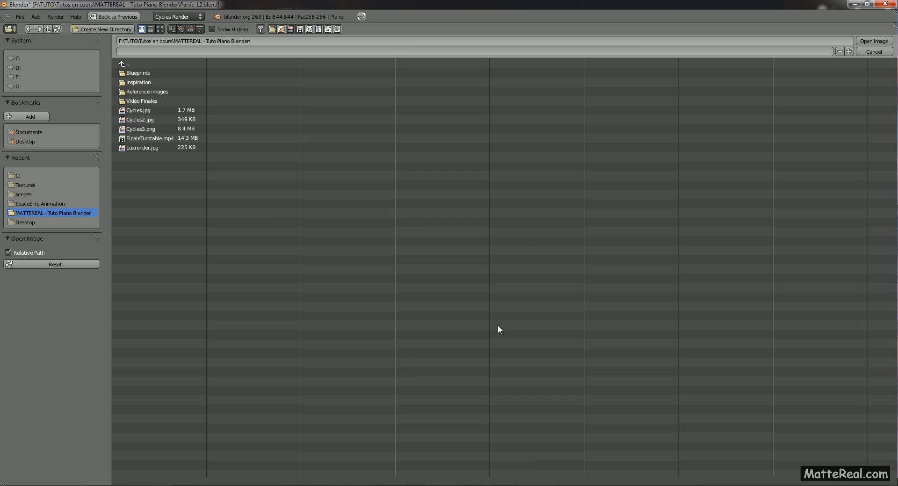
{"action": "left_click", "coordinate": [13, 59]}
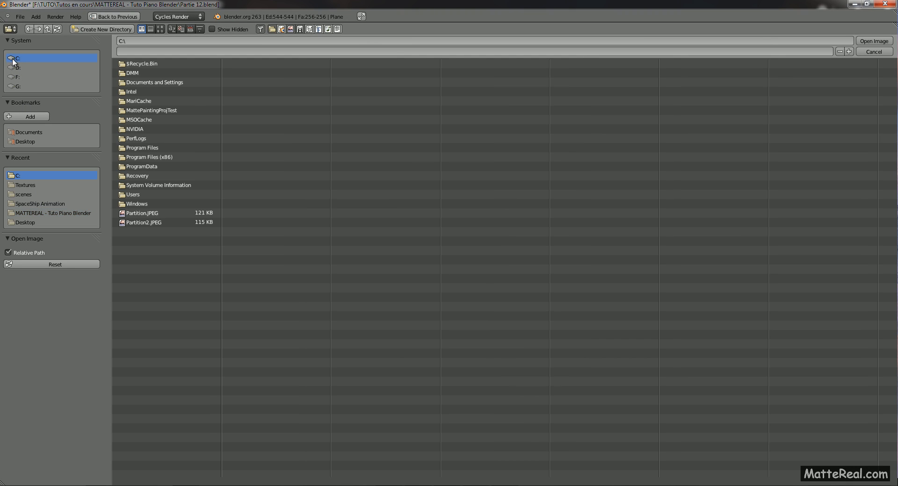
{"action": "left_click", "coordinate": [145, 214]}
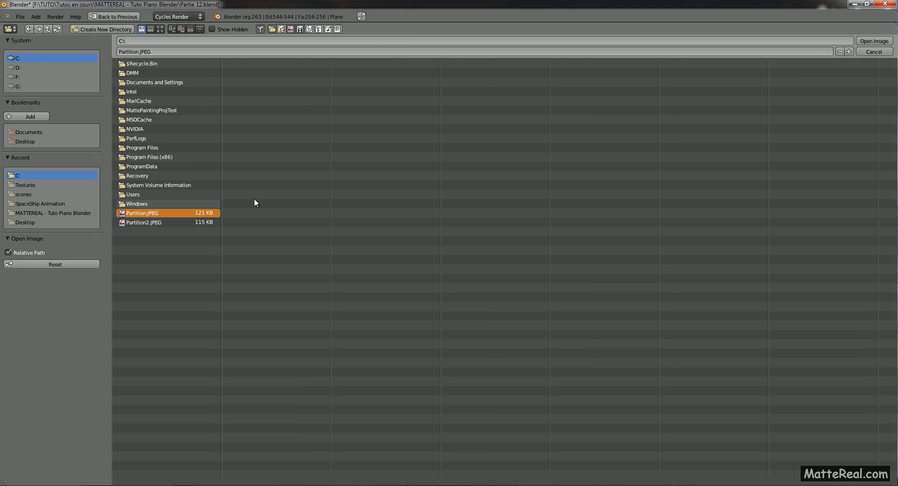
{"action": "left_click", "coordinate": [873, 41]}
{"action": "scroll", "coordinate": [637, 226], "scroll_direction": "down", "scroll_amount": 3}
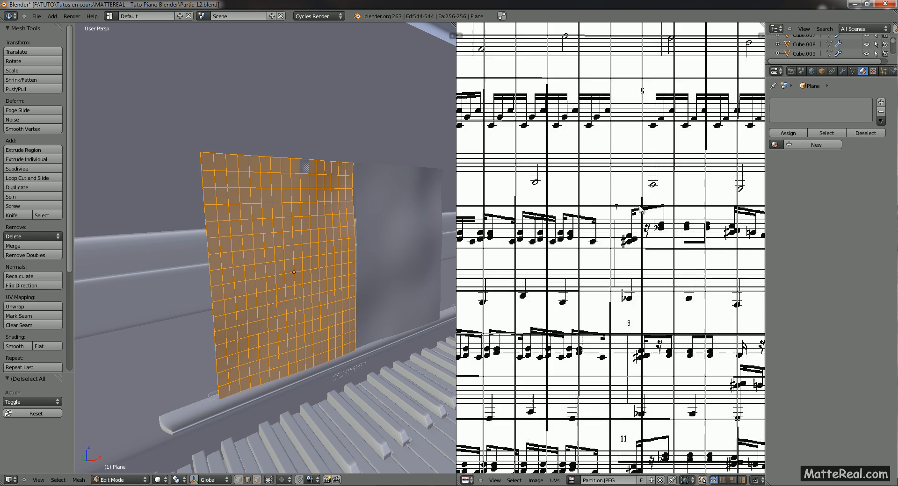
{"action": "middle_click_drag", "start_coordinate": [638, 219], "coordinate": [642, 240]}
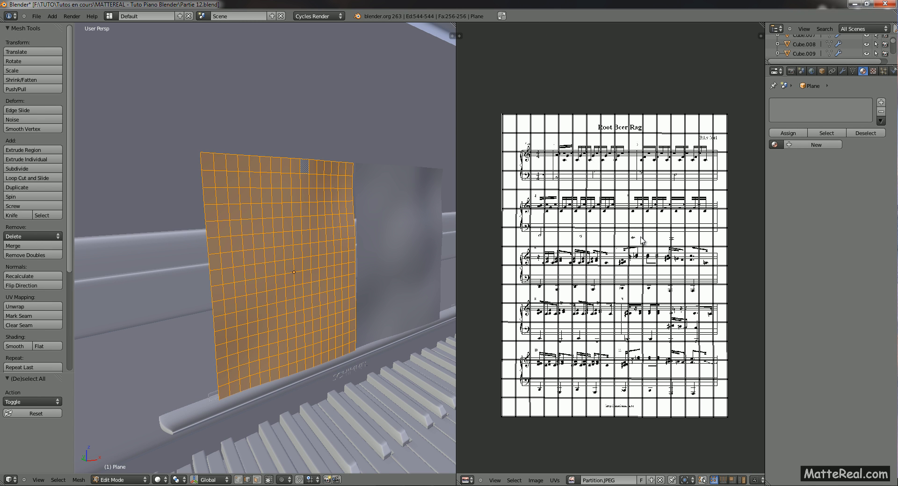
Create a new material for the left sheet music page and name it Partition1.
{"action": "left_click", "coordinate": [809, 146]}
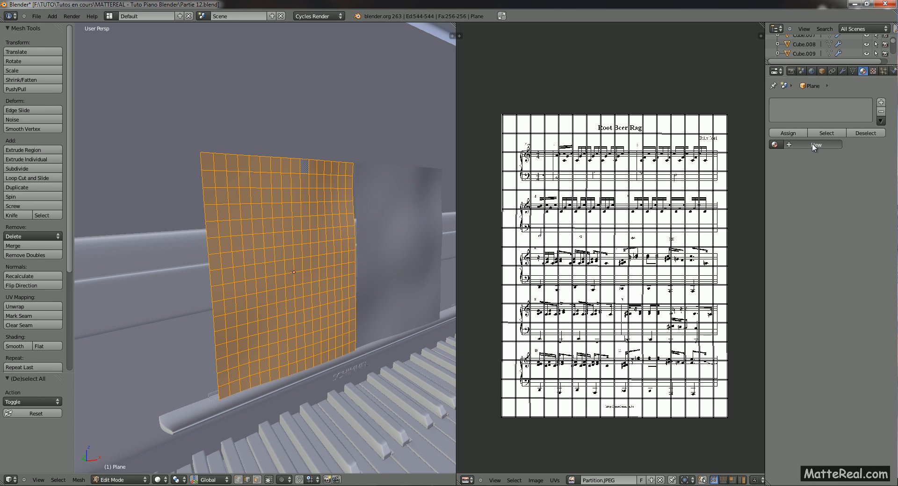
{"action": "type", "text": "Pa"}
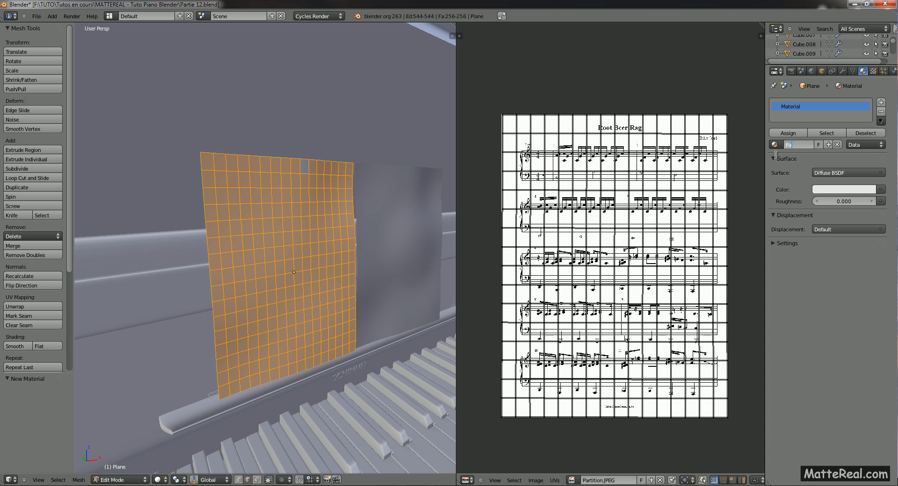
{"action": "type", "text": "rtition1"}
{"action": "key", "text": "Return"}
Set the color input of Partition1's Diffuse BSDF surface to Image Texture.
{"action": "left_click", "coordinate": [880, 189]}
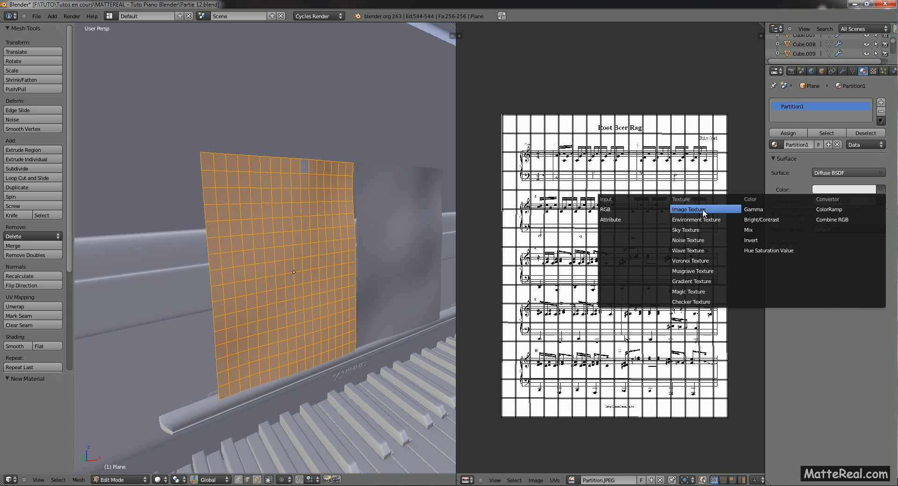
{"action": "left_click", "coordinate": [703, 210]}
{"action": "left_click", "coordinate": [880, 190]}
{"action": "left_click", "coordinate": [871, 209]}
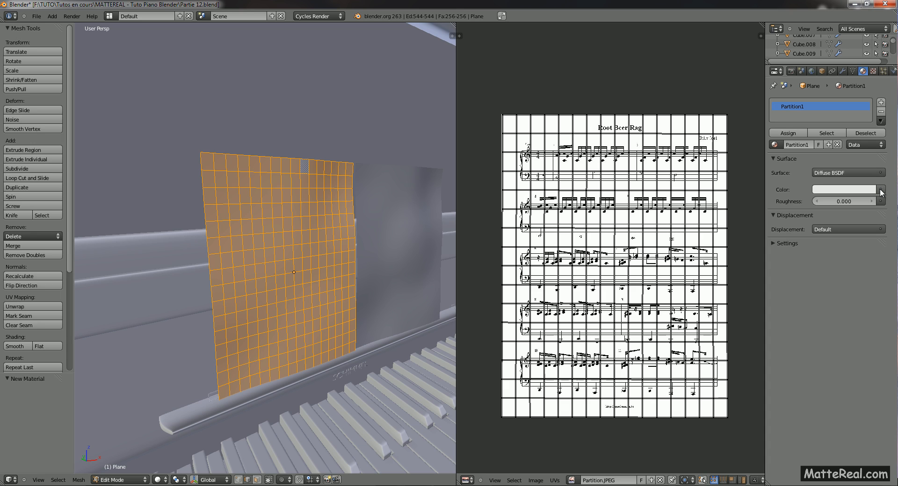
{"action": "left_click", "coordinate": [874, 190]}
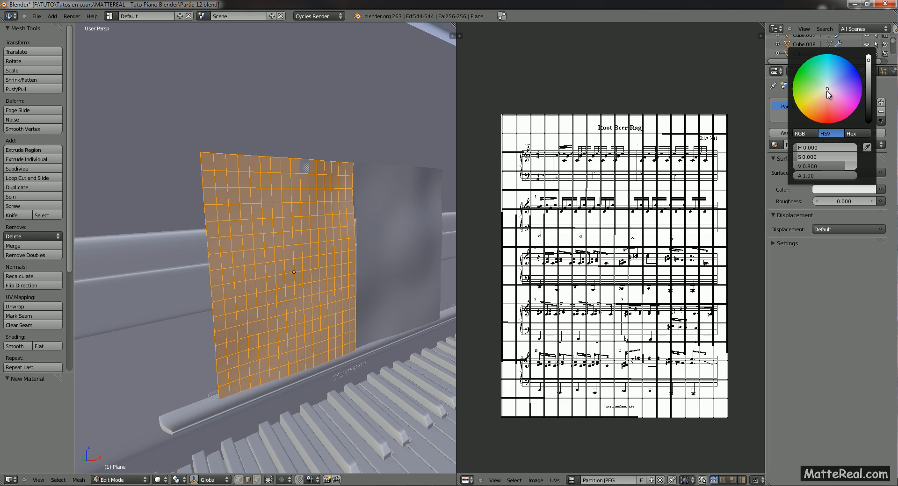
{"action": "left_click", "coordinate": [880, 192]}
{"action": "left_click", "coordinate": [692, 208]}
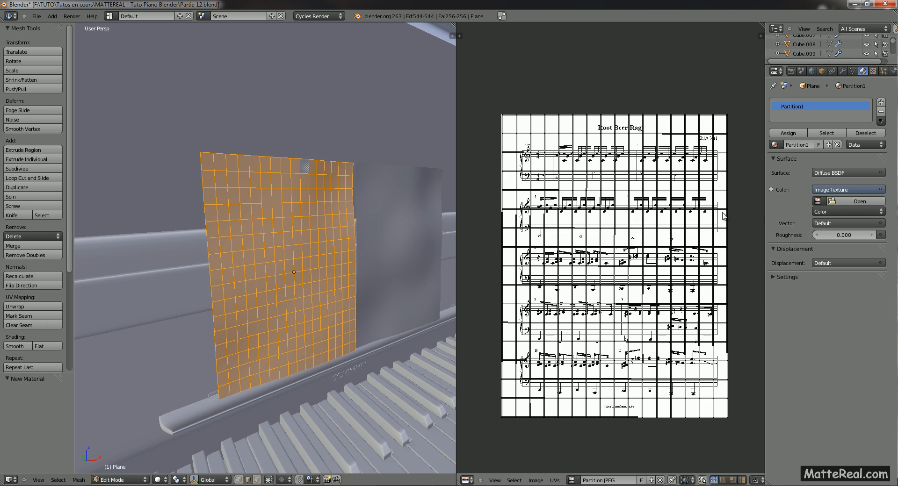
Load Partition.JPEG from the C: drive as the image texture of the Partition1 material.
{"action": "left_click", "coordinate": [845, 201]}
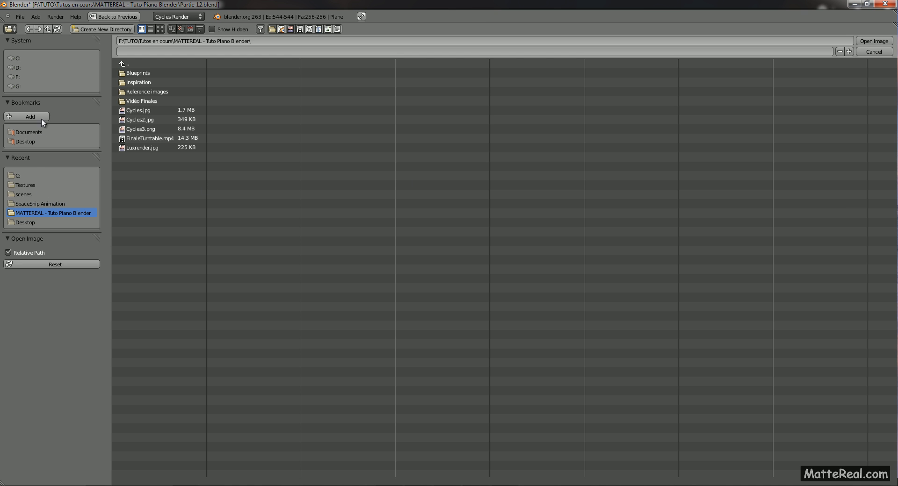
{"action": "left_click", "coordinate": [18, 58]}
{"action": "left_click", "coordinate": [143, 214]}
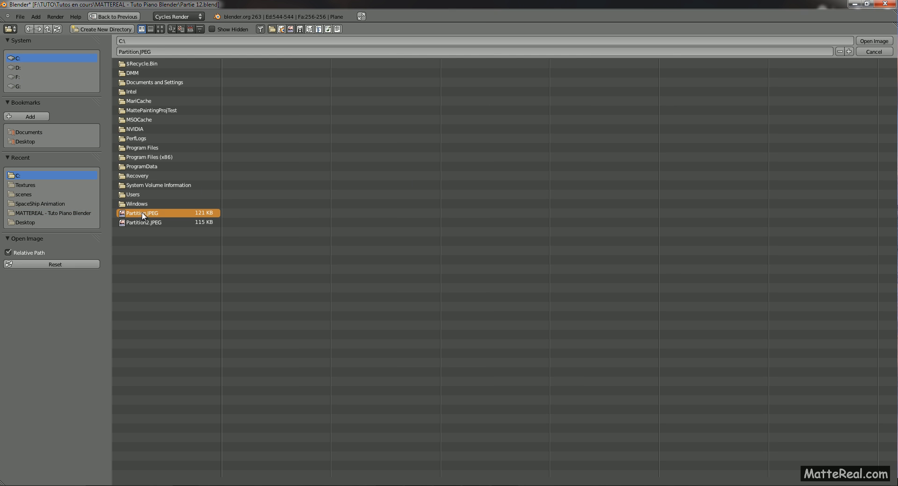
{"action": "left_click", "coordinate": [874, 41]}
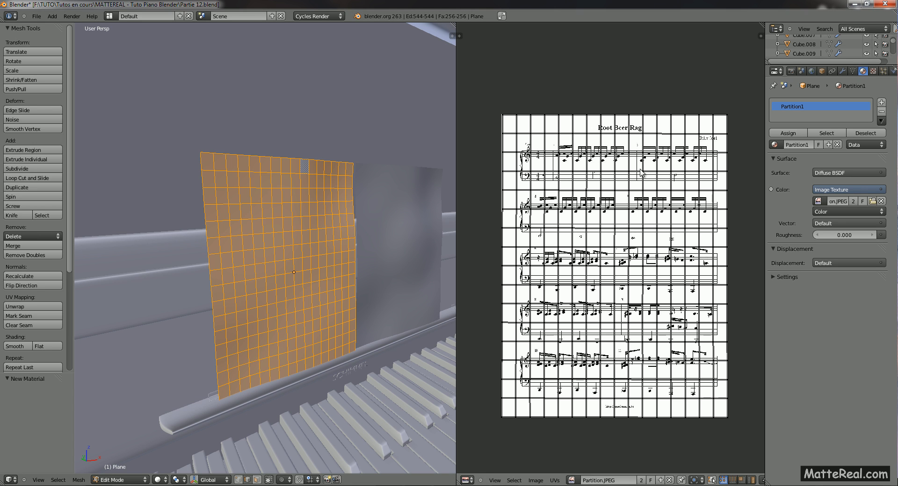
{"action": "middle_click_drag", "start_coordinate": [692, 213], "coordinate": [694, 222], "text": "ctrl"}
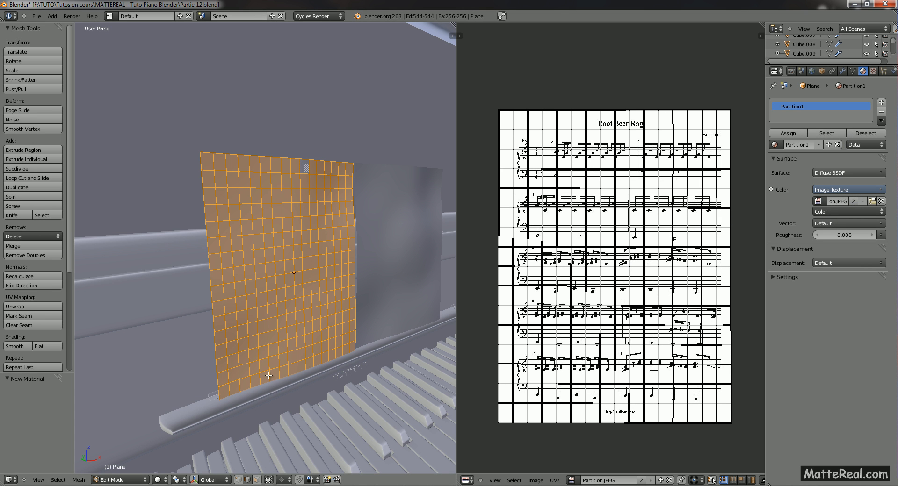
Return to Object Mode and switch the 3D view to Textured shading to inspect the sheet music page.
{"action": "key", "text": "Tab"}
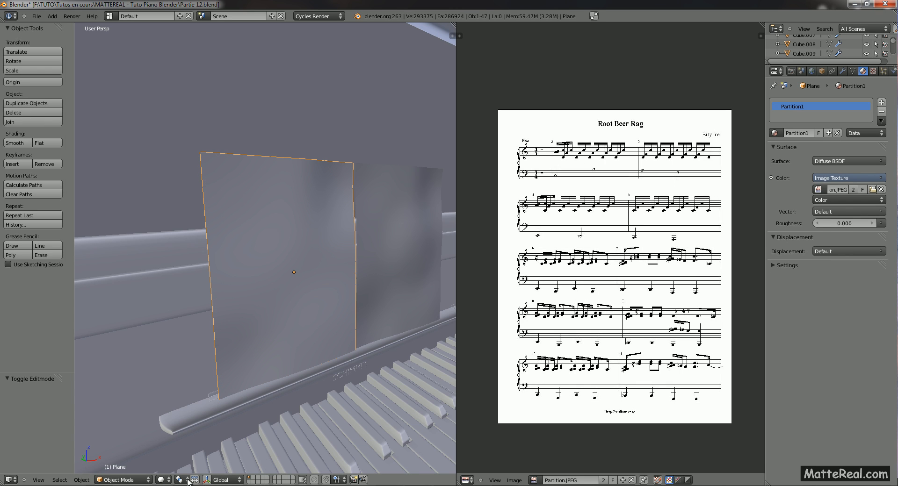
{"action": "left_click", "coordinate": [162, 481]}
{"action": "left_click", "coordinate": [172, 436]}
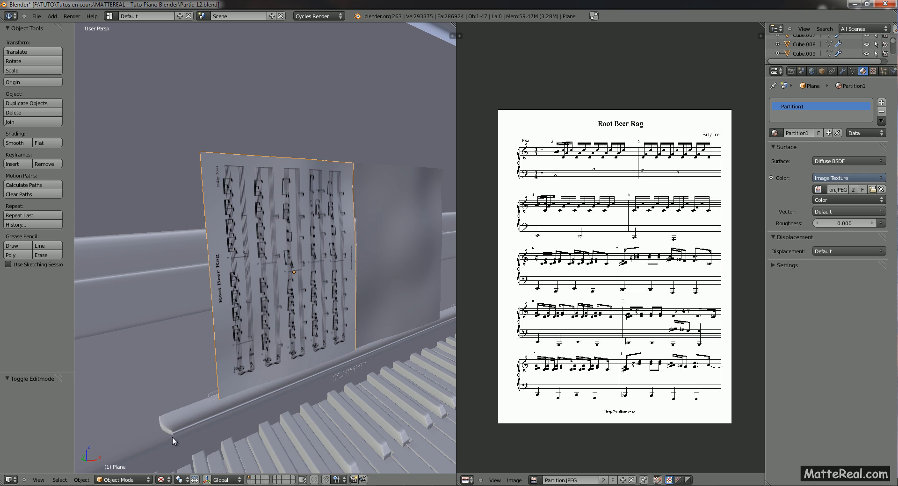
{"action": "scroll", "coordinate": [281, 335], "scroll_direction": "up", "scroll_amount": 1}
{"action": "mouse_move", "coordinate": [280, 336]}
{"action": "middle_mouse_down"}
{"action": "mouse_move", "coordinate": [255, 351]}
{"action": "mouse_move", "coordinate": [292, 311]}
{"action": "middle_mouse_up"}
{"action": "scroll", "coordinate": [296, 321], "scroll_direction": "up", "scroll_amount": 1}
{"action": "scroll", "coordinate": [290, 306], "scroll_direction": "up", "scroll_amount": 1}
{"action": "middle_click_drag", "start_coordinate": [246, 344], "coordinate": [259, 321]}
Enter Edit Mode on the left page, then deselect its whole mesh and select it all again.
{"action": "key", "text": "Tab"}
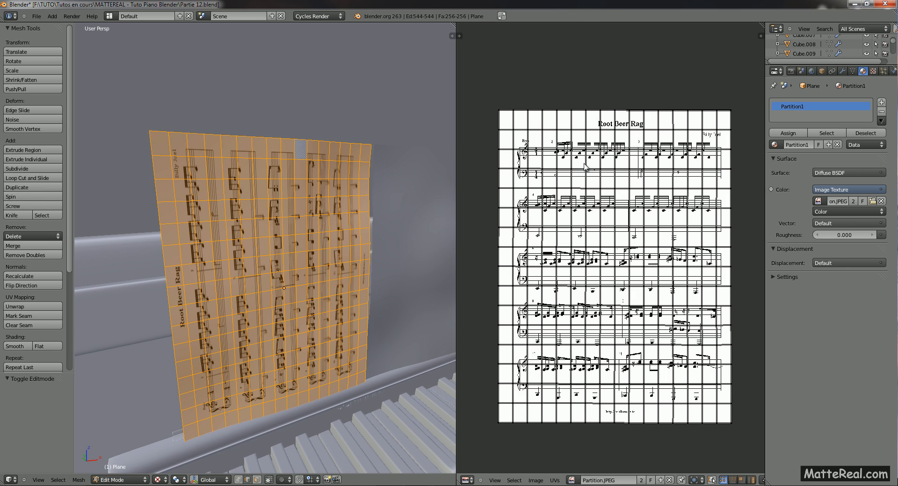
{"action": "middle_click_drag", "start_coordinate": [598, 154], "coordinate": [597, 154]}
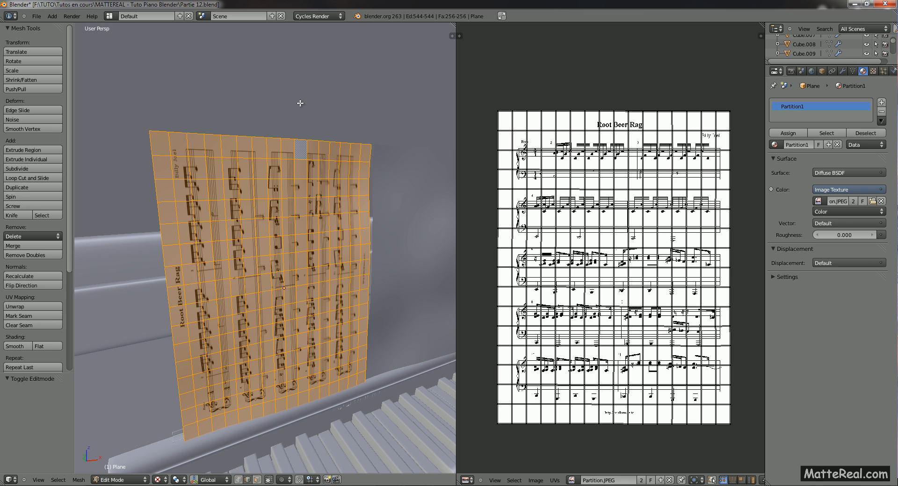
{"action": "key", "text": "a"}
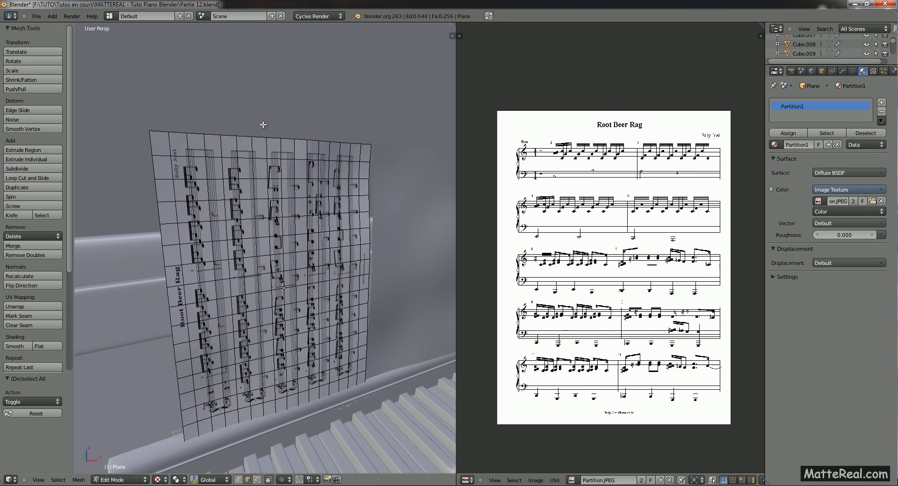
{"action": "key", "text": "a"}
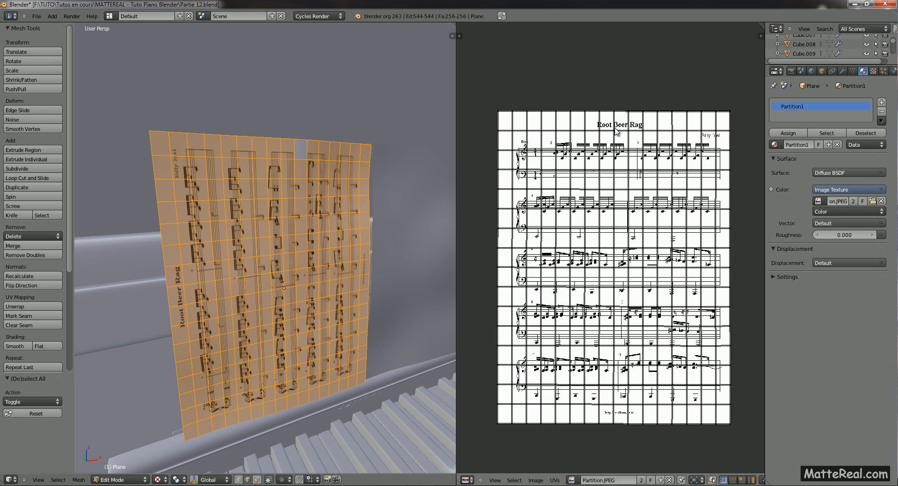
Select all UVs of the left page over the sheet music image.
{"action": "key", "text": "a"}
{"action": "key", "text": "a"}
{"action": "key", "text": "a"}
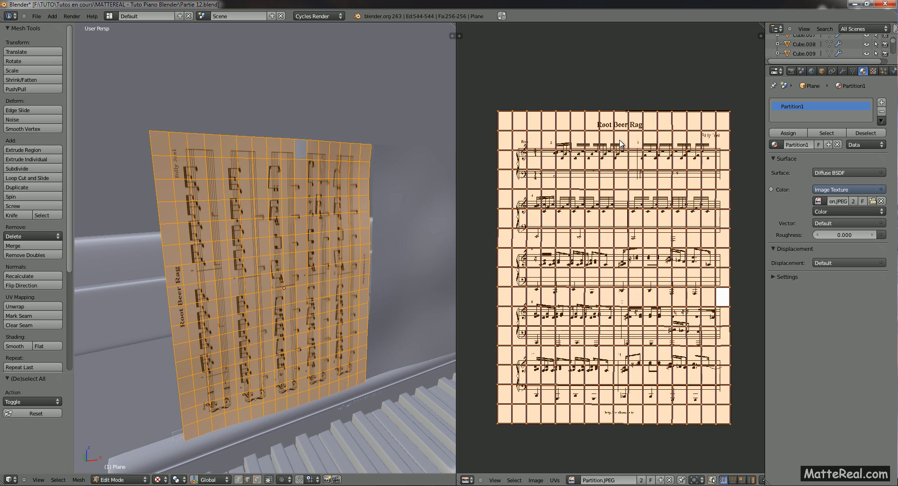
{"action": "key", "text": "a"}
{"action": "key", "text": "a"}
{"action": "key", "text": "a"}
{"action": "key", "text": "a"}
{"action": "middle_click_drag", "start_coordinate": [616, 237], "coordinate": [606, 231]}
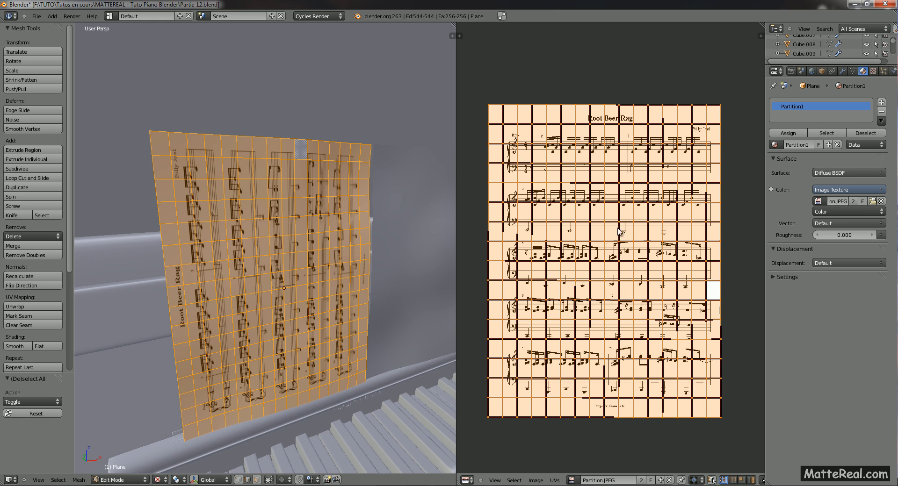
{"action": "scroll", "coordinate": [618, 230], "scroll_direction": "down", "scroll_amount": 1}
{"action": "key", "text": "a"}
{"action": "key", "text": "a"}
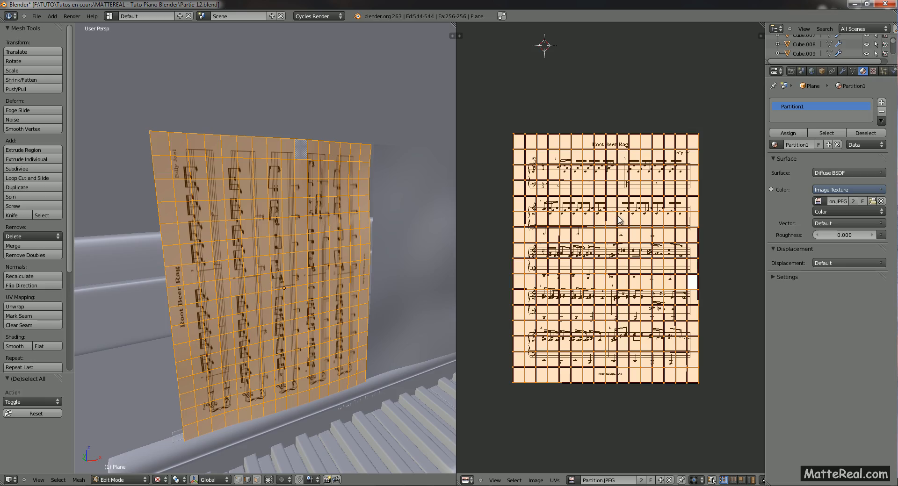
Rotate the page's UVs by -90 degrees.
{"action": "key", "text": "r"}
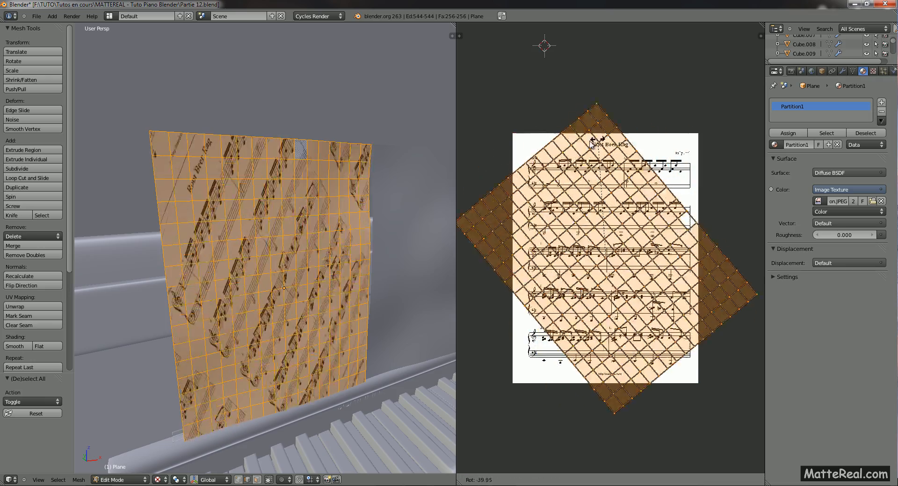
{"action": "right_click", "coordinate": [530, 203]}
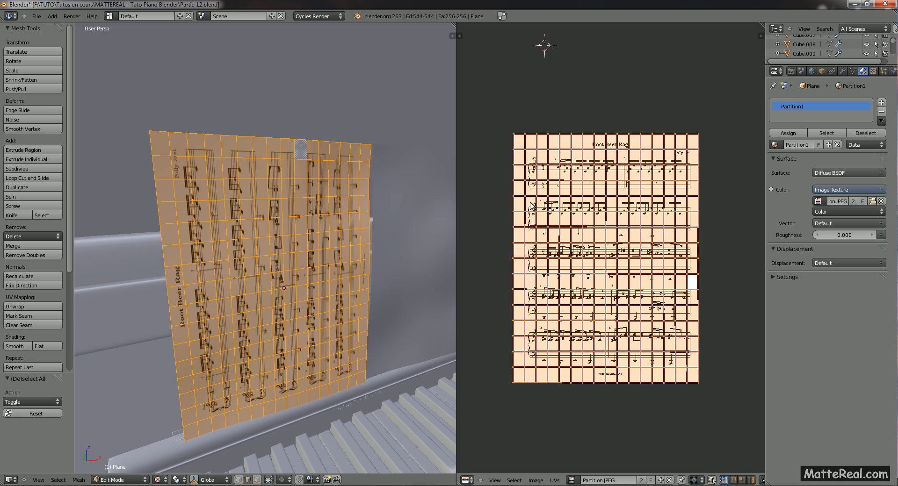
{"action": "type", "text": "r-90"}
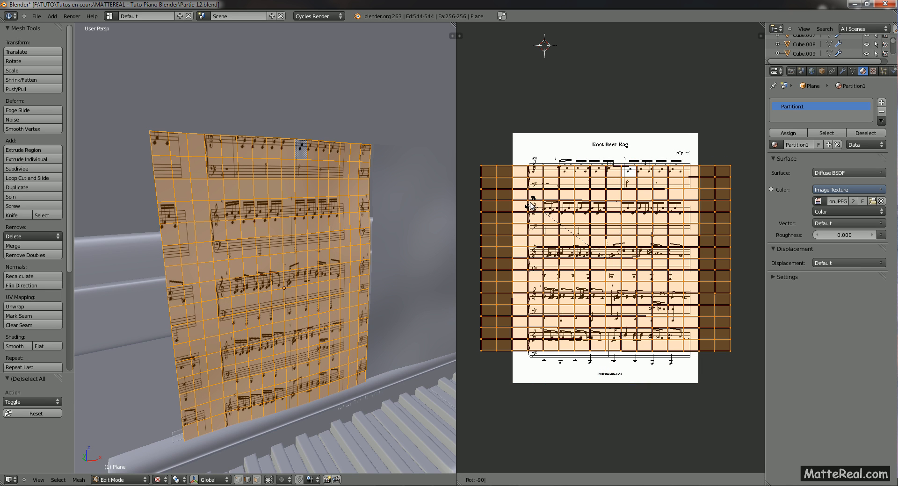
{"action": "key", "text": "Return"}
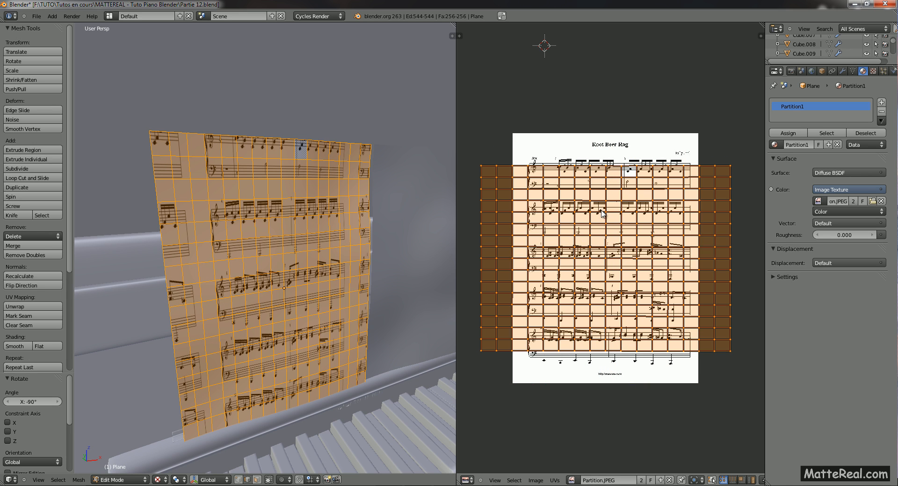
Scale the page's UVs to about 0.729 along X and 1.316 along Y to match the sheet music image.
{"action": "scroll", "coordinate": [601, 213], "scroll_direction": "down", "scroll_amount": 1}
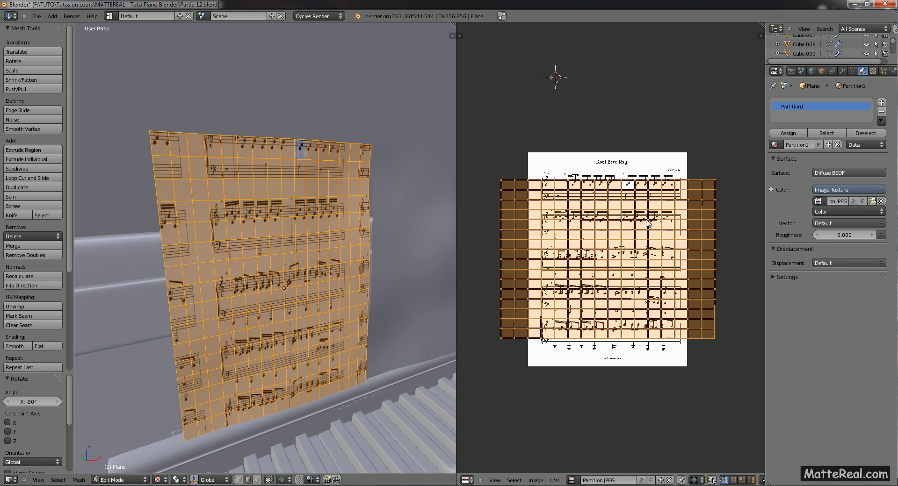
{"action": "key", "text": "s"}
{"action": "key", "text": "x"}
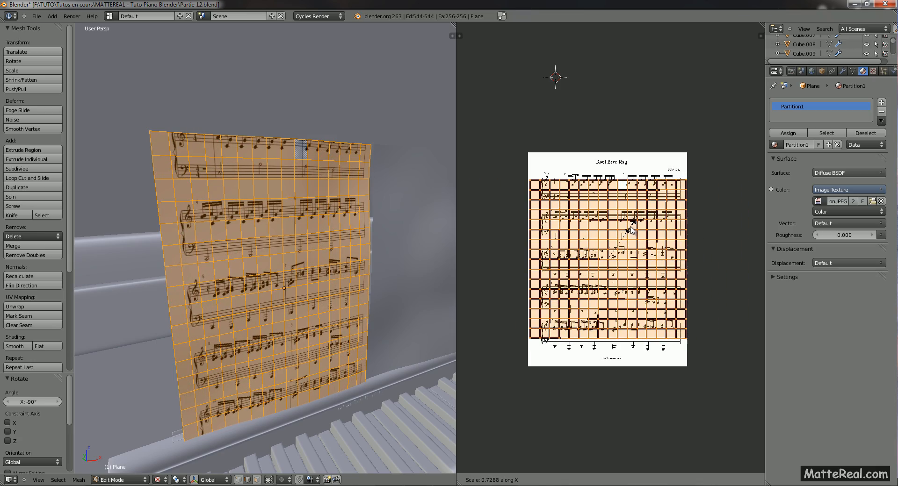
{"action": "left_click", "coordinate": [631, 229]}
{"action": "key", "text": "s"}
{"action": "key", "text": "y"}
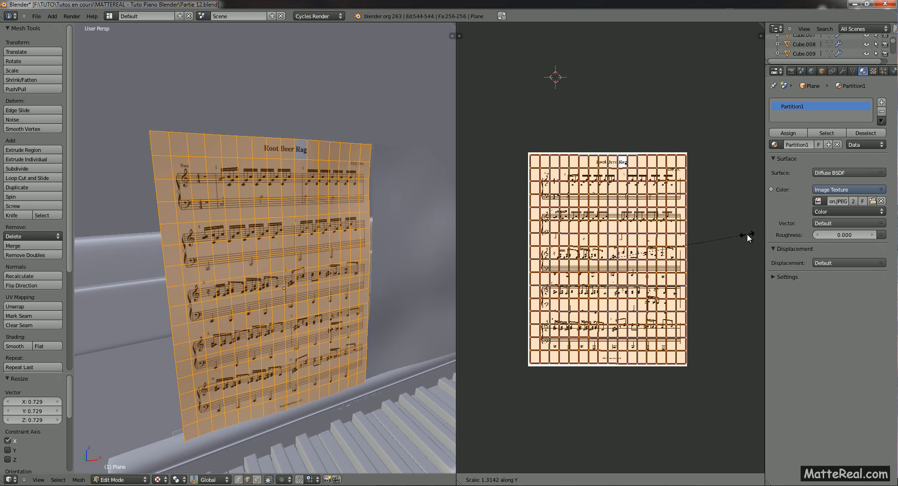
{"action": "left_click", "coordinate": [747, 234]}
Shift the page's UVs along X in two moves, the second by about 0.031, to position the score on the page.
{"action": "key", "text": "g"}
{"action": "key", "text": "x"}
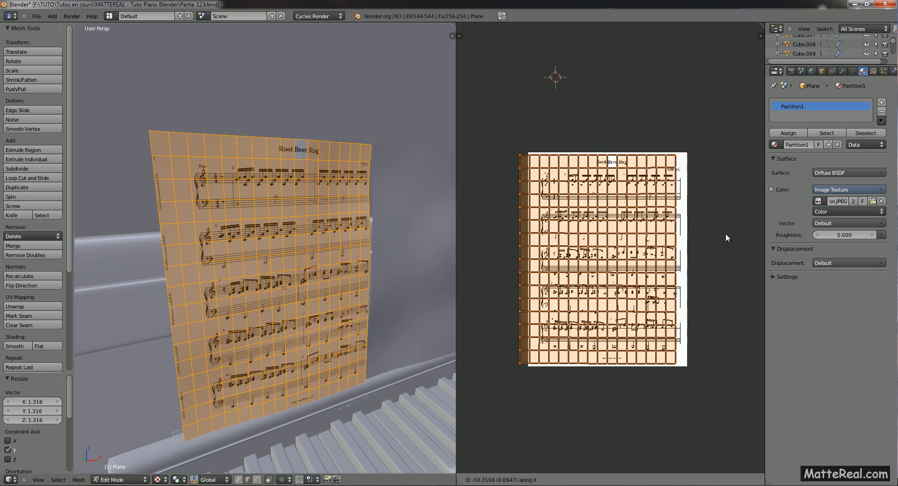
{"action": "left_click", "coordinate": [695, 224]}
{"action": "middle_click_drag", "start_coordinate": [608, 219], "coordinate": [636, 215]}
{"action": "middle_click_drag", "start_coordinate": [635, 215], "coordinate": [624, 221]}
{"action": "key", "text": "g"}
{"action": "key", "text": "x"}
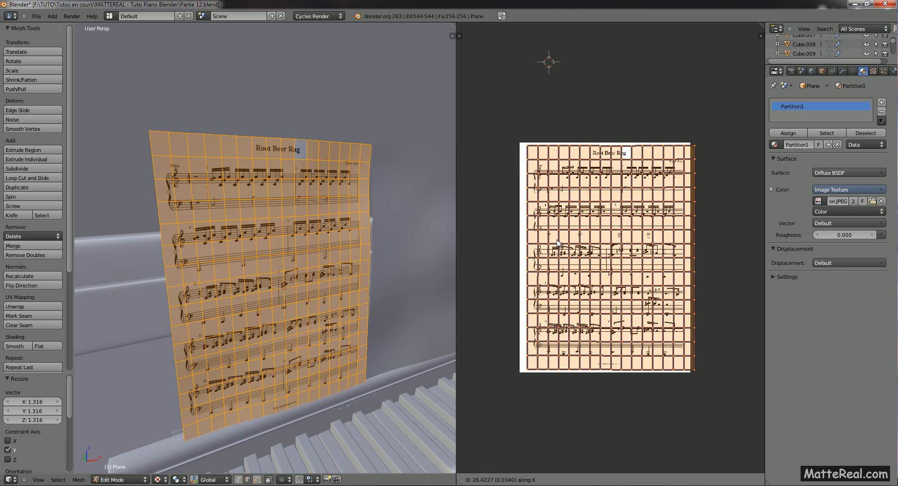
{"action": "left_click", "coordinate": [554, 241]}
Scale the left page's UVs to 0.952 along X to narrow them within the sheet music image.
{"action": "key", "text": "s"}
{"action": "key", "text": "x"}
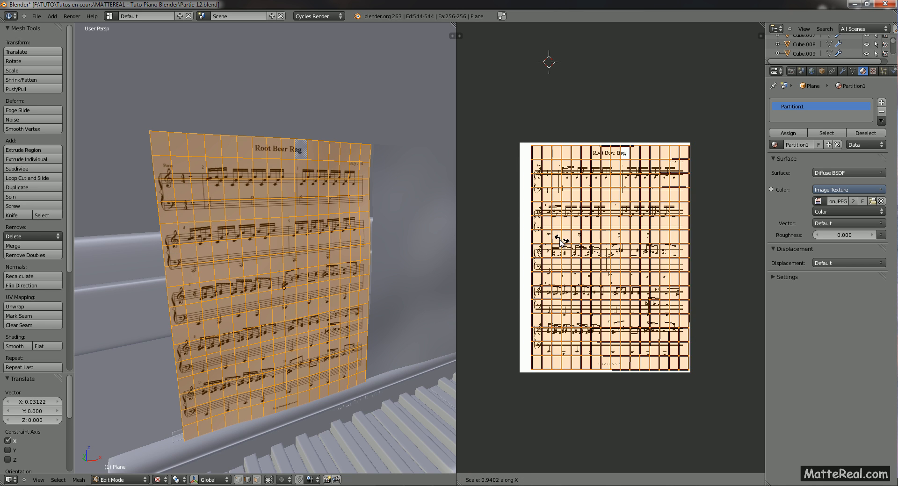
{"action": "left_click", "coordinate": [555, 241]}
Shift the left page's UVs by about -0.010 along X and -0.004 along Y, and leave edit mode.
{"action": "key", "text": "g"}
{"action": "key", "text": "x"}
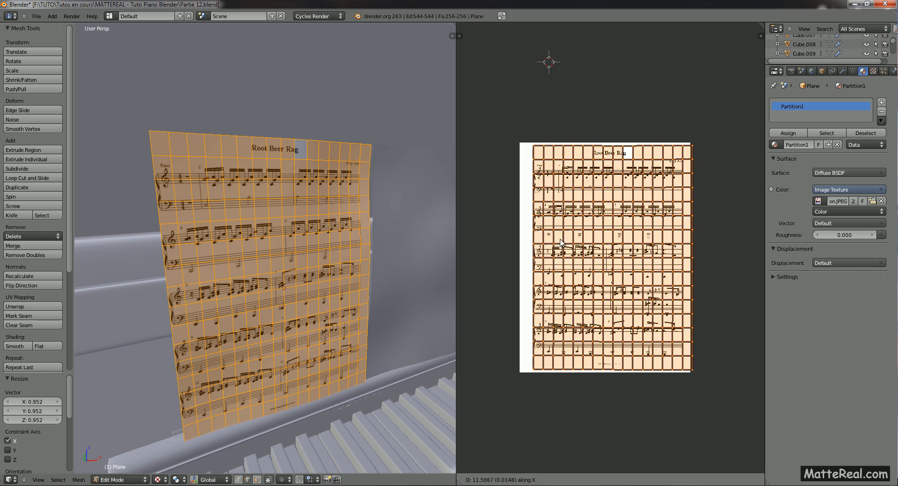
{"action": "left_click", "coordinate": [518, 247]}
{"action": "key", "text": "g"}
{"action": "key", "text": "y"}
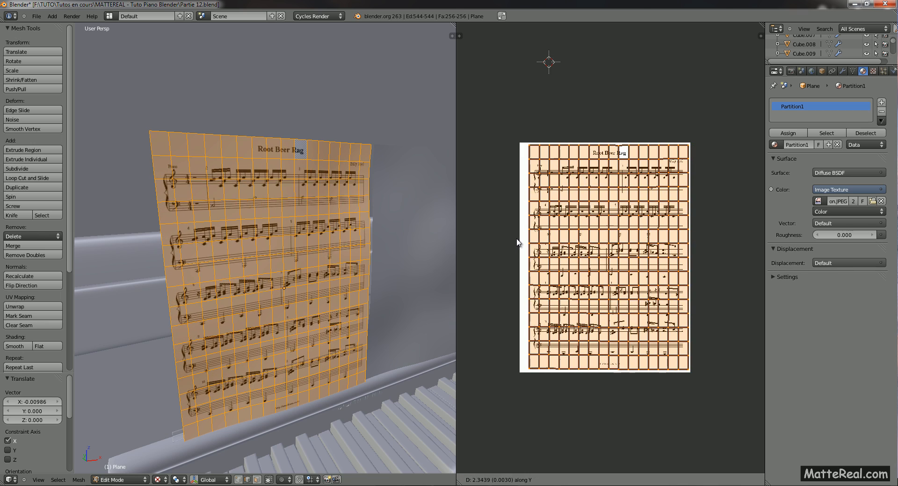
{"action": "left_click", "coordinate": [518, 255]}
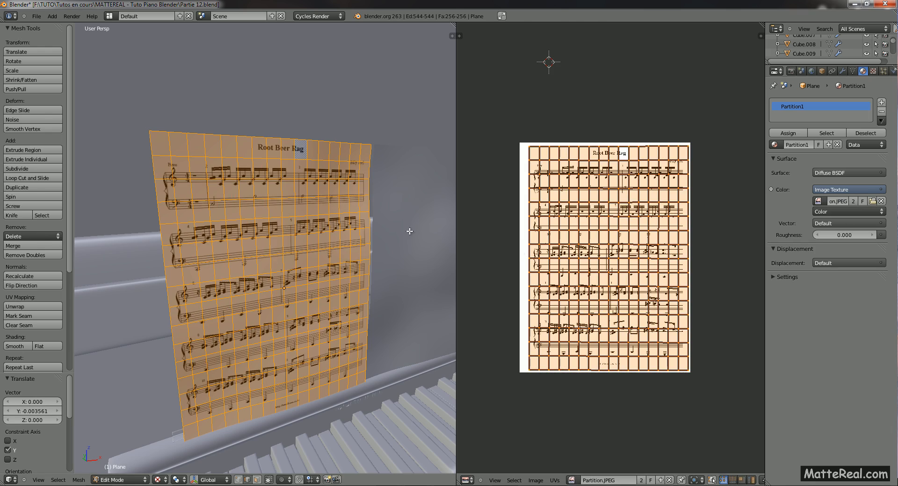
{"action": "key", "text": "Tab"}
Give the right sheet music page a new material named Partition2.
{"action": "mouse_move", "coordinate": [355, 233]}
{"action": "middle_mouse_down"}
{"action": "mouse_move", "coordinate": [388, 250]}
{"action": "mouse_move", "coordinate": [344, 251]}
{"action": "mouse_move", "coordinate": [377, 277]}
{"action": "mouse_move", "coordinate": [403, 282]}
{"action": "mouse_move", "coordinate": [300, 248]}
{"action": "mouse_move", "coordinate": [347, 238]}
{"action": "mouse_move", "coordinate": [349, 250]}
{"action": "mouse_move", "coordinate": [317, 247]}
{"action": "mouse_move", "coordinate": [338, 238]}
{"action": "middle_mouse_up"}
{"action": "scroll", "coordinate": [350, 239], "scroll_direction": "down", "scroll_amount": 3}
{"action": "scroll", "coordinate": [358, 248], "scroll_direction": "up", "scroll_amount": 2}
{"action": "right_click", "coordinate": [325, 237]}
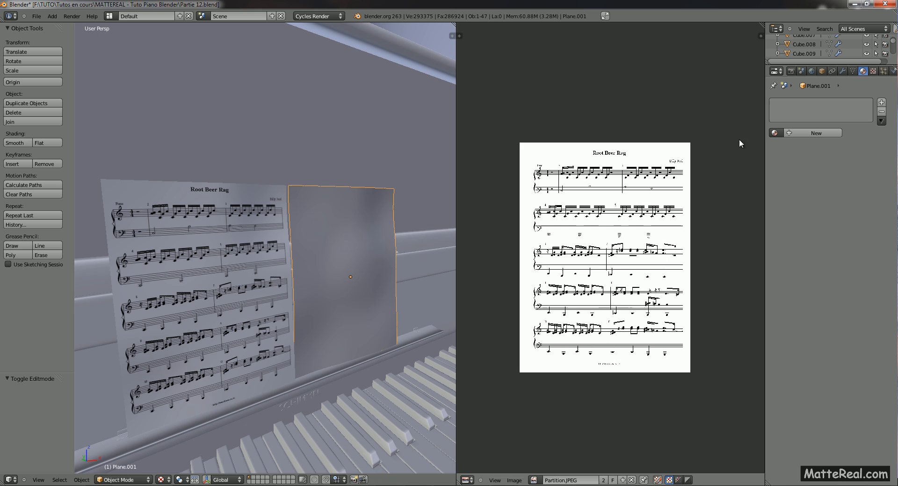
{"action": "left_click", "coordinate": [811, 133]}
{"action": "left_click", "coordinate": [798, 132]}
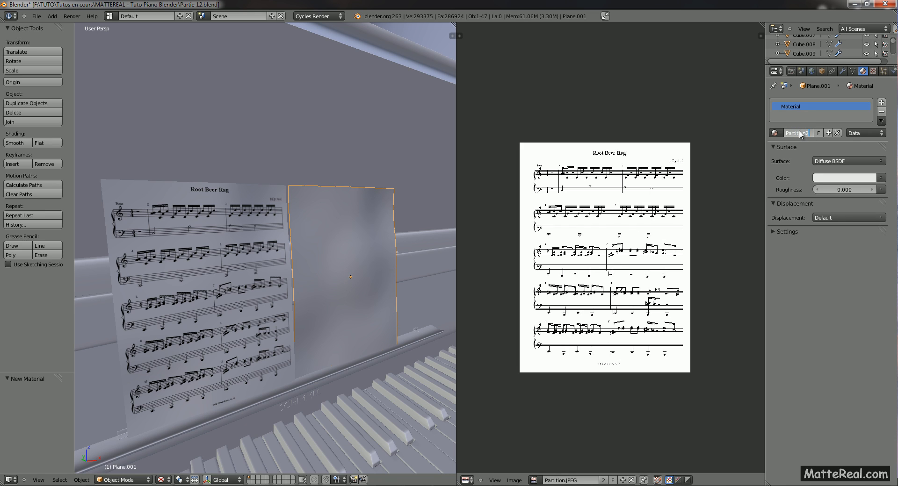
{"action": "key", "text": "Return"}
Unwrap all faces of the right page with the standard Unwrap method.
{"action": "key", "text": "Tab"}
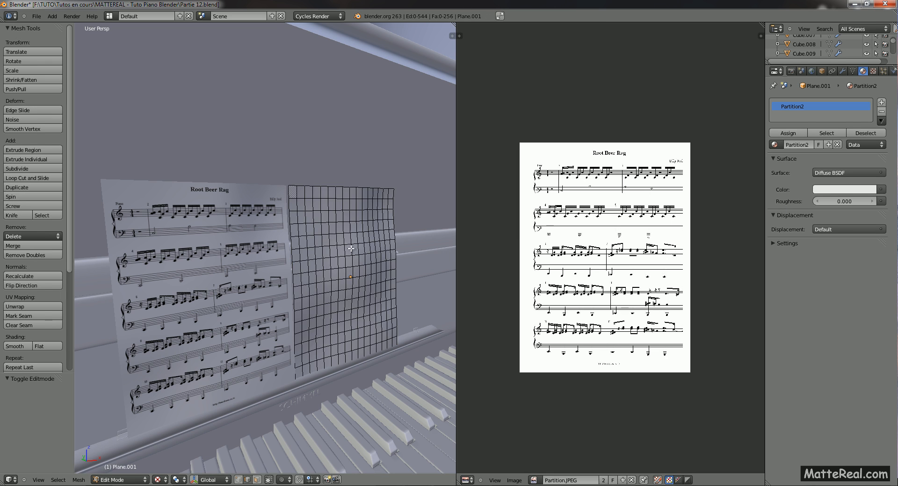
{"action": "scroll", "coordinate": [351, 249], "scroll_direction": "down", "scroll_amount": 2}
{"action": "key", "text": "a"}
{"action": "scroll", "coordinate": [351, 234], "scroll_direction": "up", "scroll_amount": 5}
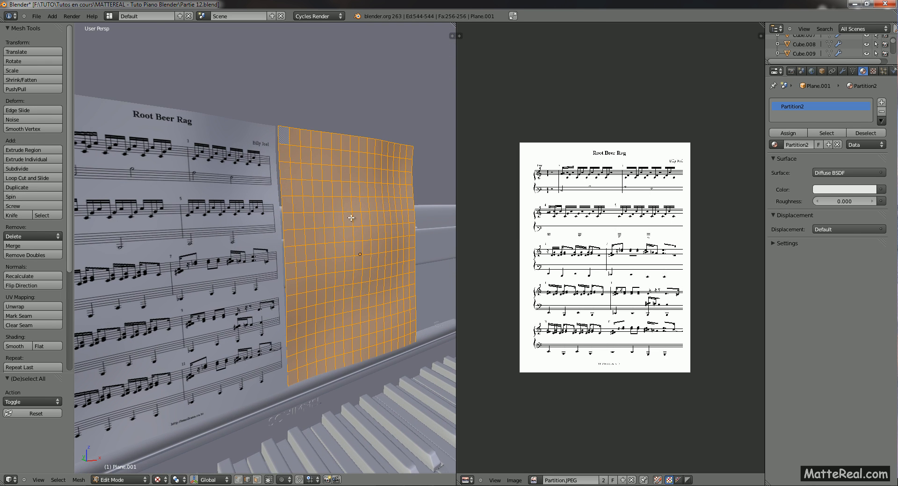
{"action": "middle_click_drag", "start_coordinate": [351, 218], "coordinate": [335, 232]}
{"action": "key", "text": "u"}
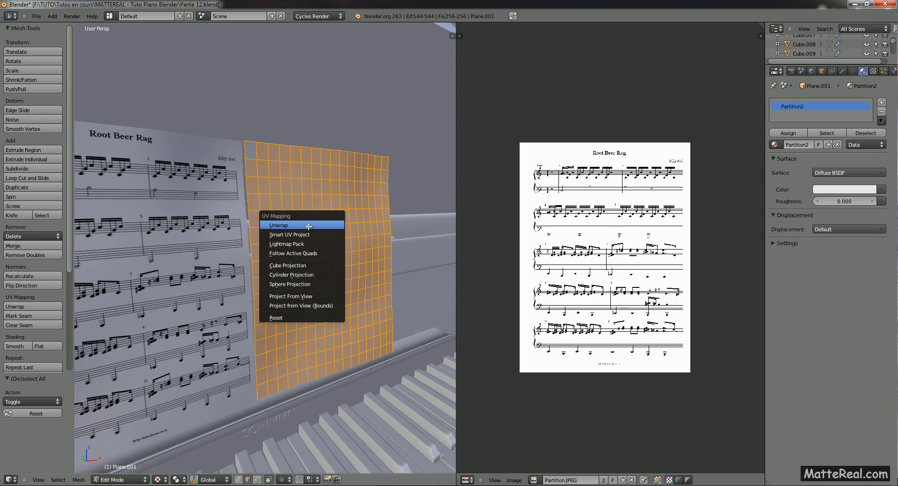
{"action": "left_click", "coordinate": [294, 225]}
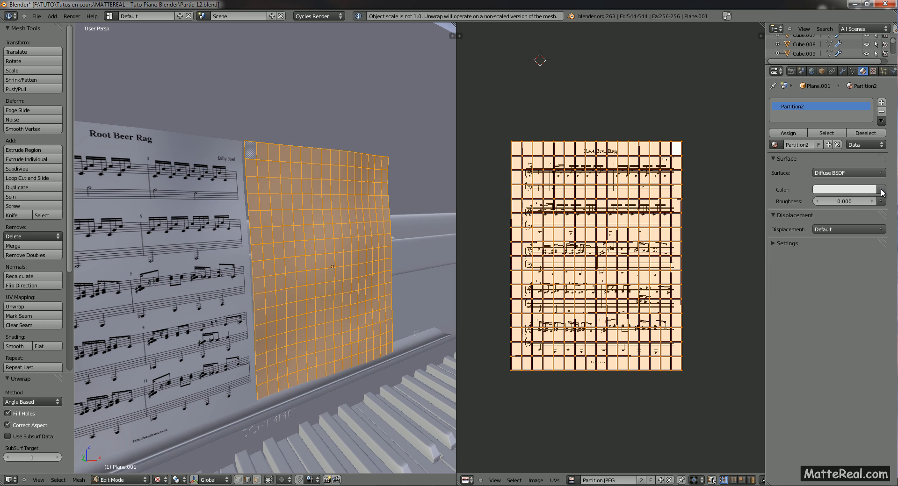
Set the Partition2 material's color to an Image Texture using Partition2.JPEG from the C: drive.
{"action": "left_click", "coordinate": [881, 190]}
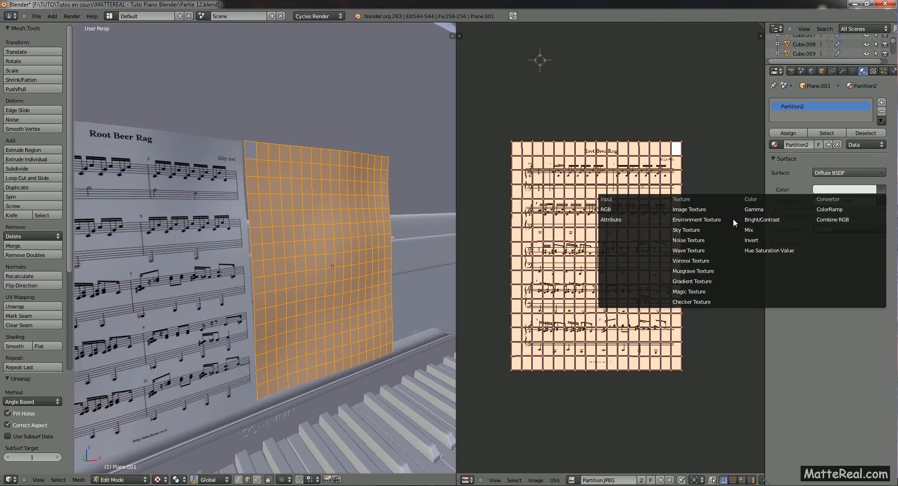
{"action": "left_click", "coordinate": [689, 210]}
{"action": "left_click", "coordinate": [771, 181]}
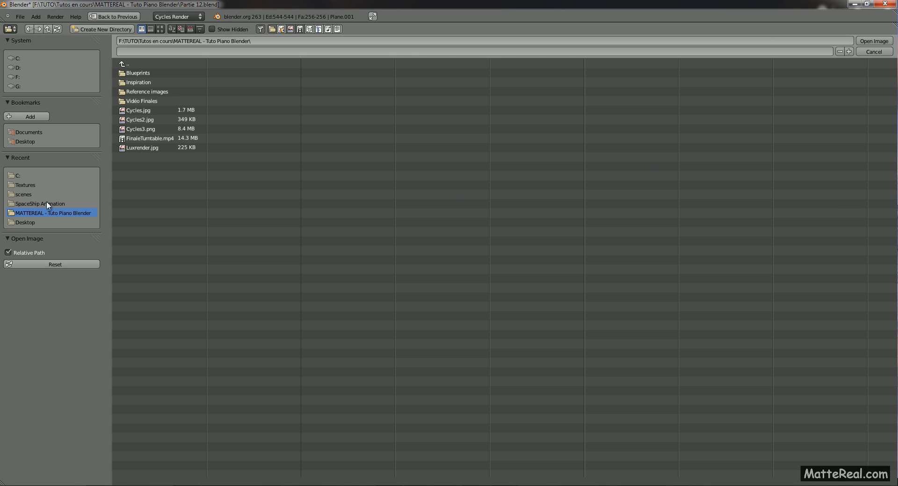
{"action": "left_click", "coordinate": [16, 58]}
{"action": "left_click", "coordinate": [153, 221]}
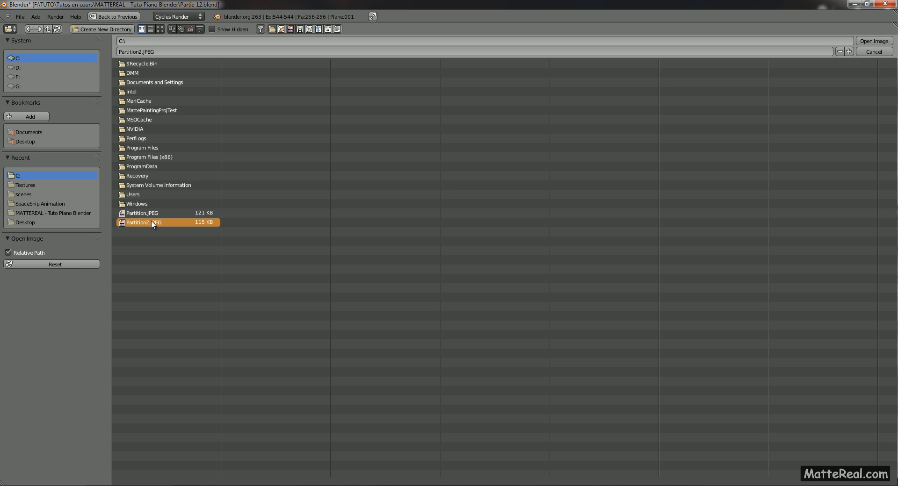
{"action": "left_click", "coordinate": [876, 42]}
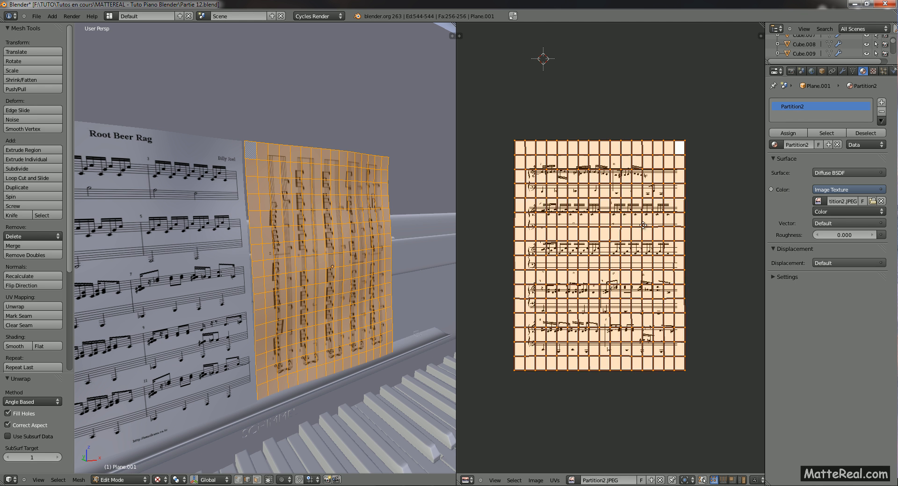
Rotate the right page's UVs by -90 degrees.
{"action": "scroll", "coordinate": [363, 265], "scroll_direction": "up", "scroll_amount": 5}
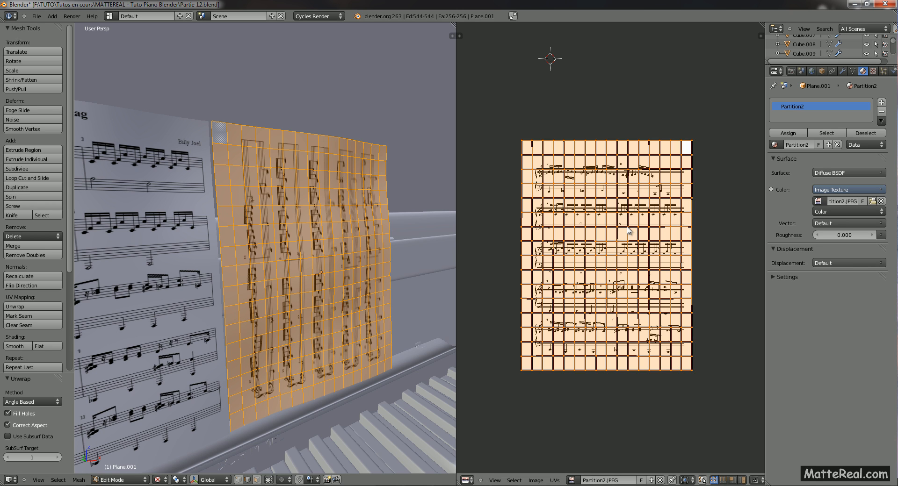
{"action": "type", "text": "r-90"}
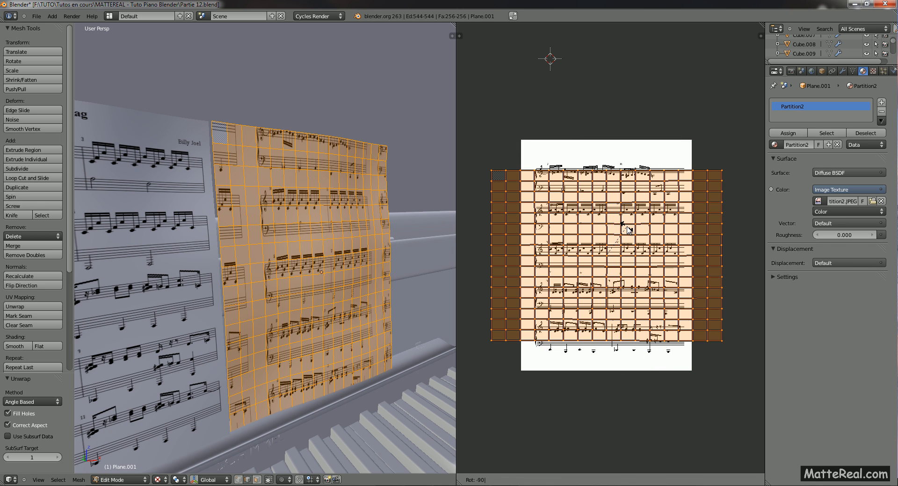
{"action": "key", "text": "Return"}
Scale the right page's UVs to about 0.719 along X and 1.258 along Y over the score image.
{"action": "middle_click_drag", "start_coordinate": [356, 282], "coordinate": [334, 285], "text": "shift"}
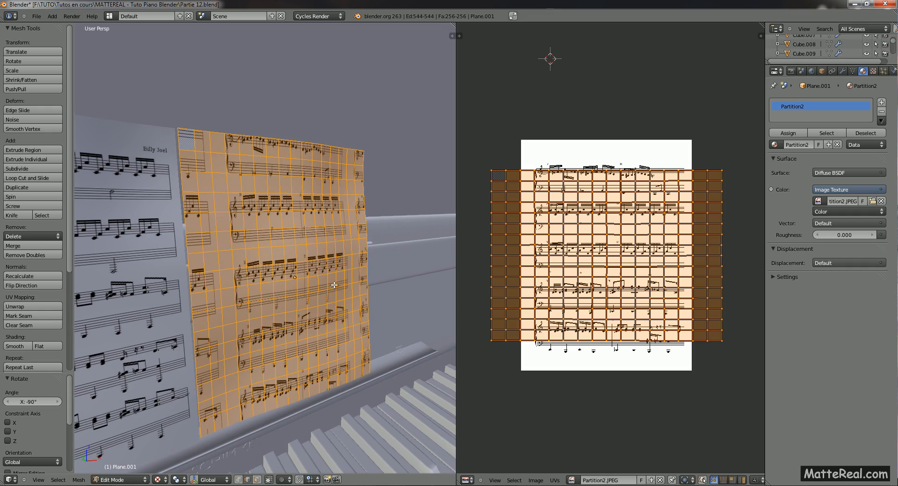
{"action": "key", "text": "s"}
{"action": "key", "text": "x"}
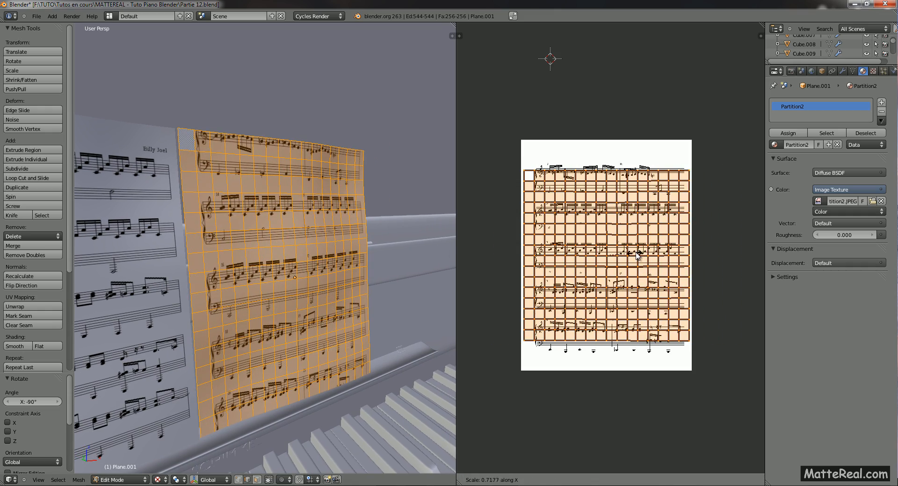
{"action": "left_click", "coordinate": [664, 246]}
{"action": "key", "text": "s"}
{"action": "key", "text": "y"}
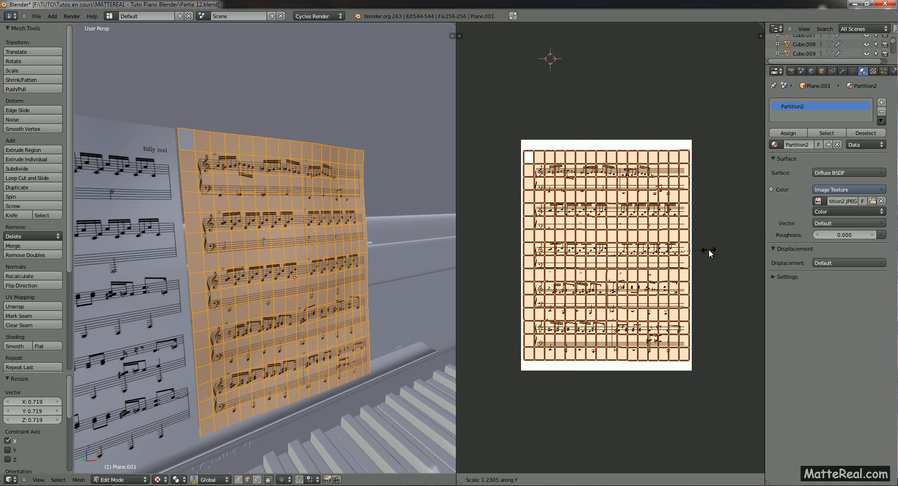
{"action": "left_click", "coordinate": [705, 247]}
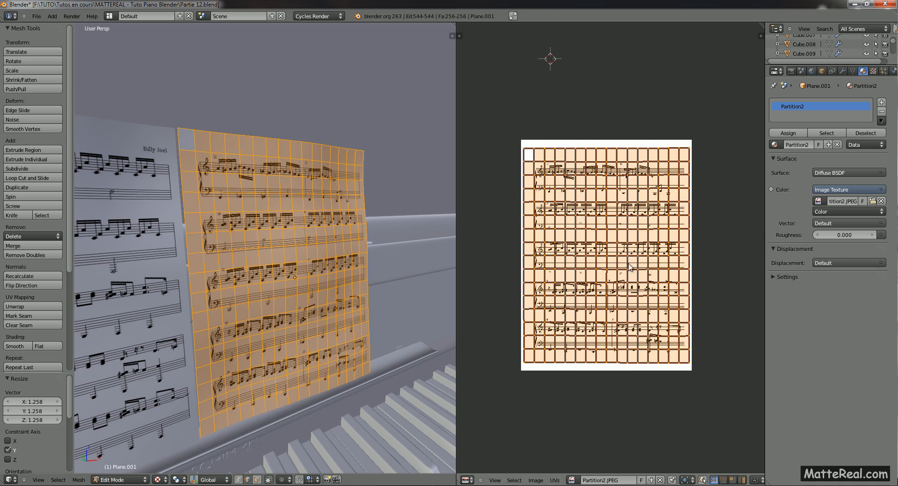
Shift the right page's UVs by about 0.015 along Y.
{"action": "middle_click_drag", "start_coordinate": [314, 312], "coordinate": [389, 305], "text": "shift"}
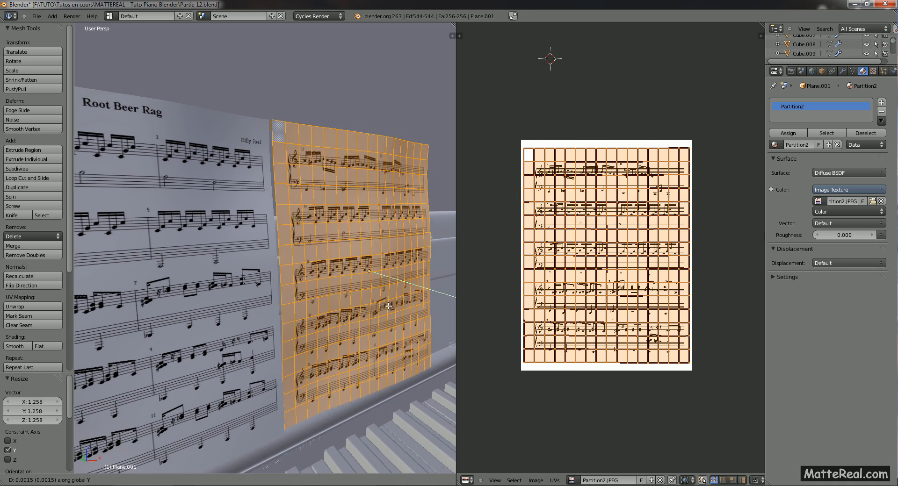
{"action": "key", "text": "g"}
{"action": "key", "text": "y"}
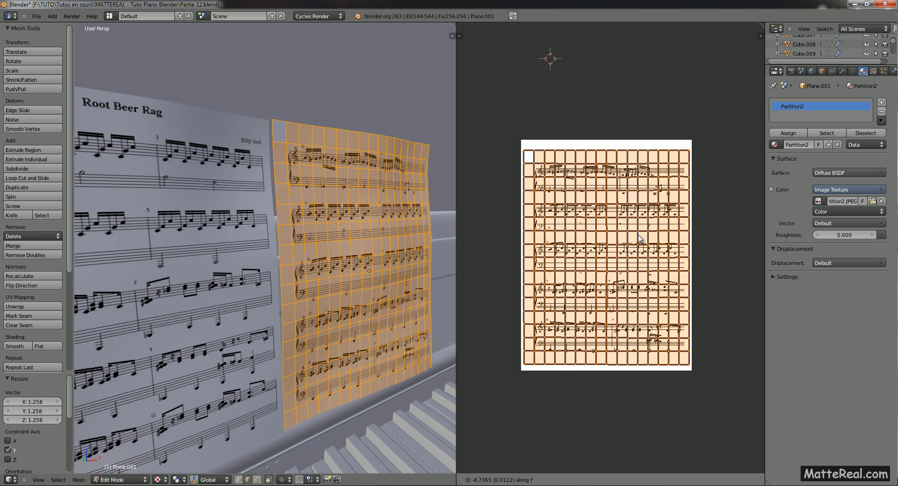
{"action": "left_click", "coordinate": [640, 193]}
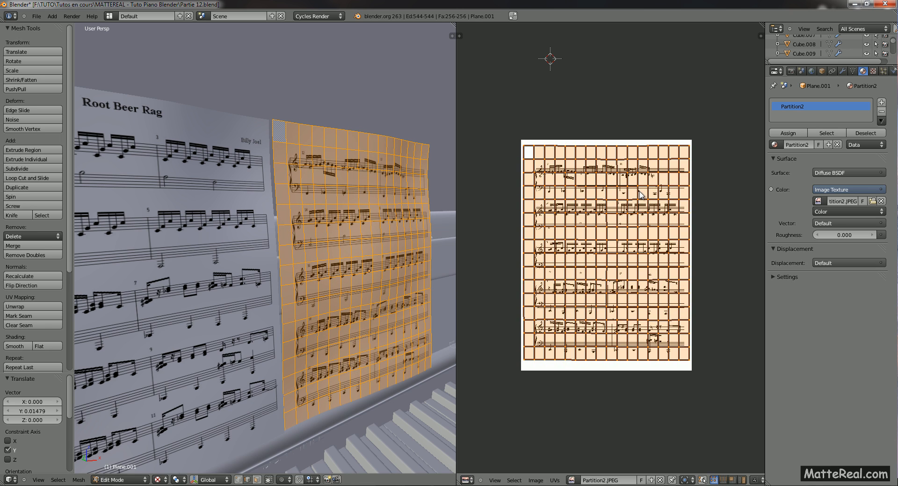
Scale the right page's UVs to about 1.039 along Y, shift them by about -0.025 along Y, and leave edit mode.
{"action": "key", "text": "s"}
{"action": "key", "text": "y"}
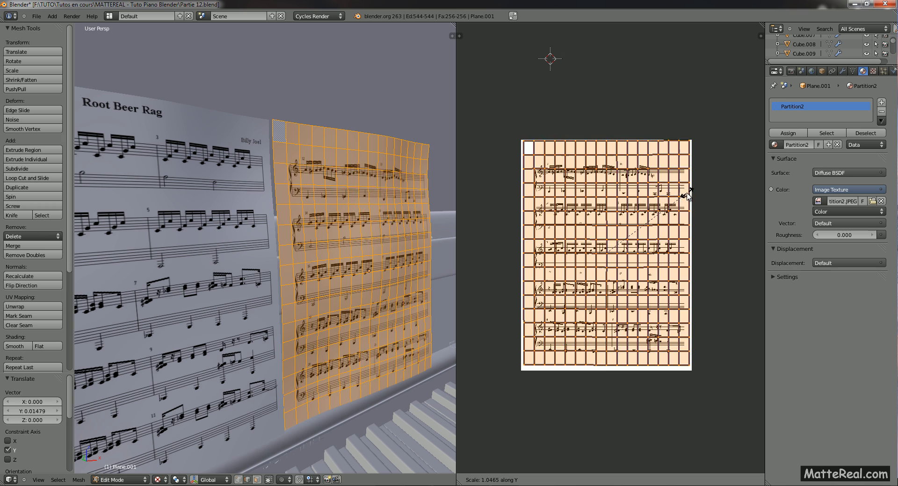
{"action": "left_click", "coordinate": [683, 196]}
{"action": "key", "text": "g"}
{"action": "key", "text": "y"}
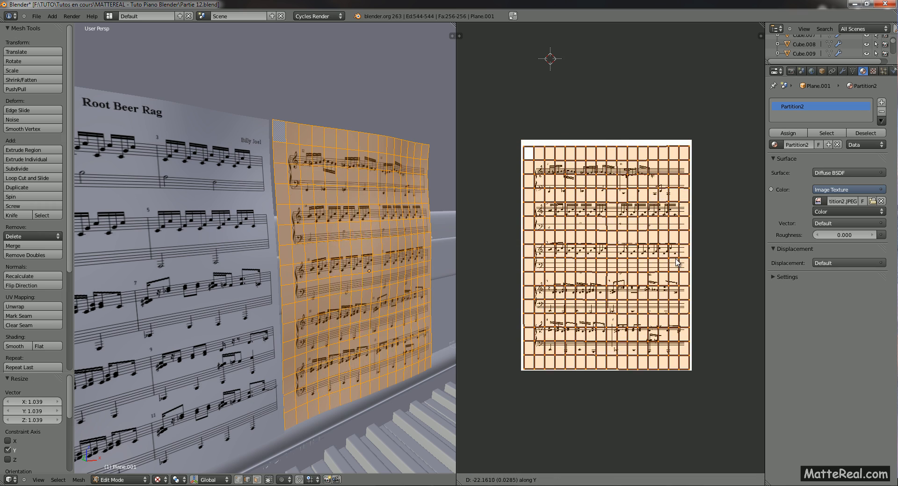
{"action": "left_click", "coordinate": [680, 255]}
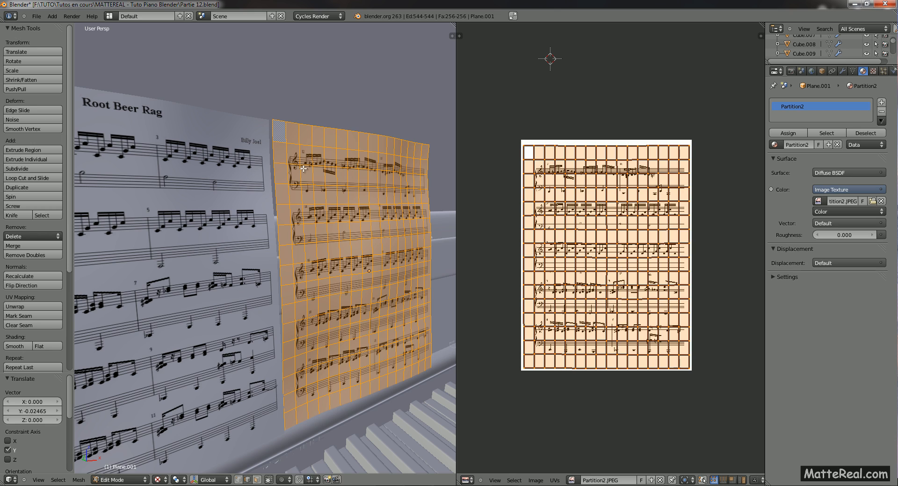
{"action": "key", "text": "Tab"}
Examine the score textures on both pages up close and on the whole piano, with everything deselected.
{"action": "middle_click_drag", "start_coordinate": [365, 262], "coordinate": [286, 248]}
{"action": "scroll", "coordinate": [315, 274], "scroll_direction": "down", "scroll_amount": 3}
{"action": "scroll", "coordinate": [287, 248], "scroll_direction": "up", "scroll_amount": 6}
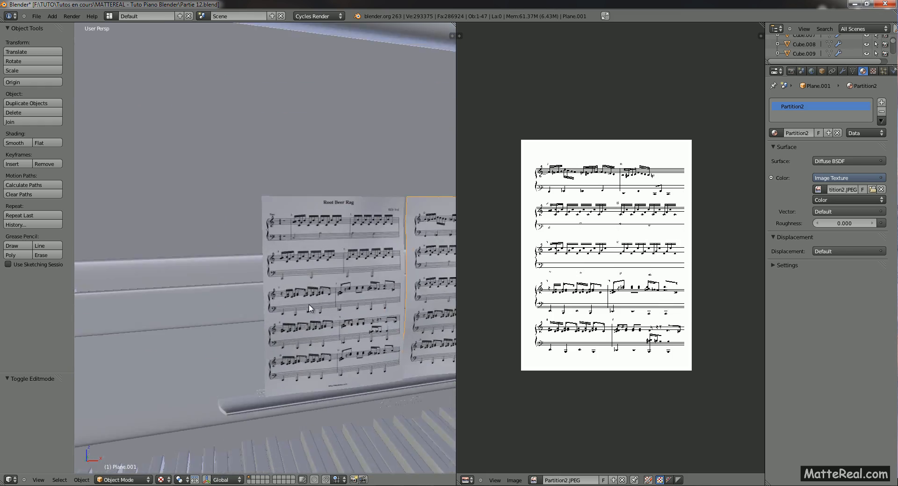
{"action": "scroll", "coordinate": [253, 260], "scroll_direction": "up", "scroll_amount": 5}
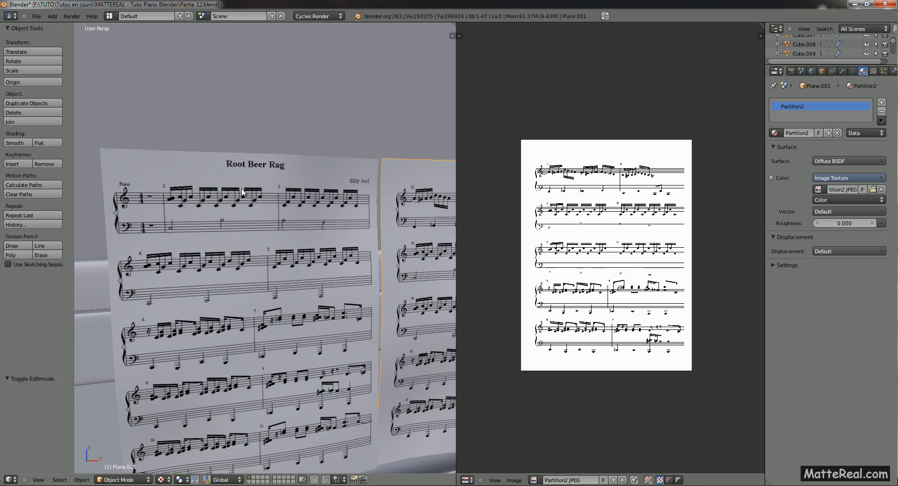
{"action": "scroll", "coordinate": [273, 272], "scroll_direction": "down", "scroll_amount": 5}
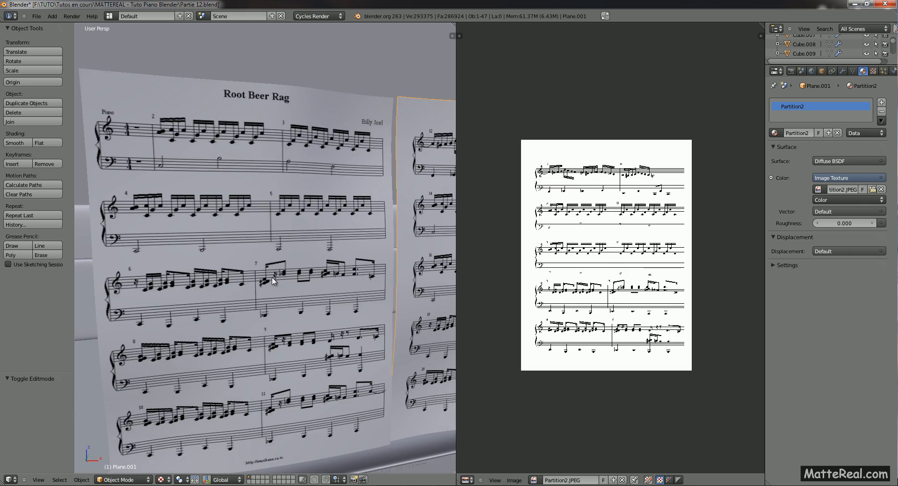
{"action": "middle_click_drag", "start_coordinate": [273, 255], "coordinate": [299, 280]}
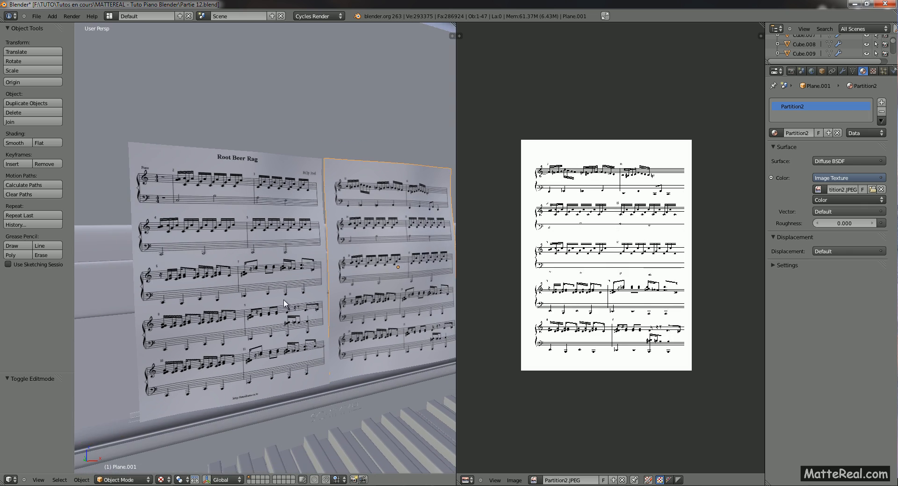
{"action": "key", "text": "a"}
{"action": "middle_click_drag", "start_coordinate": [341, 223], "coordinate": [245, 231]}
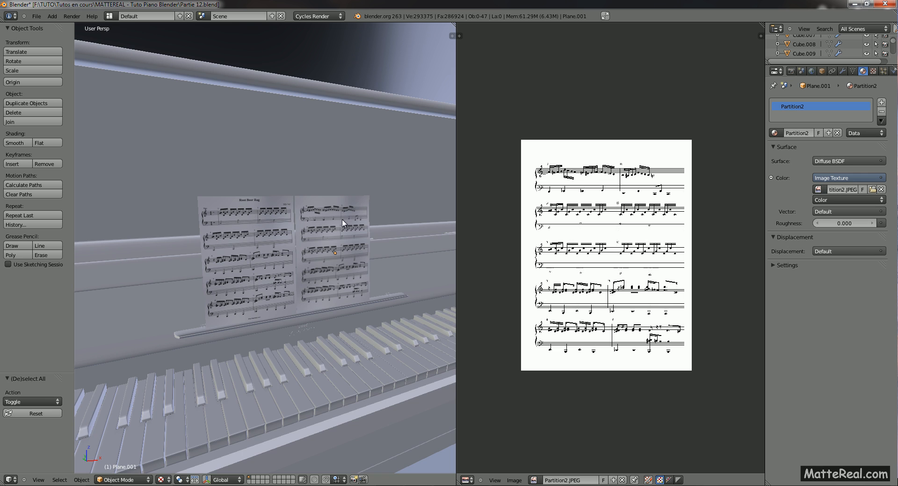
{"action": "middle_click_drag", "start_coordinate": [344, 225], "coordinate": [322, 231]}
{"action": "scroll", "coordinate": [307, 233], "scroll_direction": "down", "scroll_amount": 8}
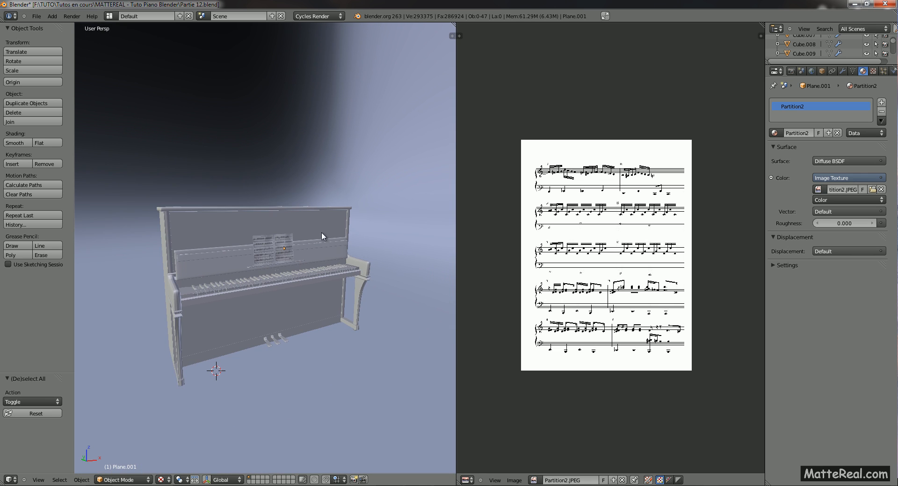
Select the backdrop plane and merge the two editors into a single large 3D view showing the whole set.
{"action": "right_click", "coordinate": [377, 185]}
{"action": "mouse_move", "coordinate": [368, 186]}
{"action": "middle_mouse_down"}
{"action": "mouse_move", "coordinate": [371, 176]}
{"action": "mouse_move", "coordinate": [374, 186]}
{"action": "middle_mouse_up"}
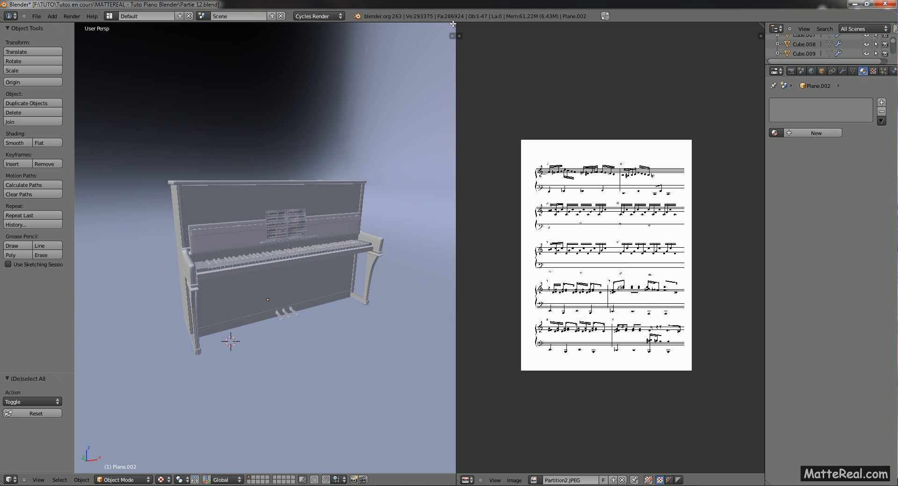
{"action": "mouse_move", "coordinate": [454, 23]}
{"action": "left_mouse_down"}
{"action": "mouse_move", "coordinate": [496, 23]}
{"action": "mouse_move", "coordinate": [439, 24]}
{"action": "mouse_move", "coordinate": [455, 27]}
{"action": "left_mouse_up"}
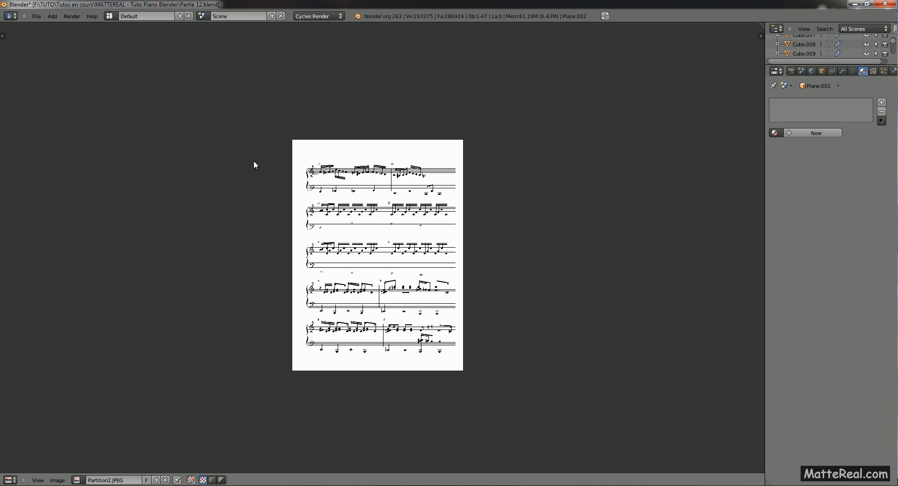
{"action": "left_click", "coordinate": [10, 481]}
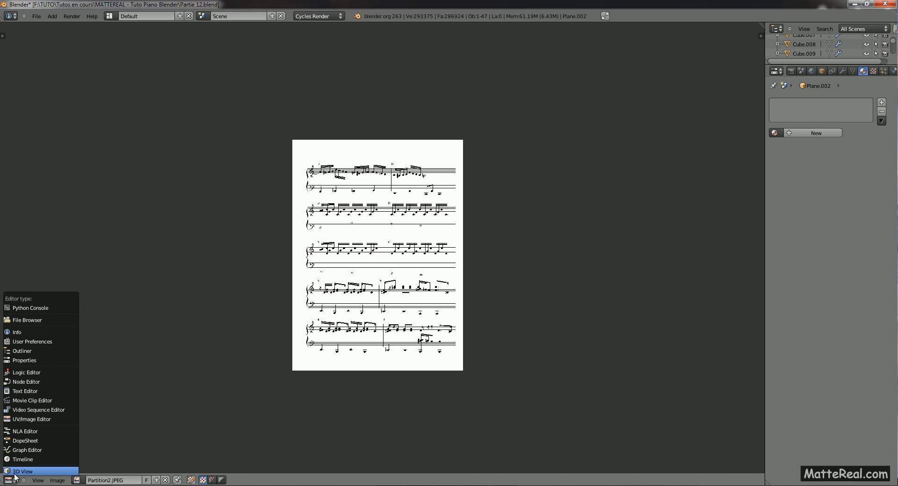
{"action": "left_click", "coordinate": [16, 472]}
{"action": "left_click", "coordinate": [10, 480]}
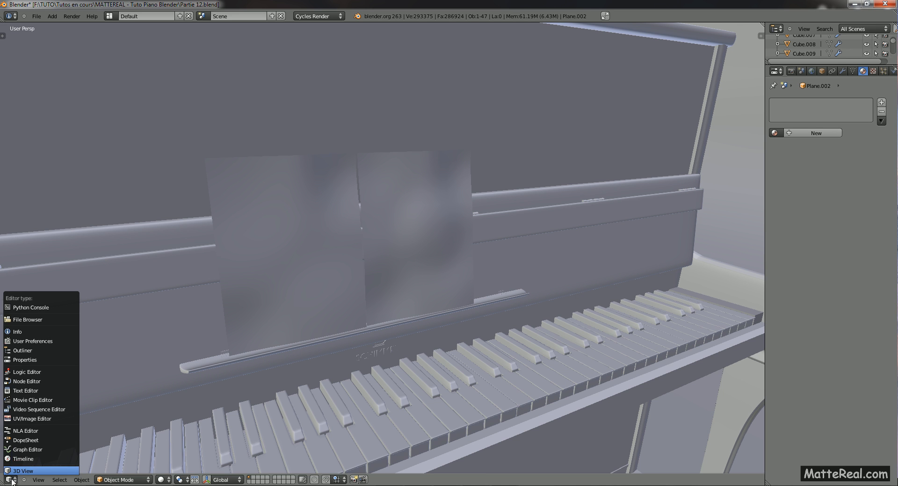
{"action": "scroll", "coordinate": [439, 207], "scroll_direction": "down", "scroll_amount": 7}
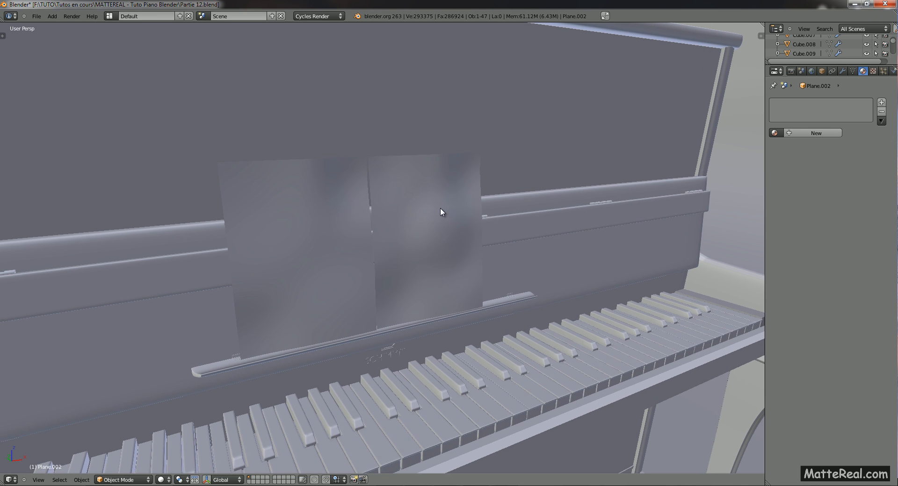
{"action": "scroll", "coordinate": [524, 145], "scroll_direction": "down", "scroll_amount": 10}
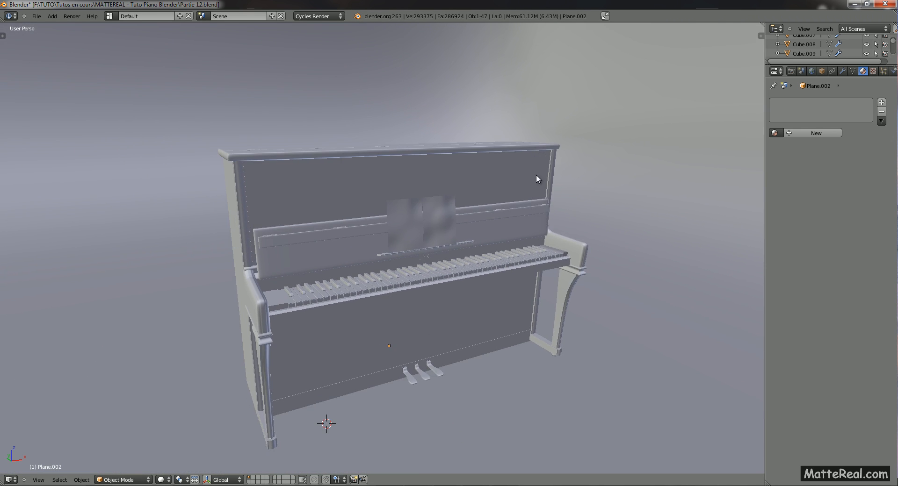
{"action": "scroll", "coordinate": [506, 160], "scroll_direction": "up", "scroll_amount": 6}
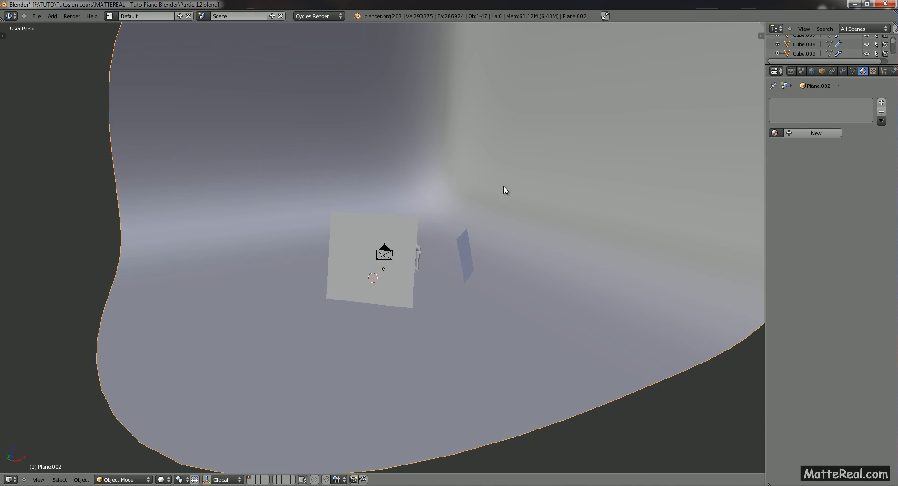
Create a diffuse material named Sol on the backdrop plane and give it a dark blue-grey color.
{"action": "left_click", "coordinate": [800, 133]}
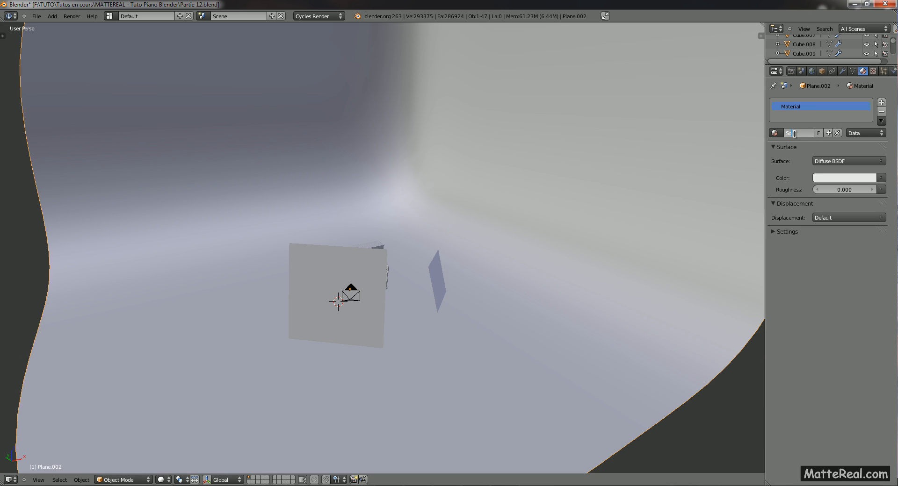
{"action": "left_click", "coordinate": [864, 177]}
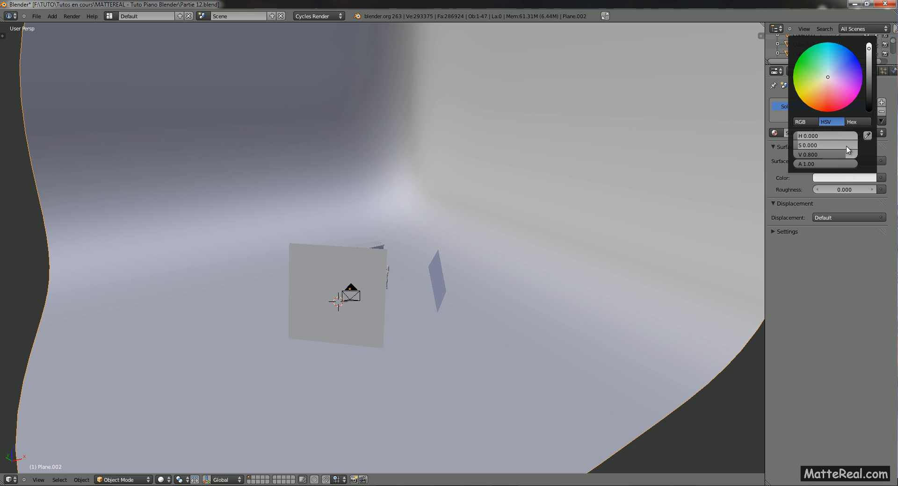
{"action": "left_click_drag", "start_coordinate": [869, 63], "coordinate": [838, 69]}
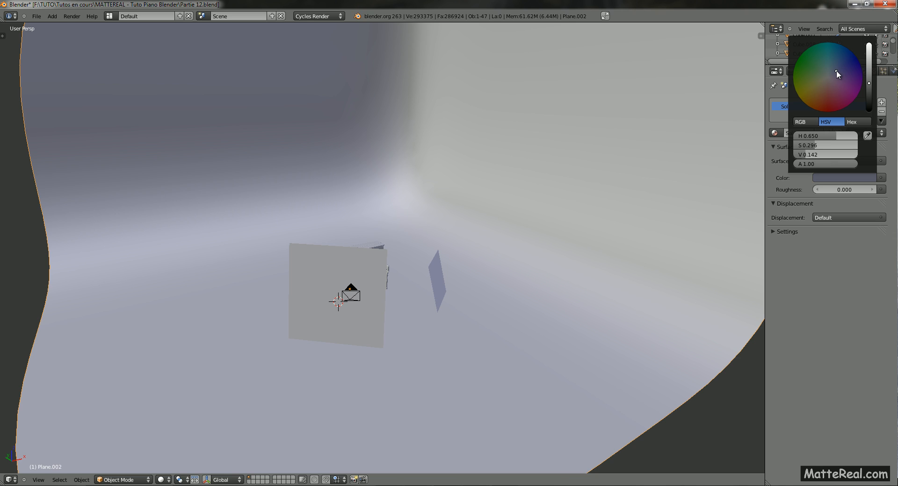
{"action": "left_click_drag", "start_coordinate": [813, 146], "coordinate": [803, 153]}
{"action": "middle_click_drag", "start_coordinate": [543, 240], "coordinate": [572, 260], "text": "shift"}
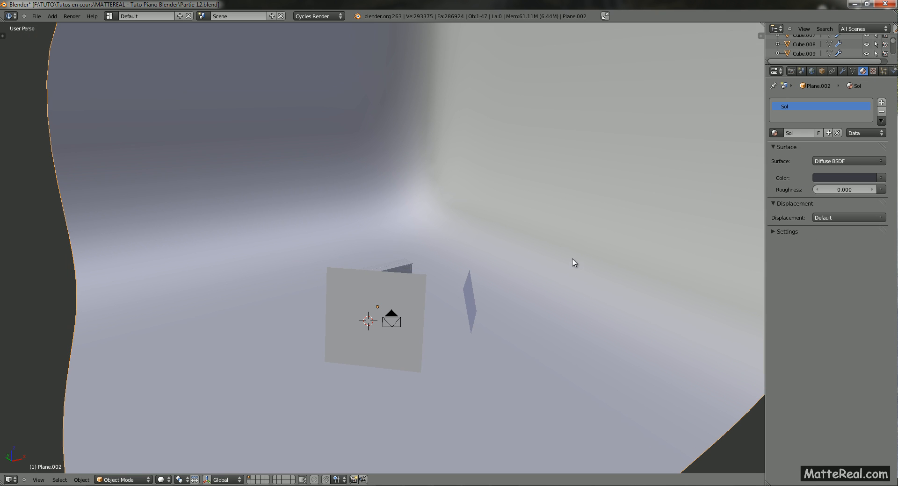
Preview the scene through the camera with rendered shading.
{"action": "key", "text": "KP_0"}
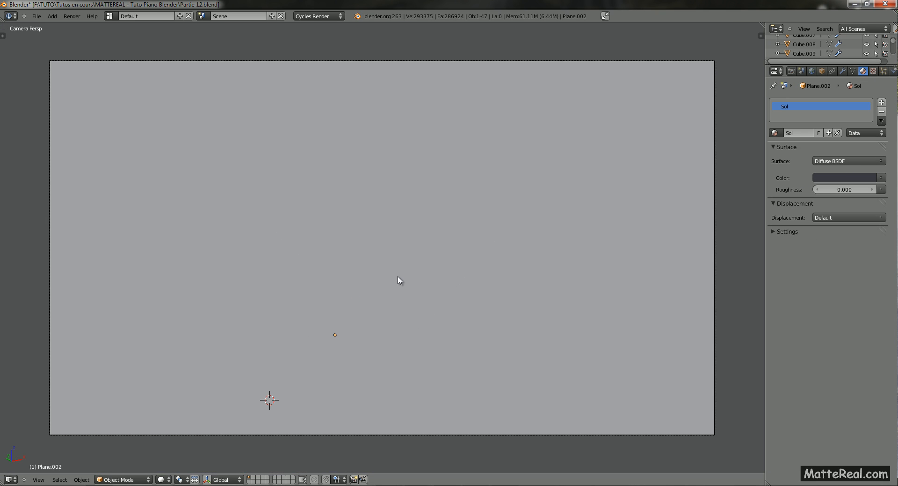
{"action": "left_click", "coordinate": [161, 480]}
{"action": "left_click", "coordinate": [176, 419]}
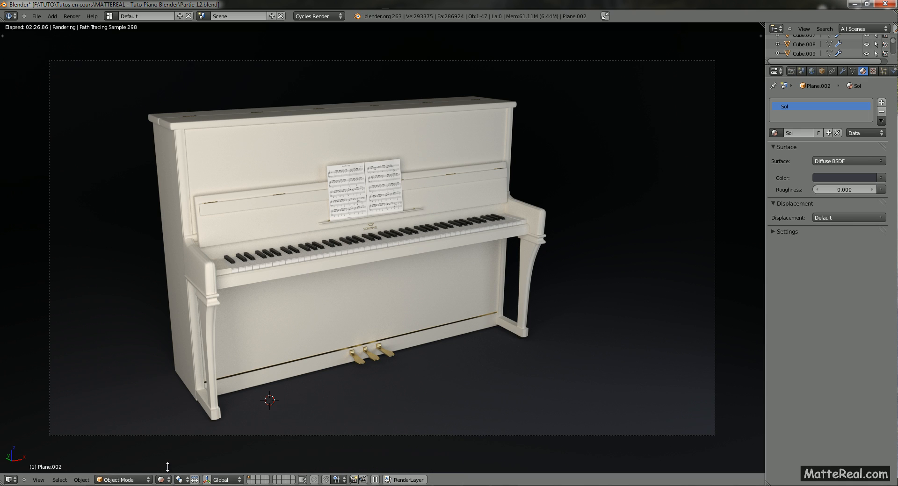
Leave the rendered preview, show the camera view in wireframe, and deselect everything.
{"action": "key", "text": "shift+z"}
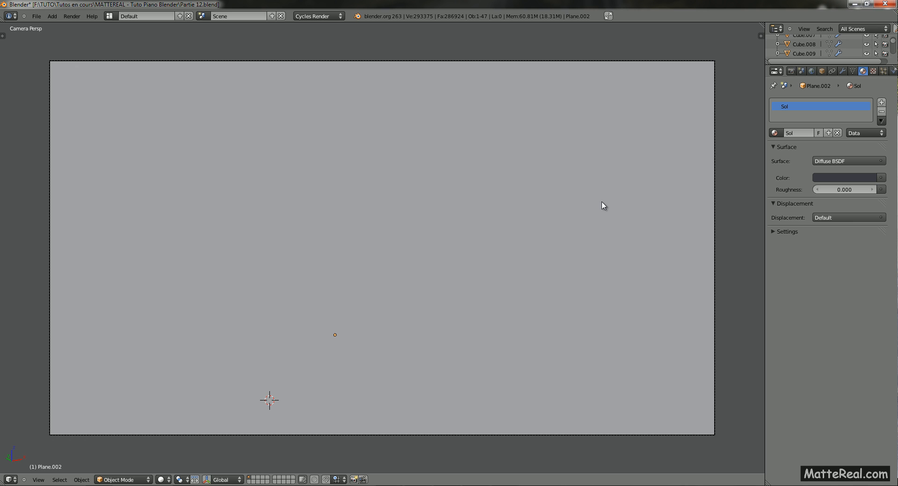
{"action": "middle_click_drag", "start_coordinate": [505, 315], "coordinate": [466, 301]}
{"action": "key", "text": "KP_0"}
{"action": "key", "text": "z"}
{"action": "key", "text": "a"}
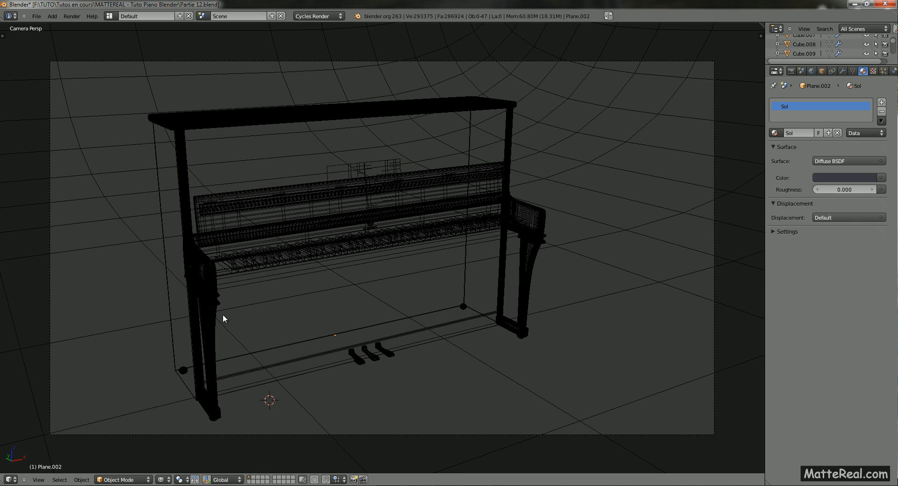
Set the Cycles render samples to 1000 in the scene's render settings.
{"action": "left_click", "coordinate": [790, 72]}
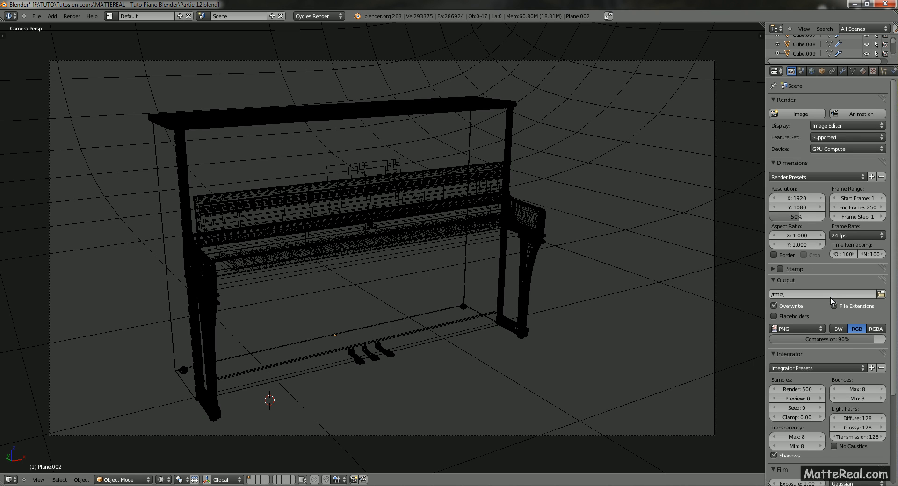
{"action": "scroll", "coordinate": [815, 309], "scroll_direction": "down", "scroll_amount": 2}
{"action": "scroll", "coordinate": [815, 309], "scroll_direction": "down", "scroll_amount": 2}
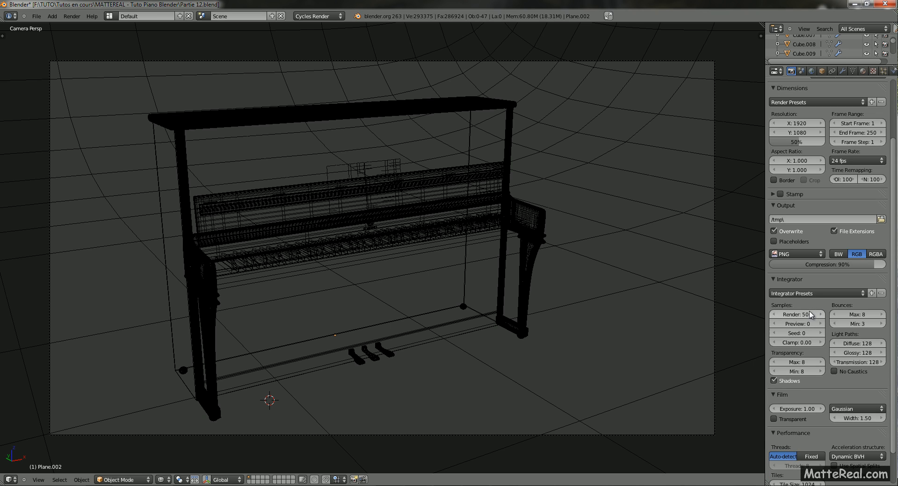
{"action": "left_click", "coordinate": [806, 315]}
{"action": "type", "text": "10"}
{"action": "key", "text": "Return"}
{"action": "left_click", "coordinate": [805, 314]}
{"action": "type", "text": "00"}
{"action": "key", "text": "Return"}
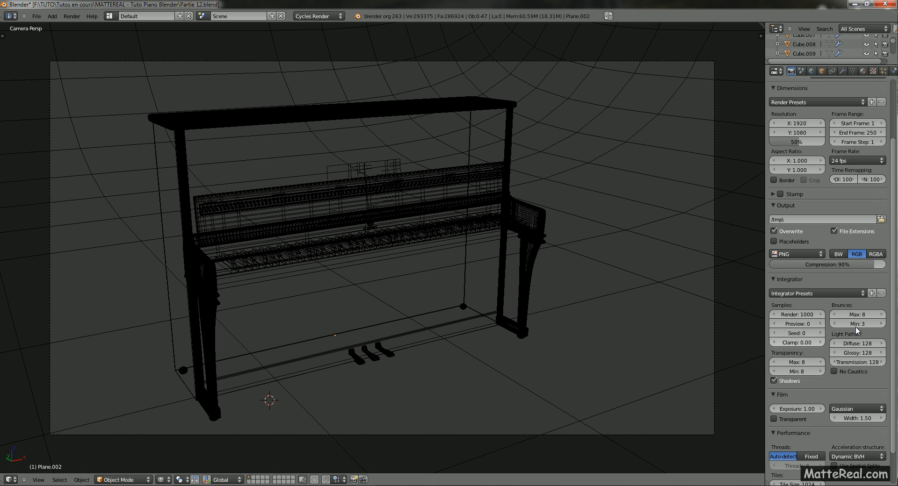
Try a fixed count of 8 CPU render threads and restore automatic thread detection.
{"action": "scroll", "coordinate": [818, 377], "scroll_direction": "down", "scroll_amount": 1}
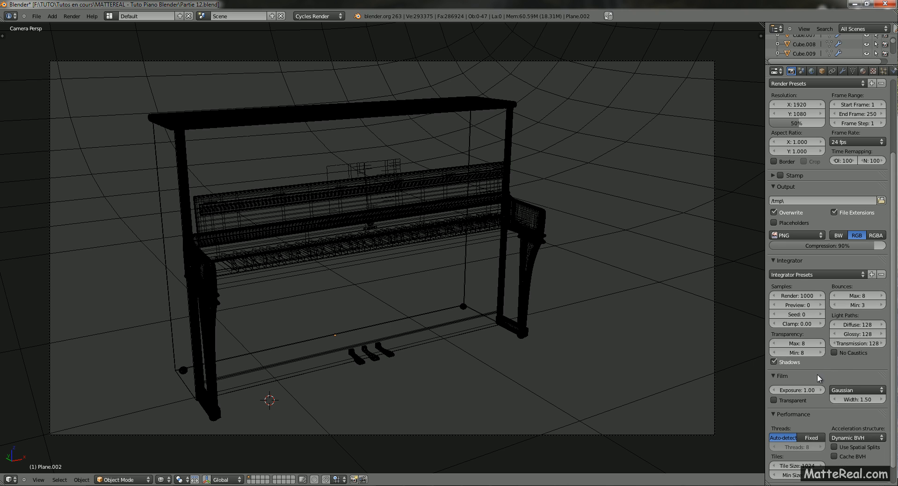
{"action": "scroll", "coordinate": [825, 367], "scroll_direction": "down", "scroll_amount": 1}
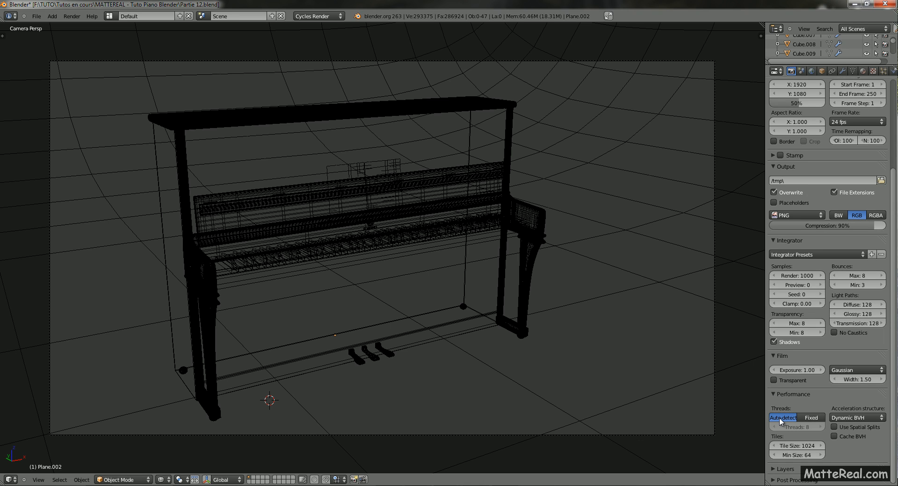
{"action": "left_click", "coordinate": [804, 420]}
{"action": "left_click", "coordinate": [820, 427]}
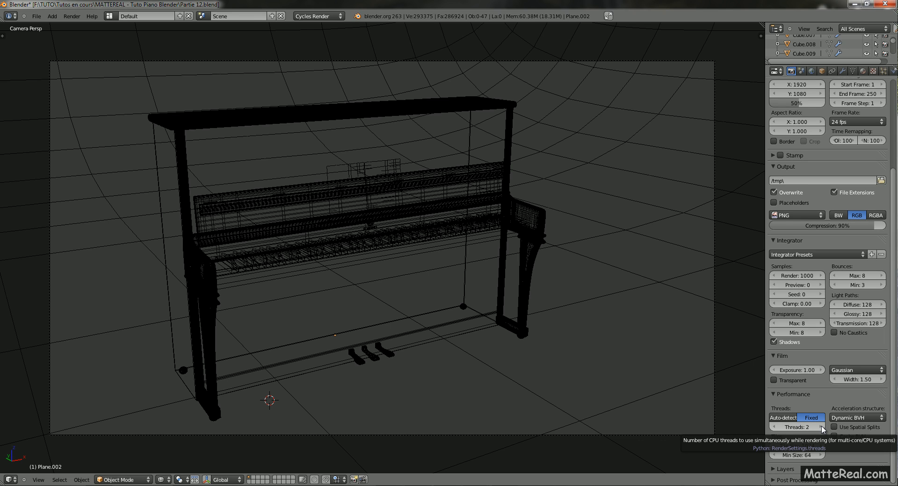
{"action": "left_click", "coordinate": [820, 426]}
{"action": "left_click", "coordinate": [821, 427]}
{"action": "left_click", "coordinate": [820, 426]}
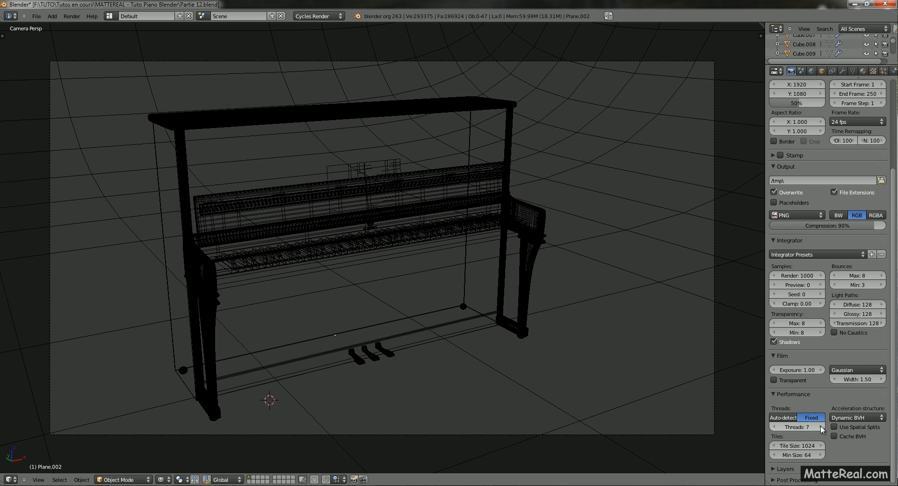
{"action": "left_click", "coordinate": [821, 427]}
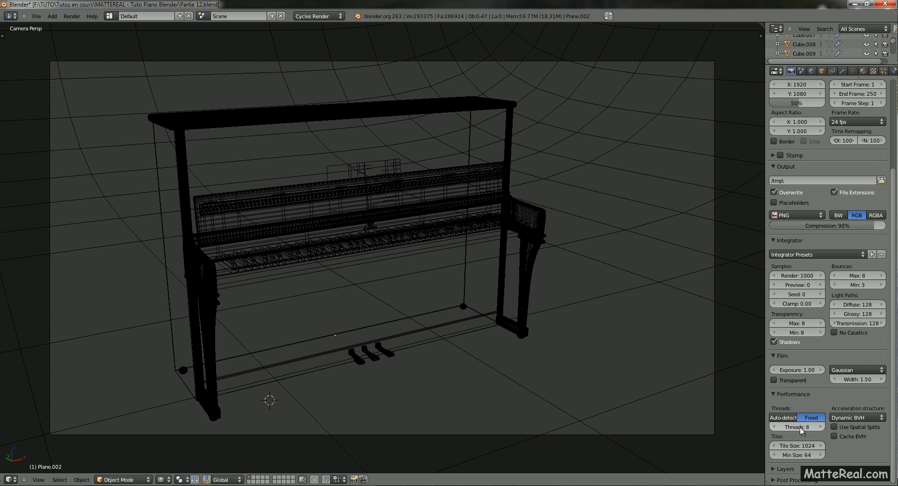
{"action": "left_click", "coordinate": [775, 427]}
{"action": "left_click", "coordinate": [774, 427]}
{"action": "left_click", "coordinate": [785, 419]}
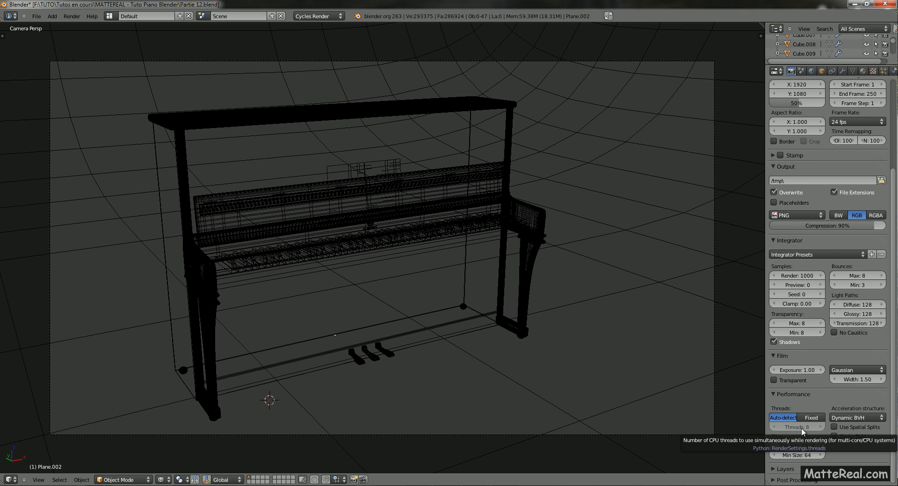
Render the final still image of the piano at 1920 by 1080 and 100% resolution.
{"action": "scroll", "coordinate": [829, 417], "scroll_direction": "up", "scroll_amount": 6}
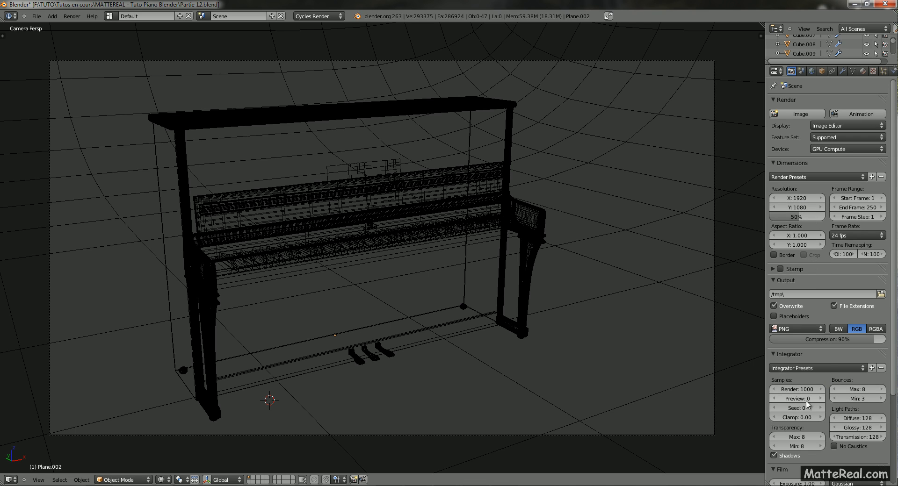
{"action": "left_click", "coordinate": [798, 114]}
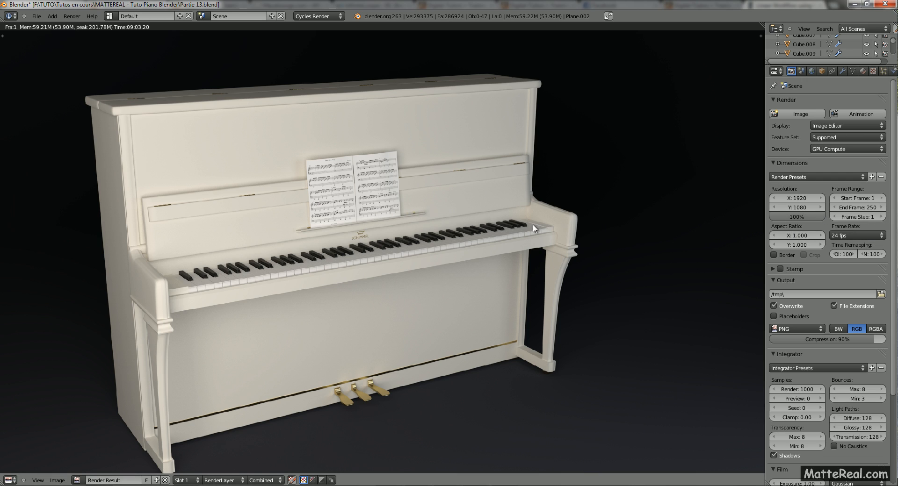
Examine the rendered image, checking the keys, logo and sheet music up close and the whole piano from afar.
{"action": "scroll", "coordinate": [379, 237], "scroll_direction": "down", "scroll_amount": 1}
{"action": "scroll", "coordinate": [339, 237], "scroll_direction": "up", "scroll_amount": 1}
{"action": "scroll", "coordinate": [329, 238], "scroll_direction": "up", "scroll_amount": 6}
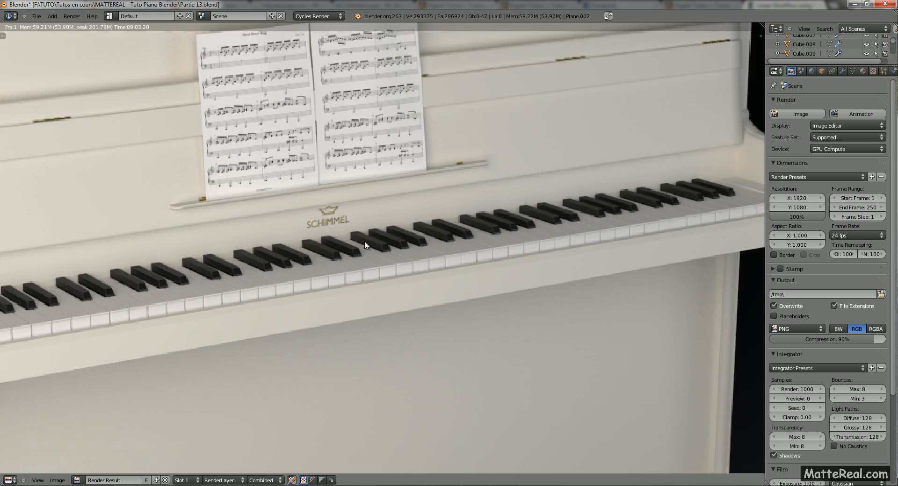
{"action": "scroll", "coordinate": [330, 246], "scroll_direction": "up", "scroll_amount": 5}
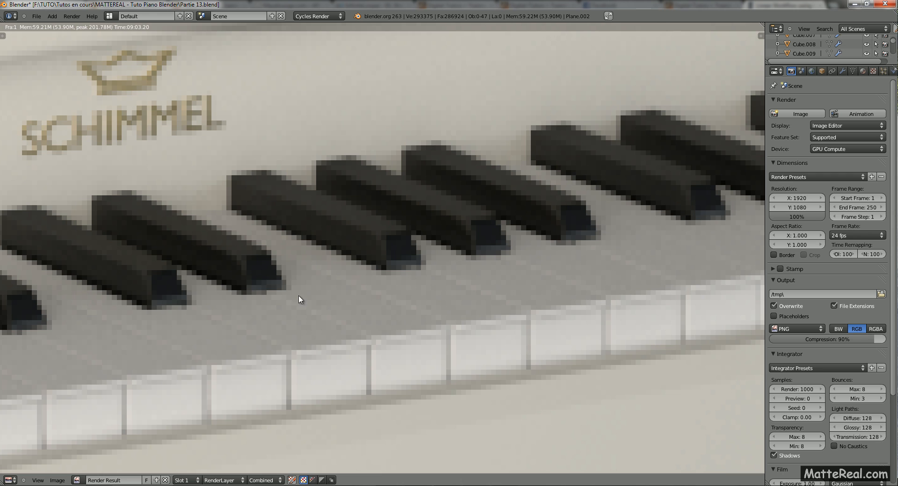
{"action": "scroll", "coordinate": [263, 254], "scroll_direction": "down", "scroll_amount": 1}
{"action": "scroll", "coordinate": [215, 251], "scroll_direction": "down", "scroll_amount": 3}
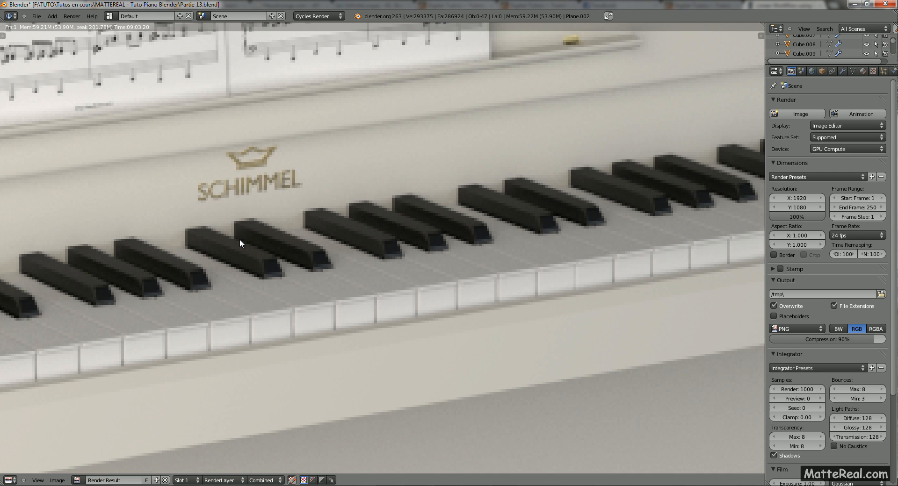
{"action": "scroll", "coordinate": [266, 260], "scroll_direction": "down", "scroll_amount": 4}
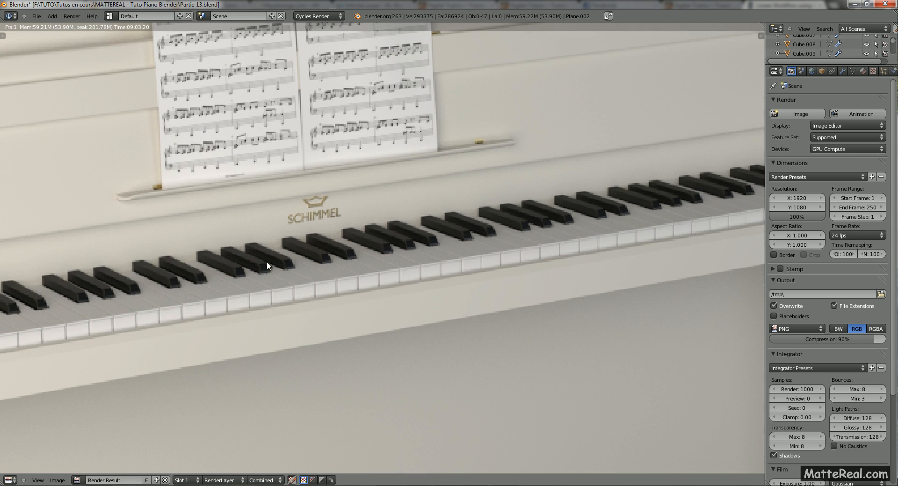
{"action": "scroll", "coordinate": [236, 161], "scroll_direction": "down", "scroll_amount": 1}
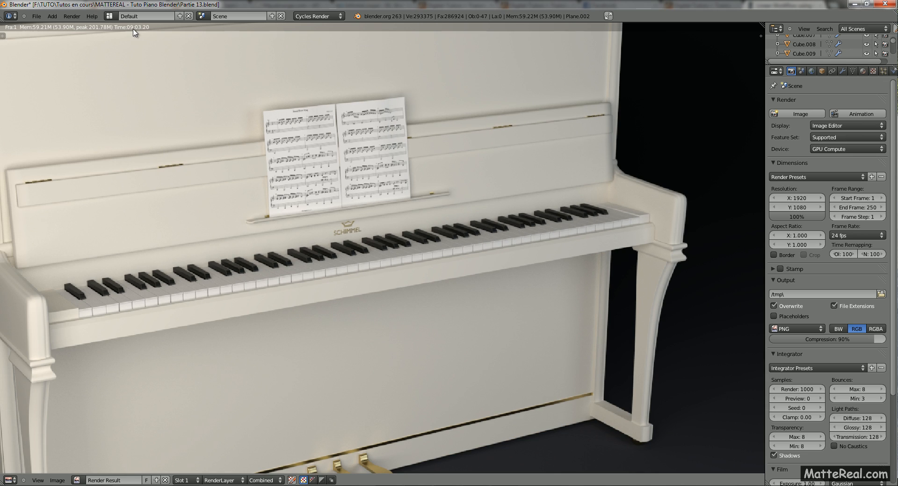
{"action": "scroll", "coordinate": [220, 106], "scroll_direction": "down", "scroll_amount": 1}
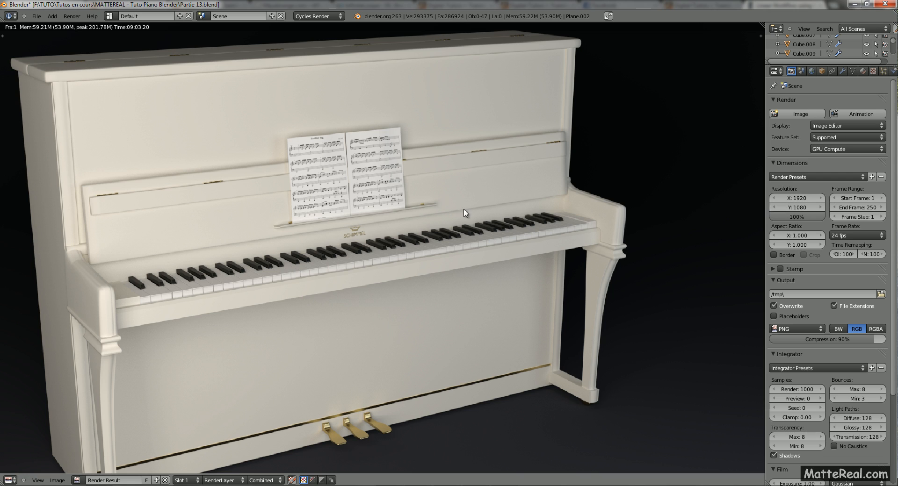
{"action": "scroll", "coordinate": [406, 211], "scroll_direction": "down", "scroll_amount": 1}
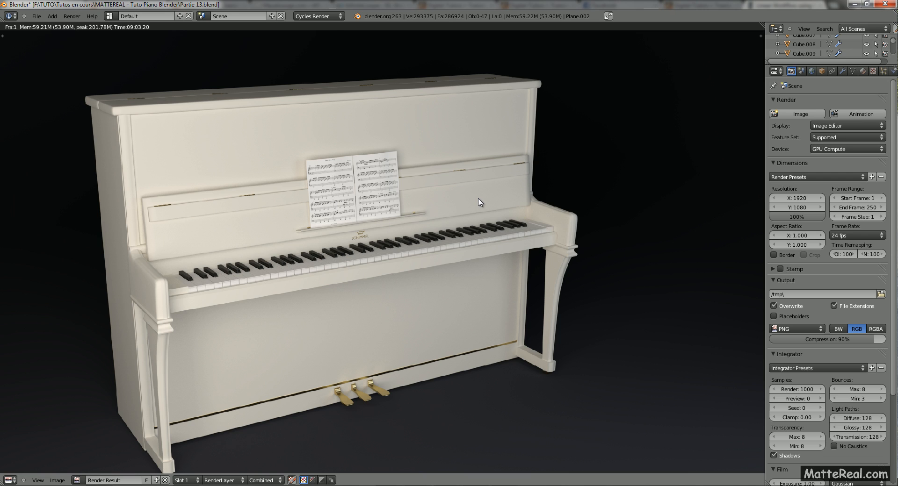
{"action": "scroll", "coordinate": [451, 197], "scroll_direction": "down", "scroll_amount": 1}
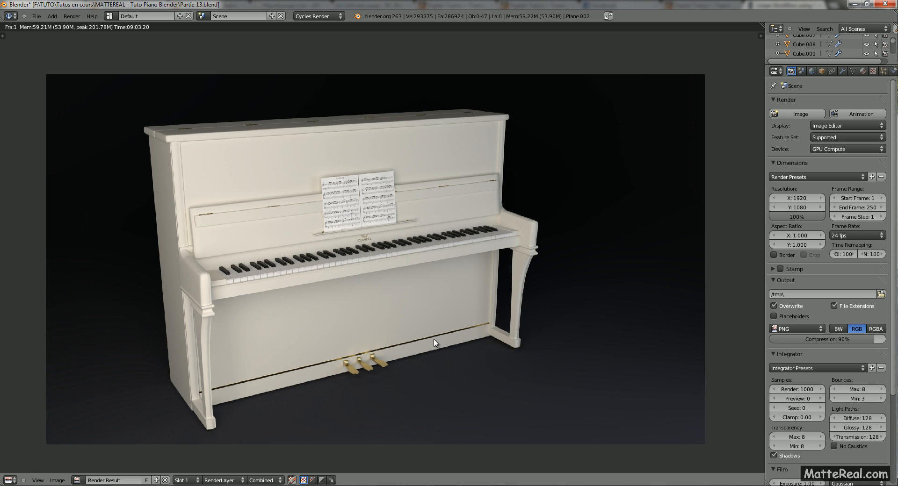
{"action": "scroll", "coordinate": [427, 343], "scroll_direction": "up", "scroll_amount": 3}
{"action": "scroll", "coordinate": [425, 343], "scroll_direction": "down", "scroll_amount": 1}
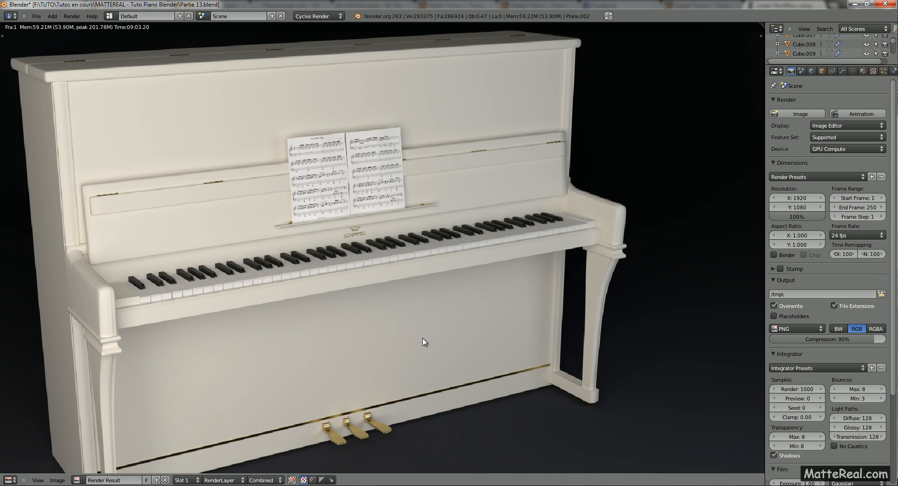
Save the rendered image as RenduFinal.png in the MATTEREAL - Tuto Piano Blender folder, using PNG format, RGB and 90% compression.
{"action": "left_click", "coordinate": [58, 482]}
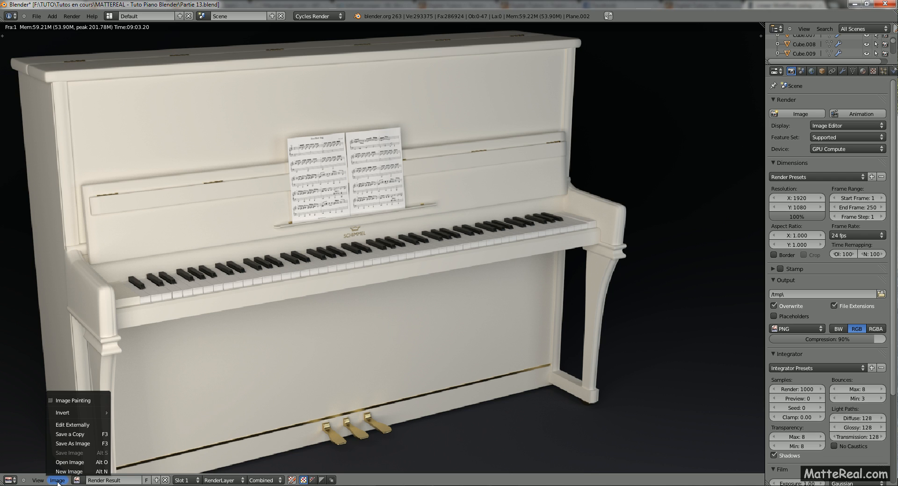
{"action": "left_click", "coordinate": [71, 444]}
{"action": "left_click", "coordinate": [140, 52]}
{"action": "type", "text": "RenduFinal.png"}
{"action": "key", "text": "Return"}
{"action": "left_click", "coordinate": [28, 253]}
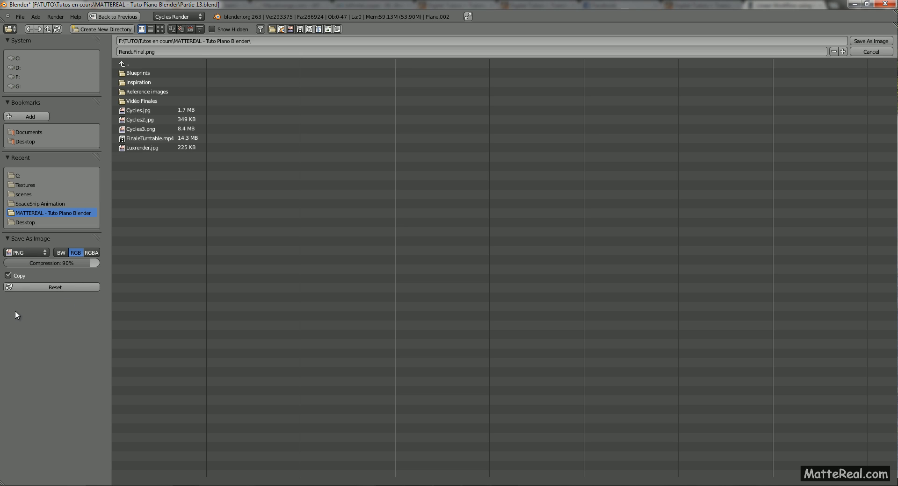
{"action": "left_click_drag", "start_coordinate": [81, 262], "coordinate": [128, 262]}
{"action": "left_click_drag", "start_coordinate": [71, 264], "coordinate": [66, 264]}
{"action": "left_click", "coordinate": [66, 264]}
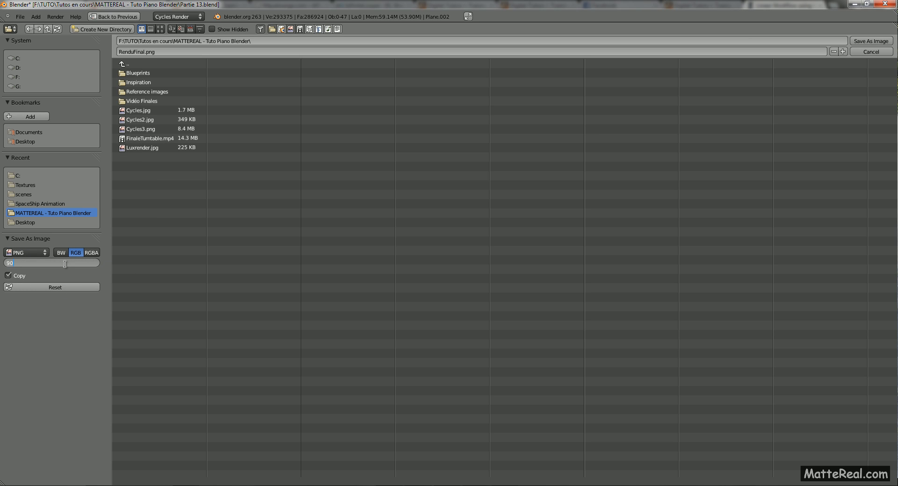
{"action": "key", "text": "Return"}
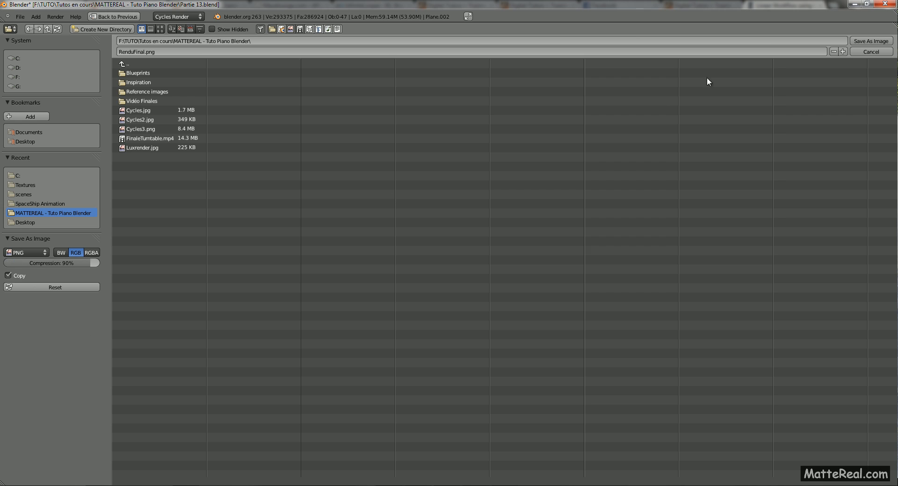
{"action": "left_click", "coordinate": [857, 42]}
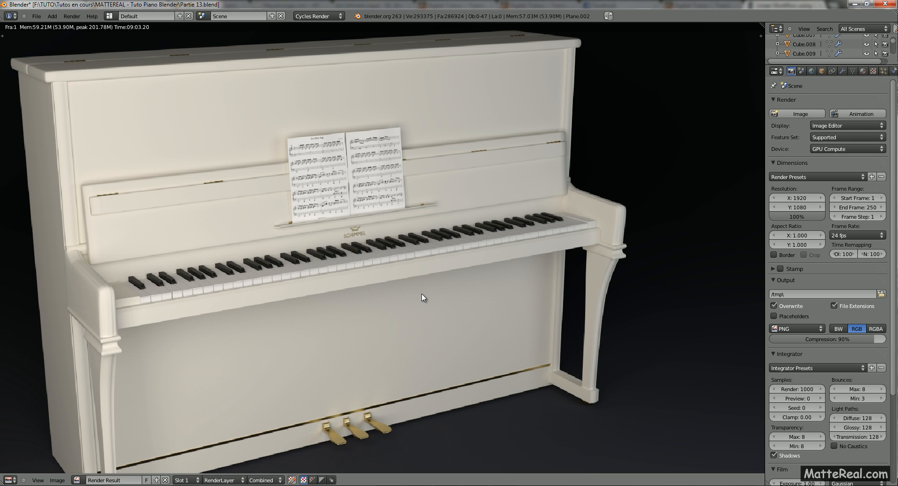
Switch to Windows Explorer, view the saved RenduFinal.png from the project folder, and return to Blender.
{"action": "left_click", "coordinate": [388, 485]}
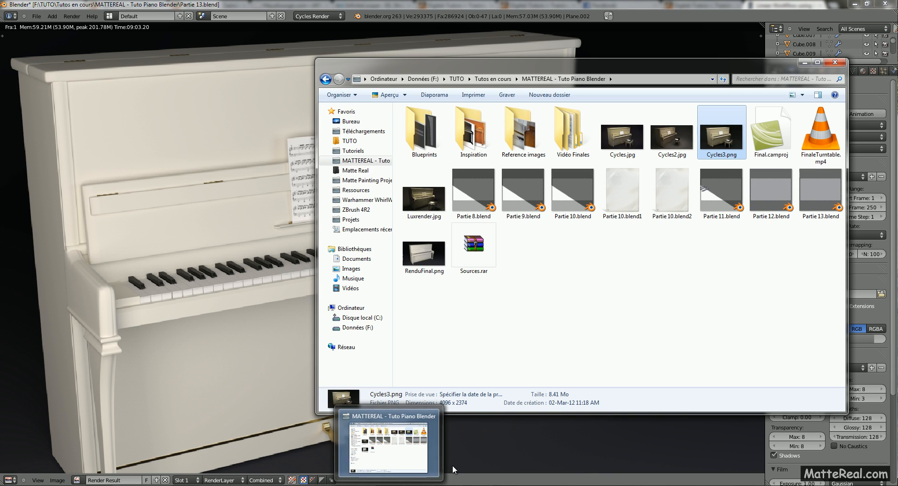
{"action": "left_click", "coordinate": [613, 286]}
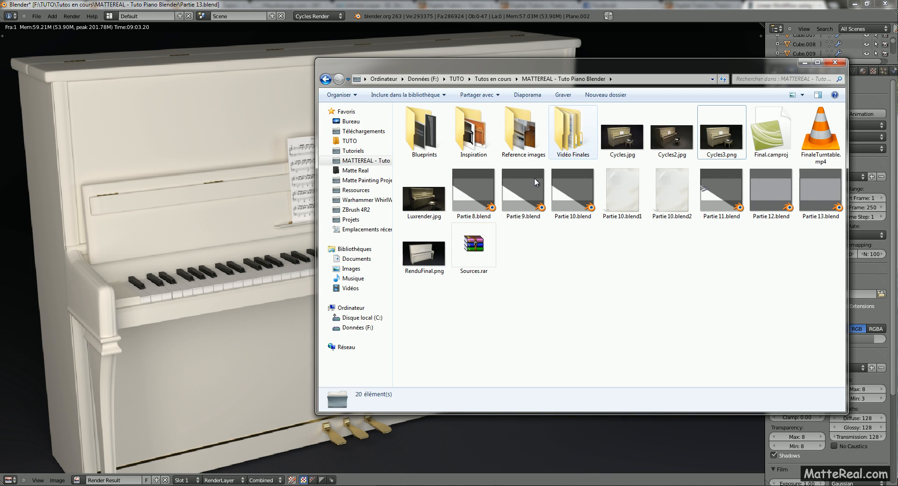
{"action": "double_click", "coordinate": [427, 267]}
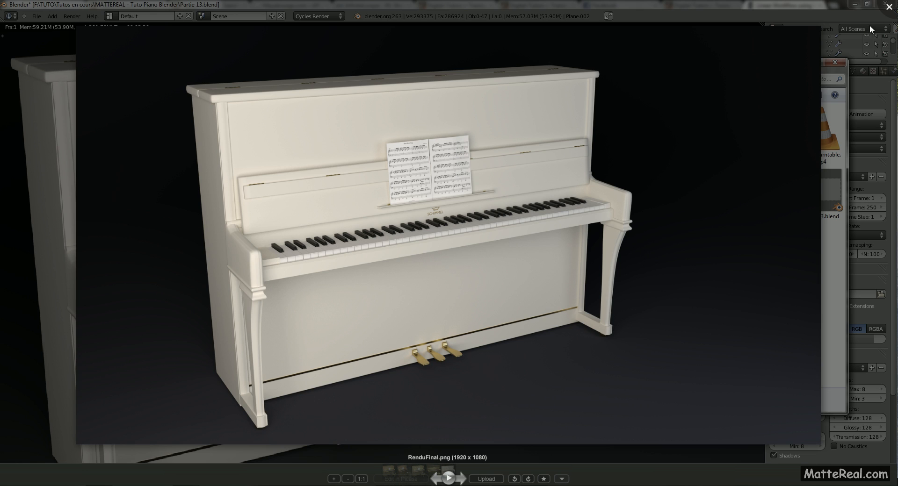
{"action": "left_click", "coordinate": [888, 8]}
{"action": "key", "text": "alt+Tab"}
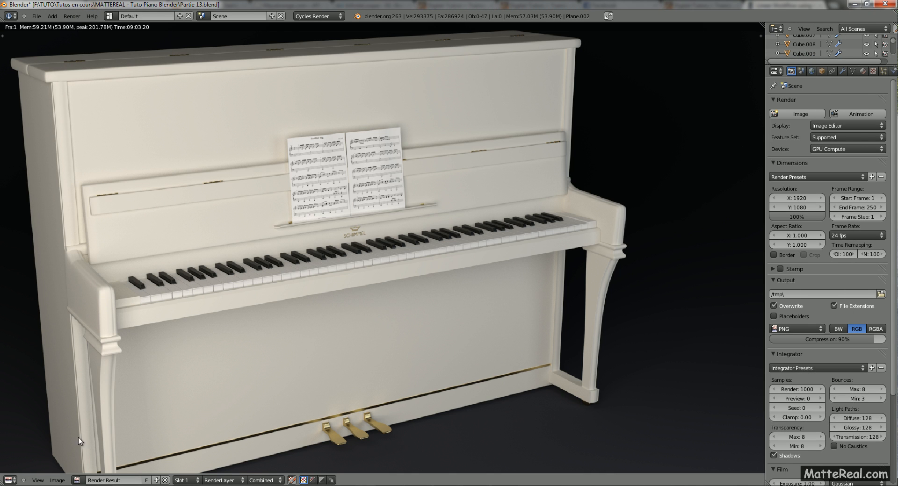
Return the render area to the 3D view and examine the piano in solid shading with perspective, up close and within the whole scene.
{"action": "left_click", "coordinate": [12, 480]}
{"action": "left_click", "coordinate": [16, 471]}
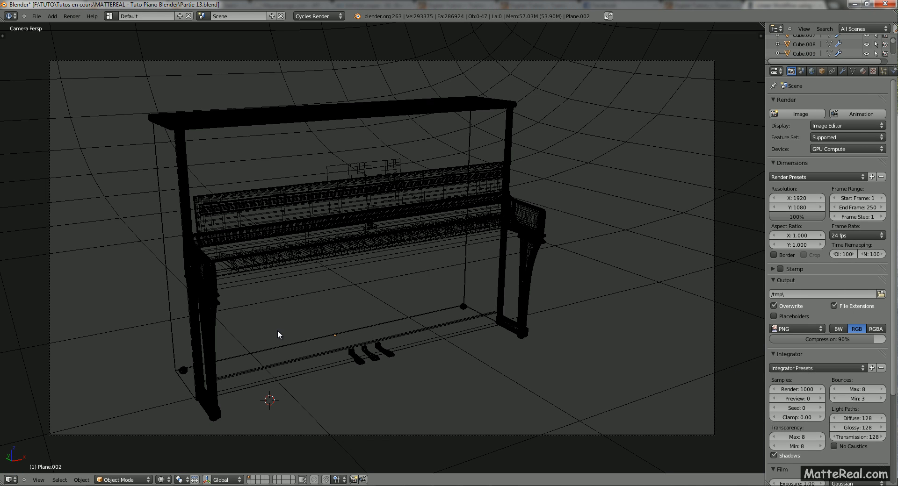
{"action": "key", "text": "KP_0"}
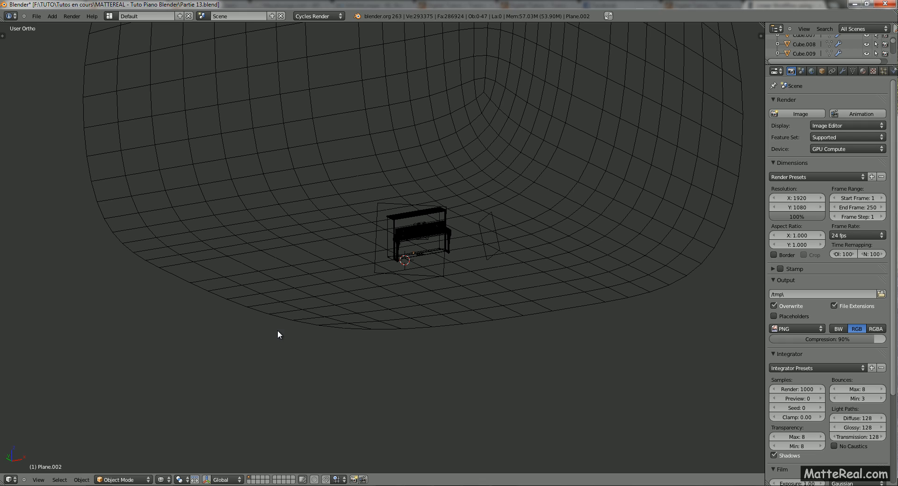
{"action": "middle_click_drag", "start_coordinate": [183, 255], "coordinate": [384, 202]}
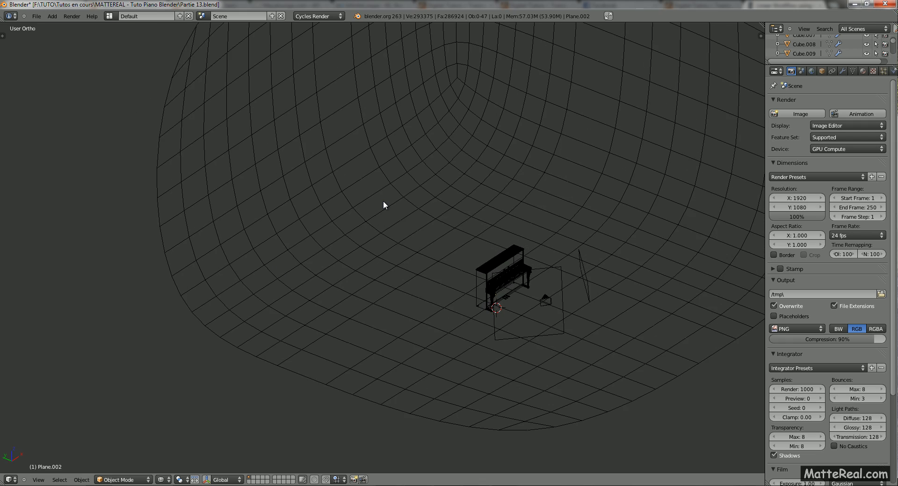
{"action": "key", "text": "KP_5"}
{"action": "middle_click_drag", "start_coordinate": [428, 248], "coordinate": [345, 290]}
{"action": "scroll", "coordinate": [413, 264], "scroll_direction": "up", "scroll_amount": 4}
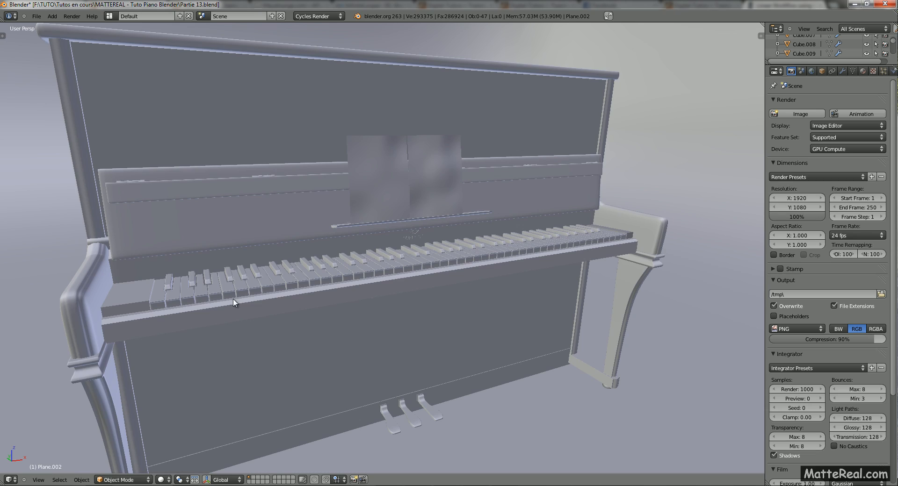
{"action": "middle_click_drag", "start_coordinate": [327, 248], "coordinate": [355, 238]}
{"action": "scroll", "coordinate": [412, 197], "scroll_direction": "up", "scroll_amount": 5}
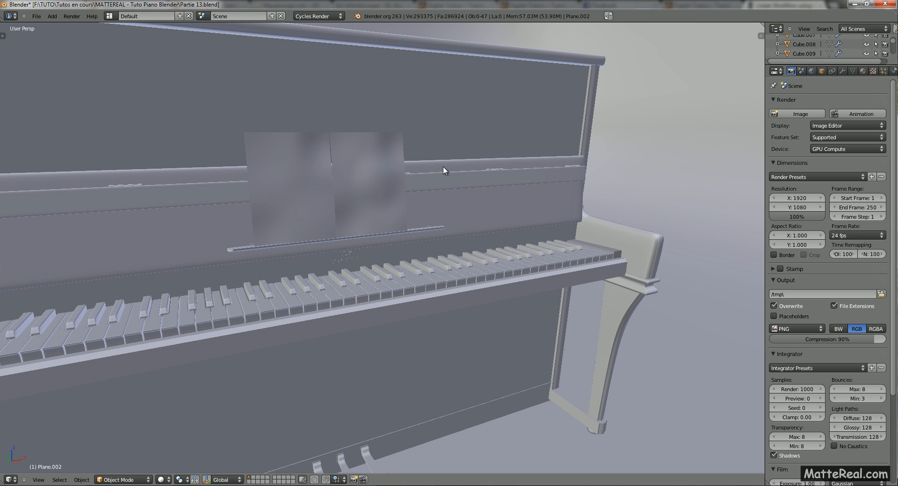
{"action": "key", "text": "Home"}
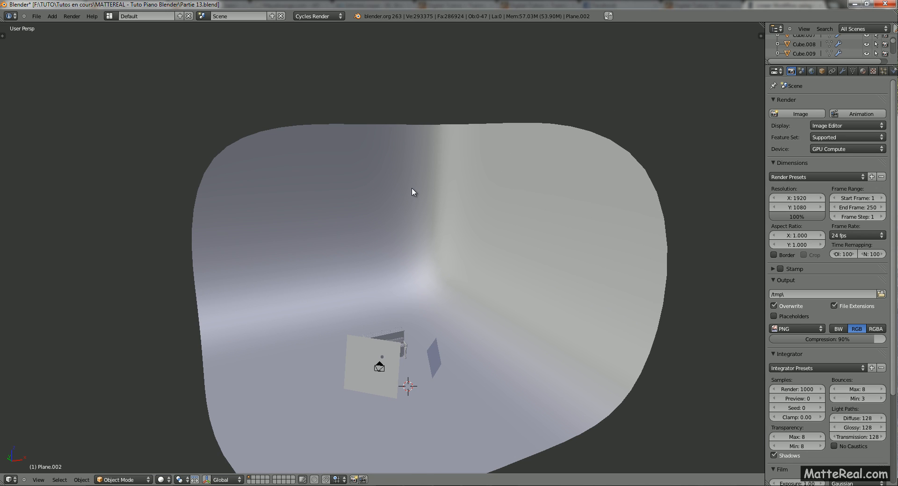
{"action": "middle_click_drag", "start_coordinate": [339, 267], "coordinate": [387, 367]}
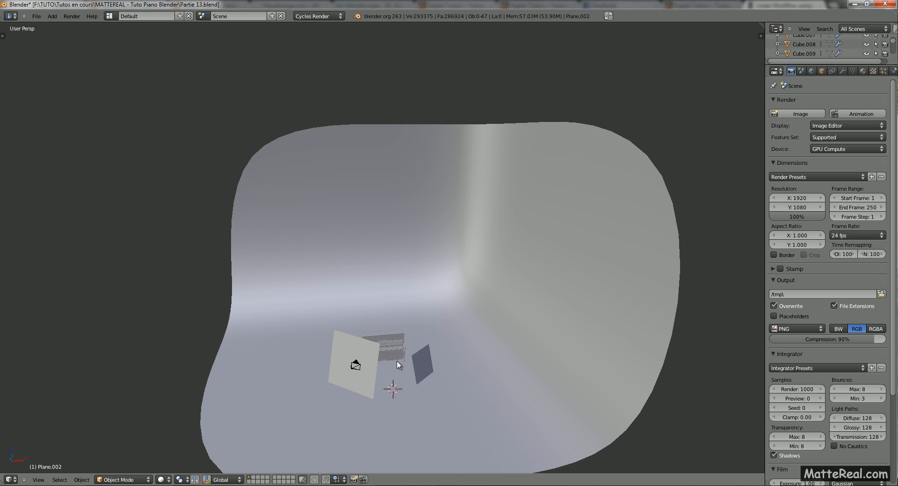
{"action": "middle_click_drag", "start_coordinate": [398, 365], "coordinate": [384, 379]}
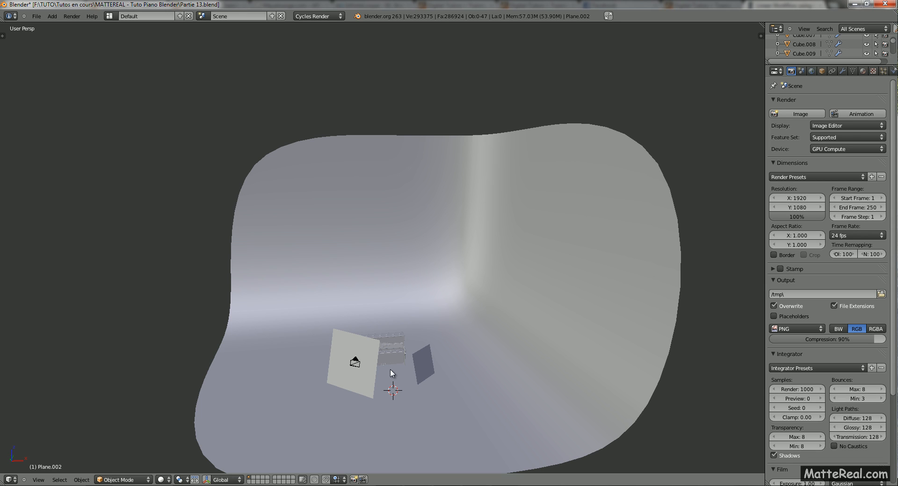
{"action": "mouse_move", "coordinate": [392, 372]}
{"action": "middle_mouse_down"}
{"action": "mouse_move", "coordinate": [394, 381]}
{"action": "mouse_move", "coordinate": [381, 371]}
{"action": "middle_mouse_up"}
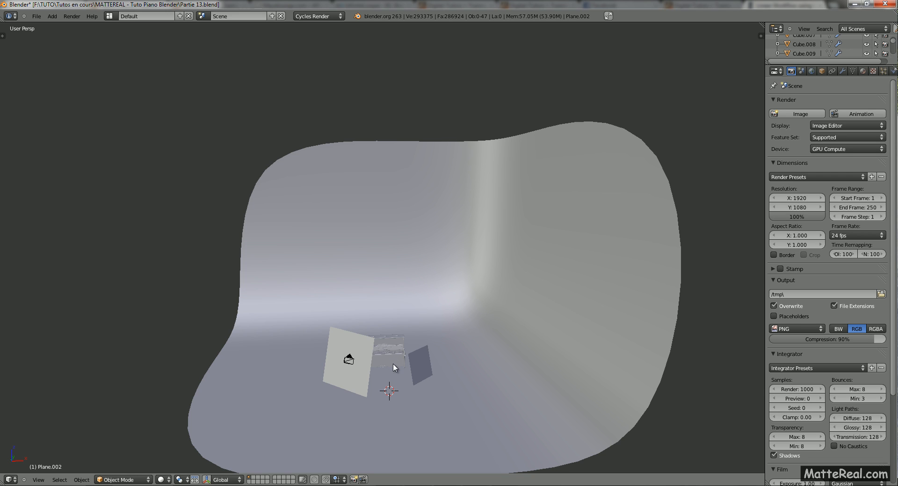
{"action": "mouse_move", "coordinate": [390, 363]}
{"action": "middle_mouse_down"}
{"action": "mouse_move", "coordinate": [401, 365]}
{"action": "mouse_move", "coordinate": [385, 370]}
{"action": "middle_mouse_up"}
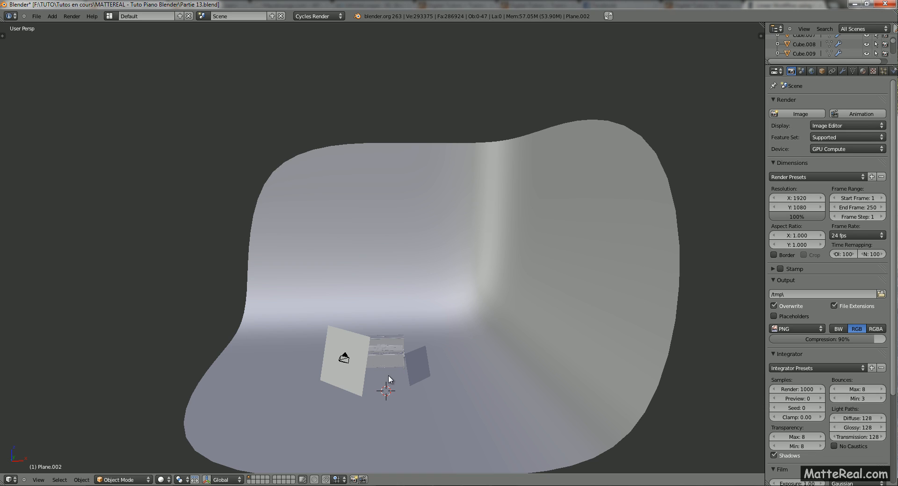